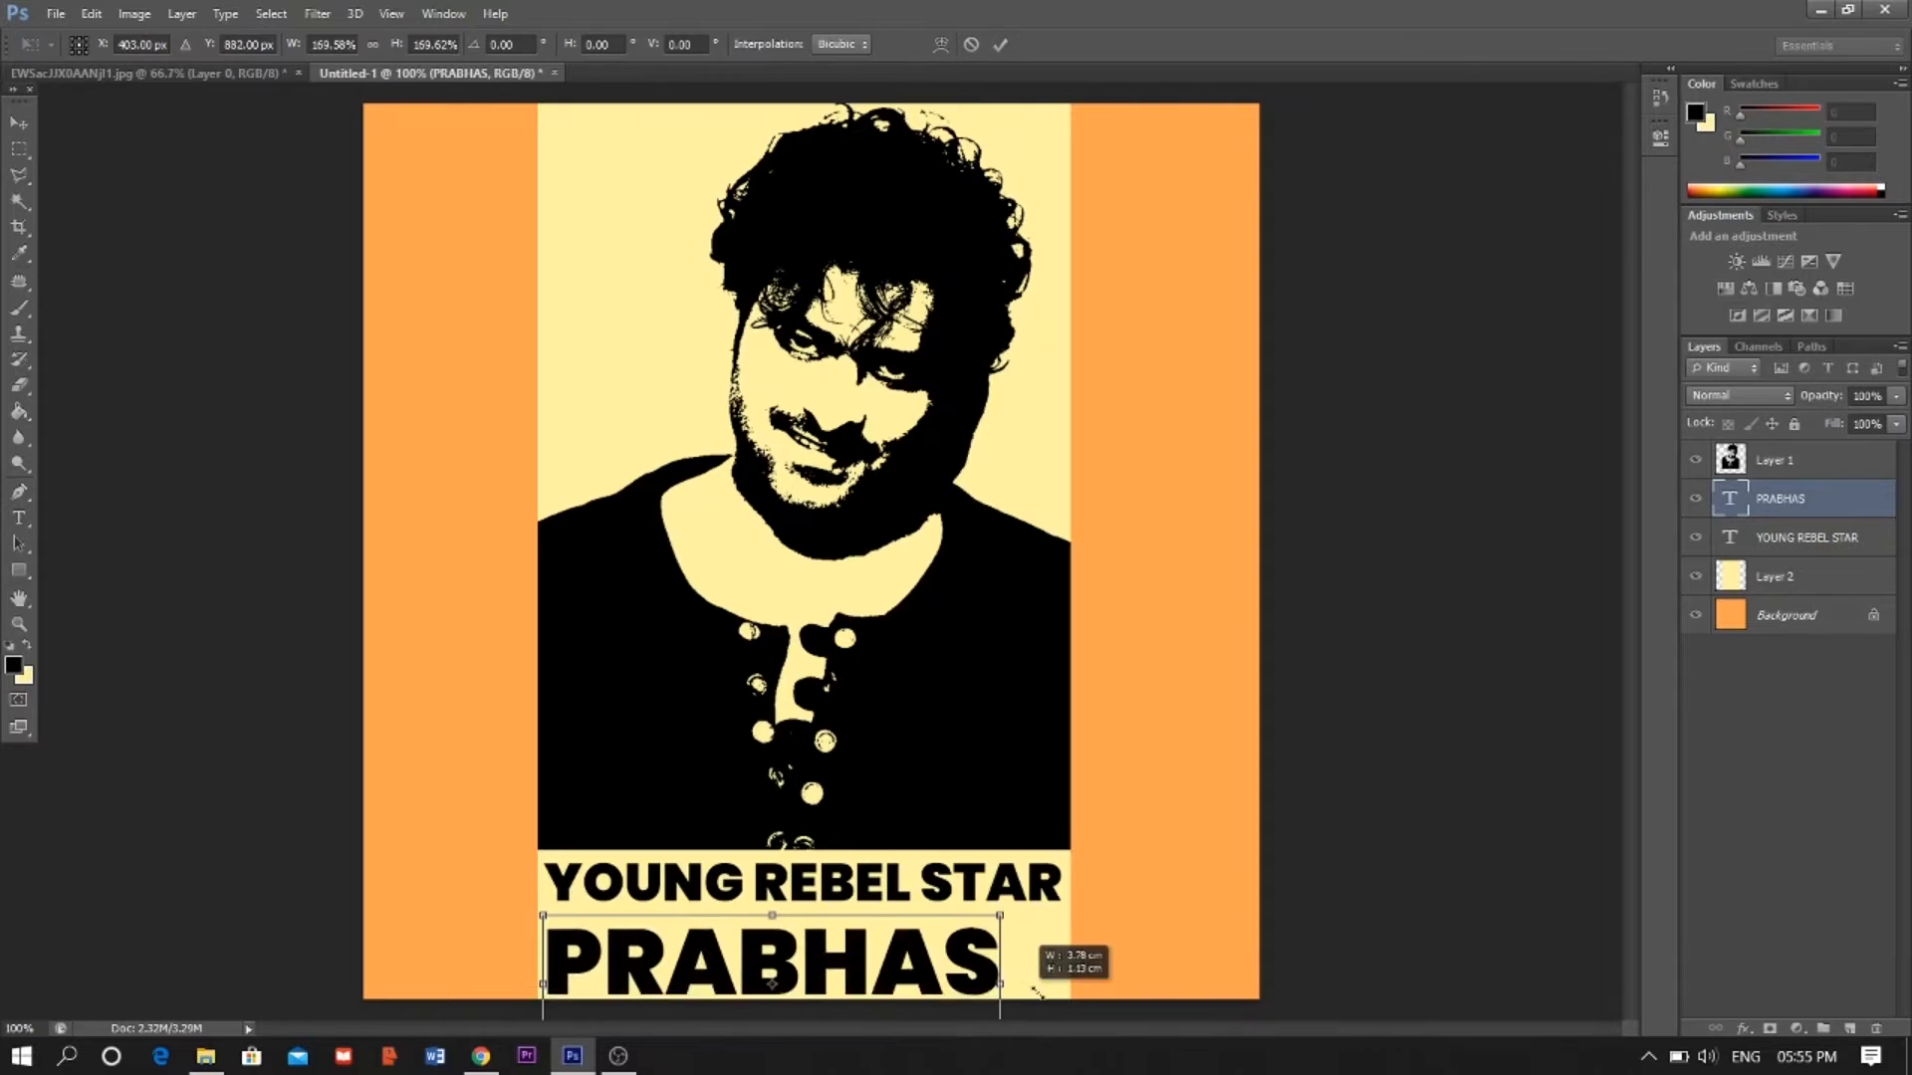
drag(542, 900, 534, 897)
key(Return)
drag(1064, 899, 1071, 853)
click(858, 891)
key(ctrl+t)
key(Return)
key(Left)
key(Left)
key(Left)
click(1781, 490)
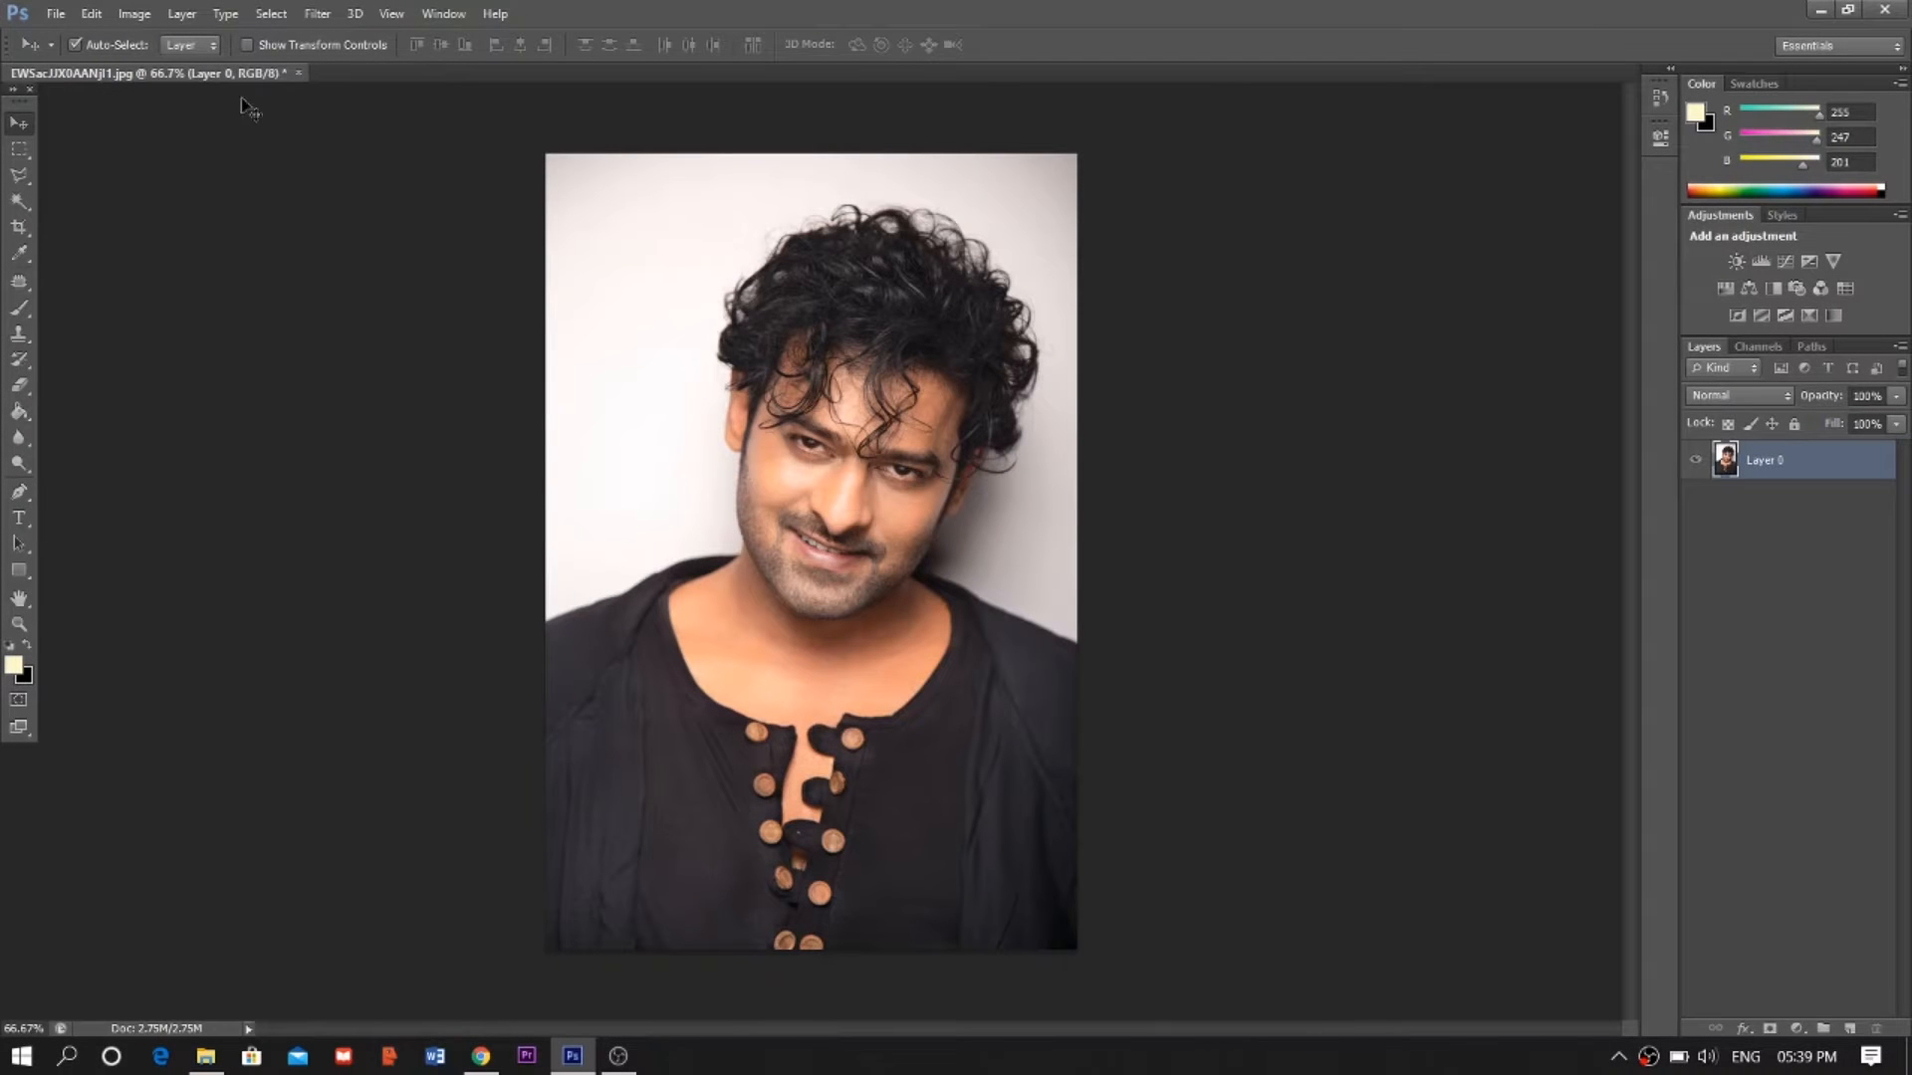
- Apply a Threshold adjustment to the photo to turn it into black and white
click(133, 14)
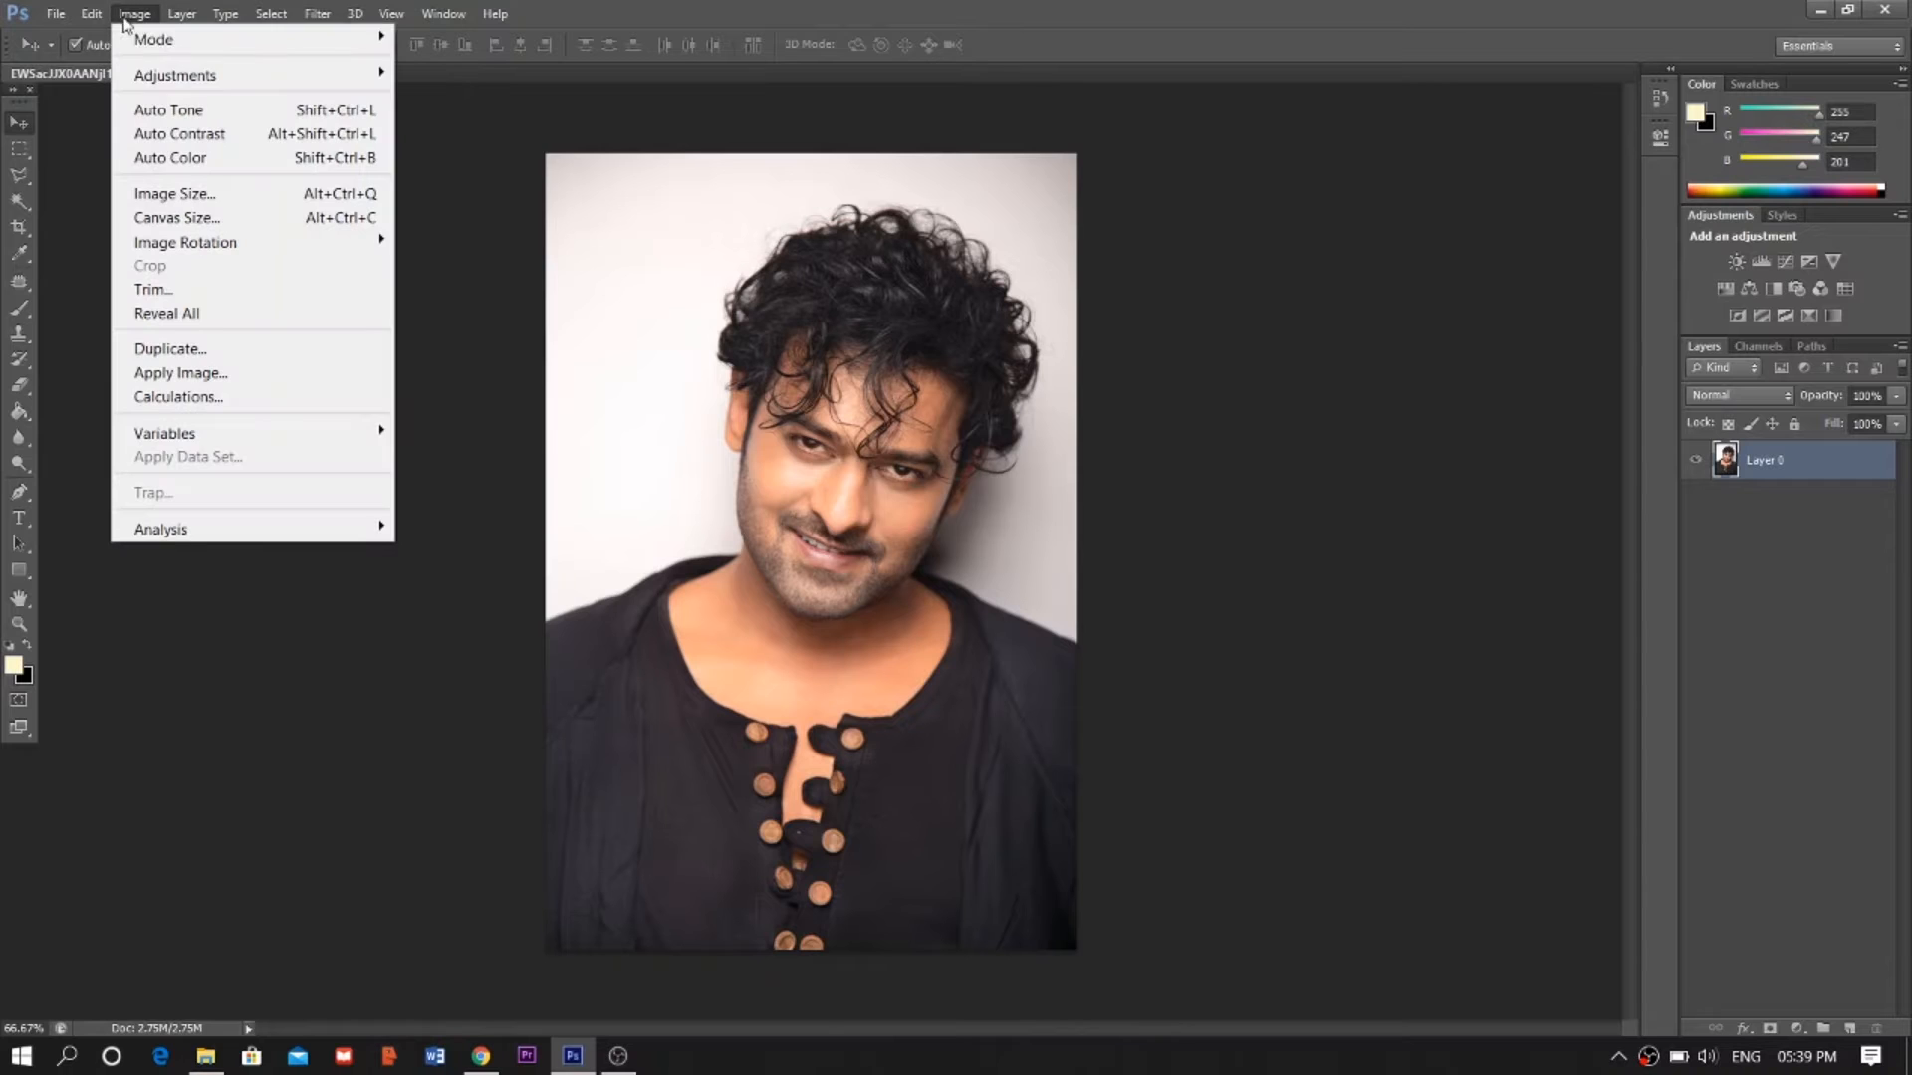
mouse_move(165, 73)
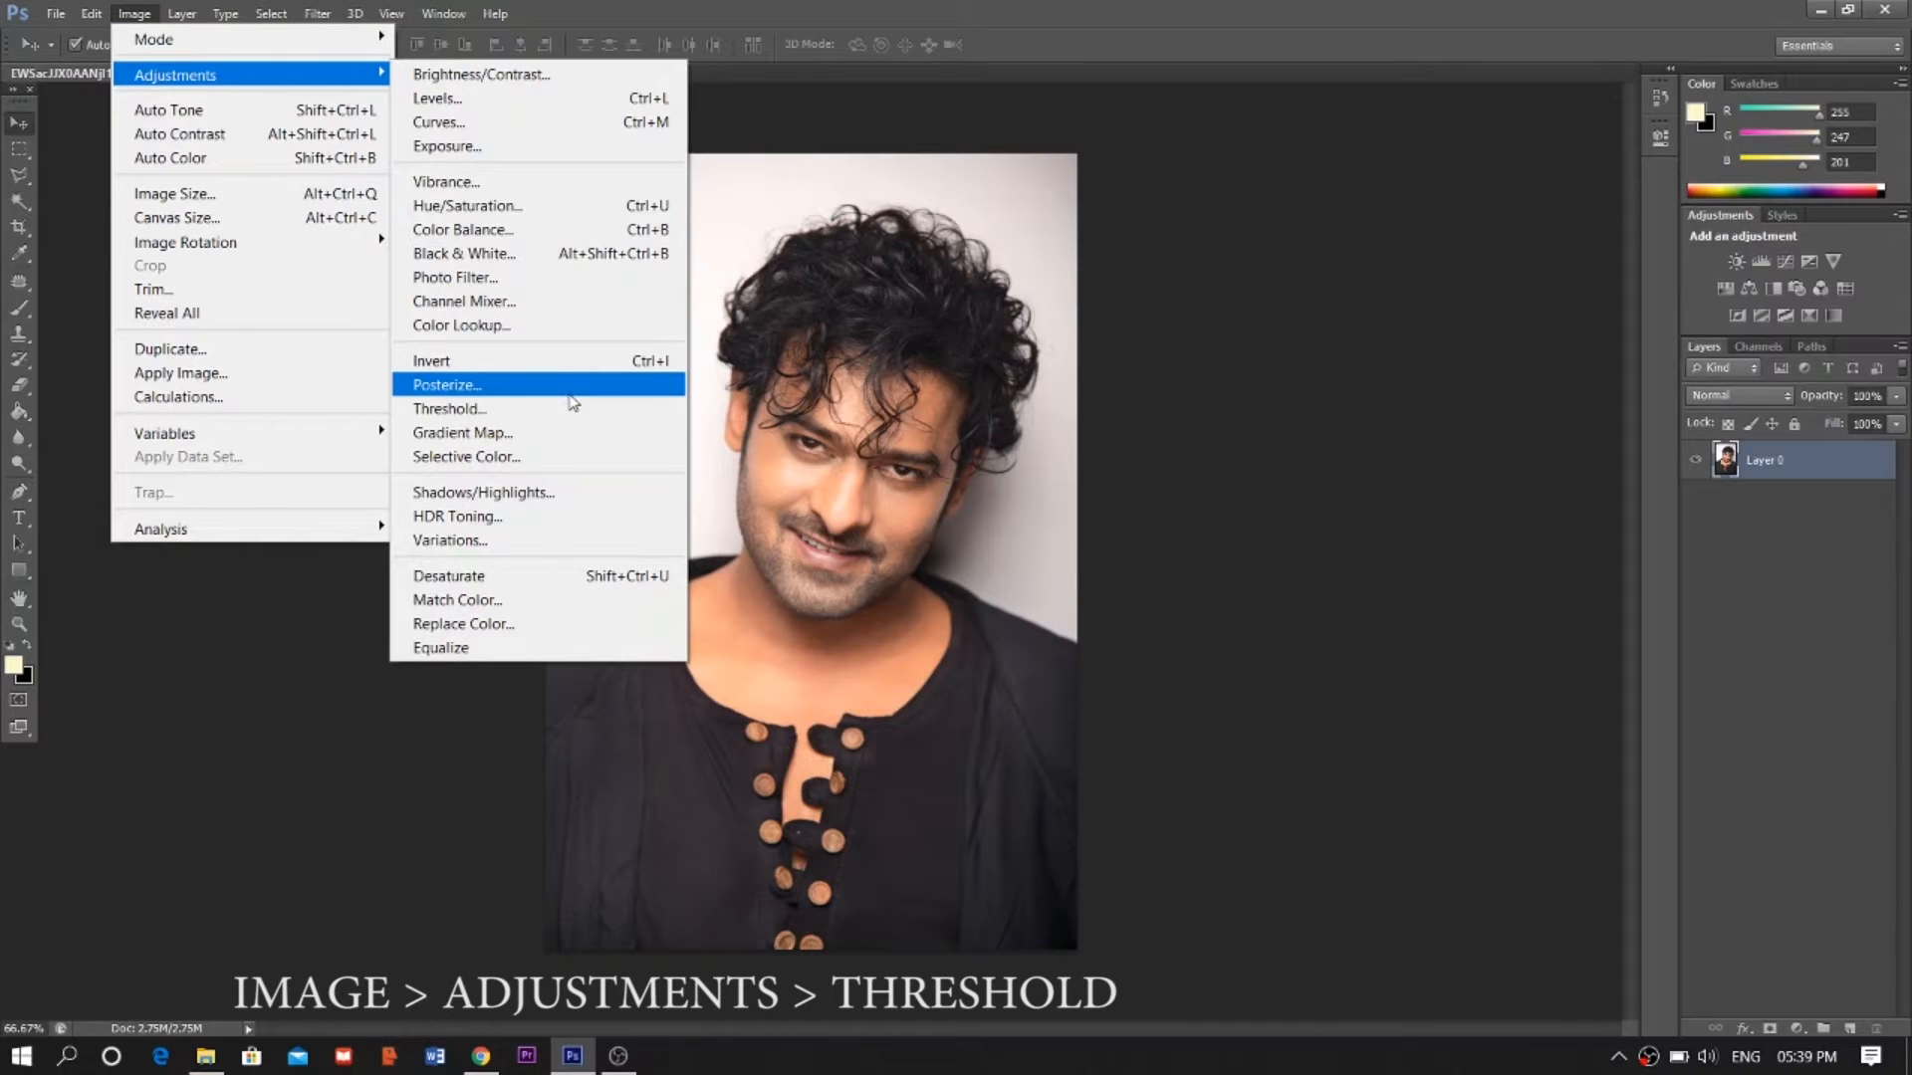
click(563, 411)
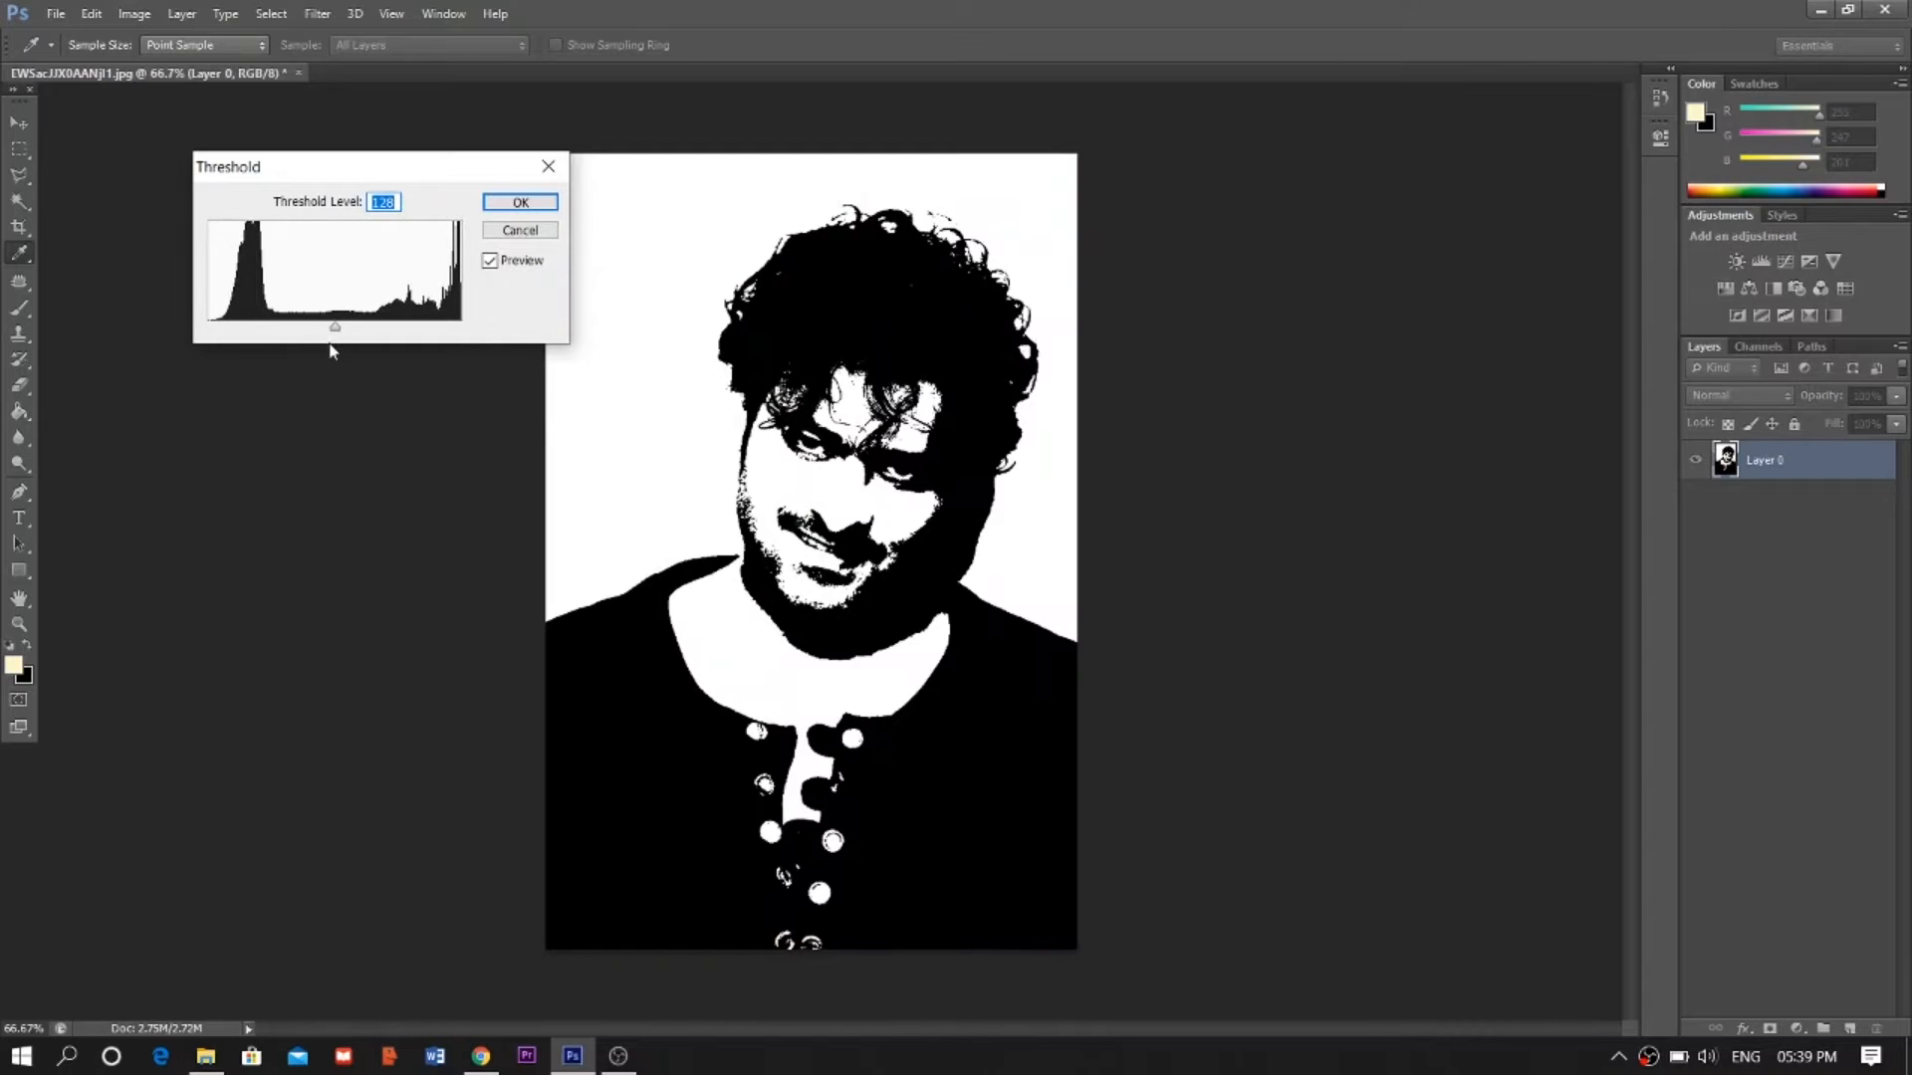
drag(336, 339, 341, 345)
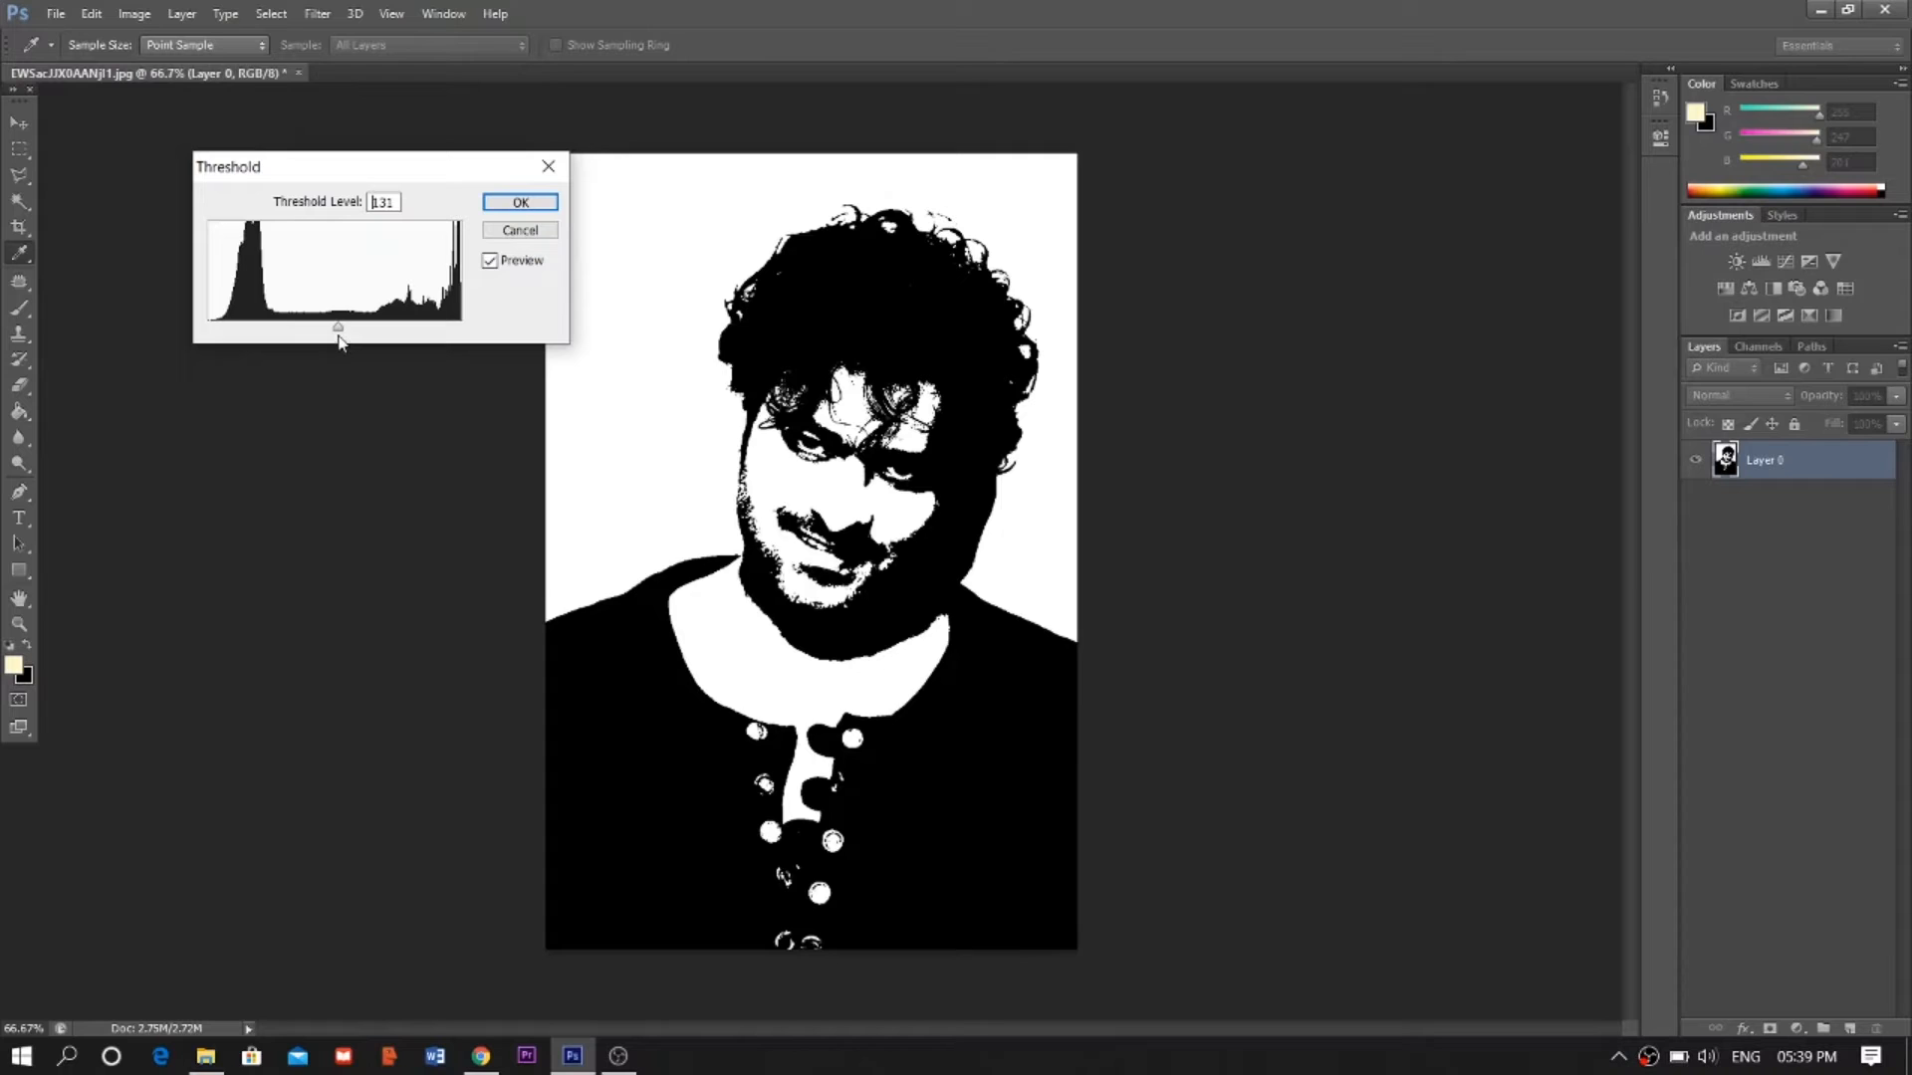
drag(338, 342, 339, 335)
click(533, 205)
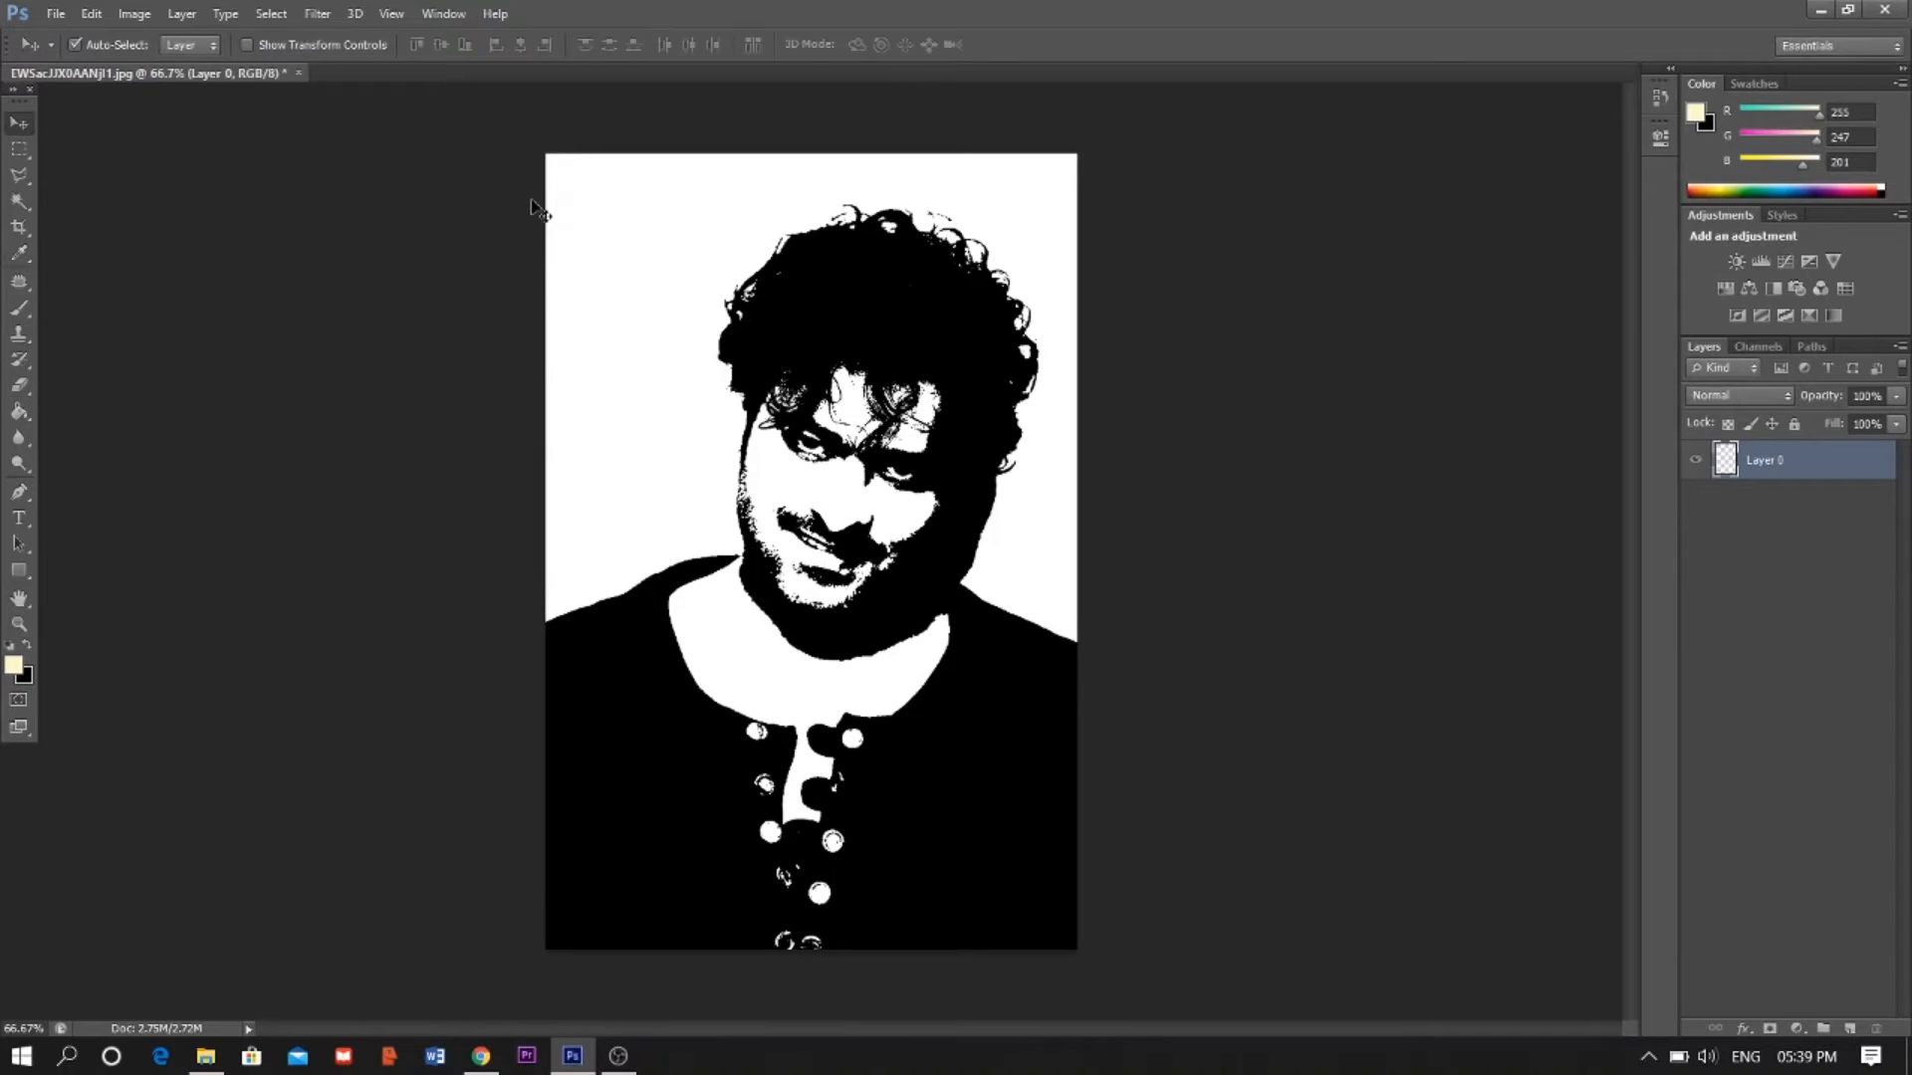
- Select the white areas with Color Range by sampling the background, delete them, and deselect
click(271, 14)
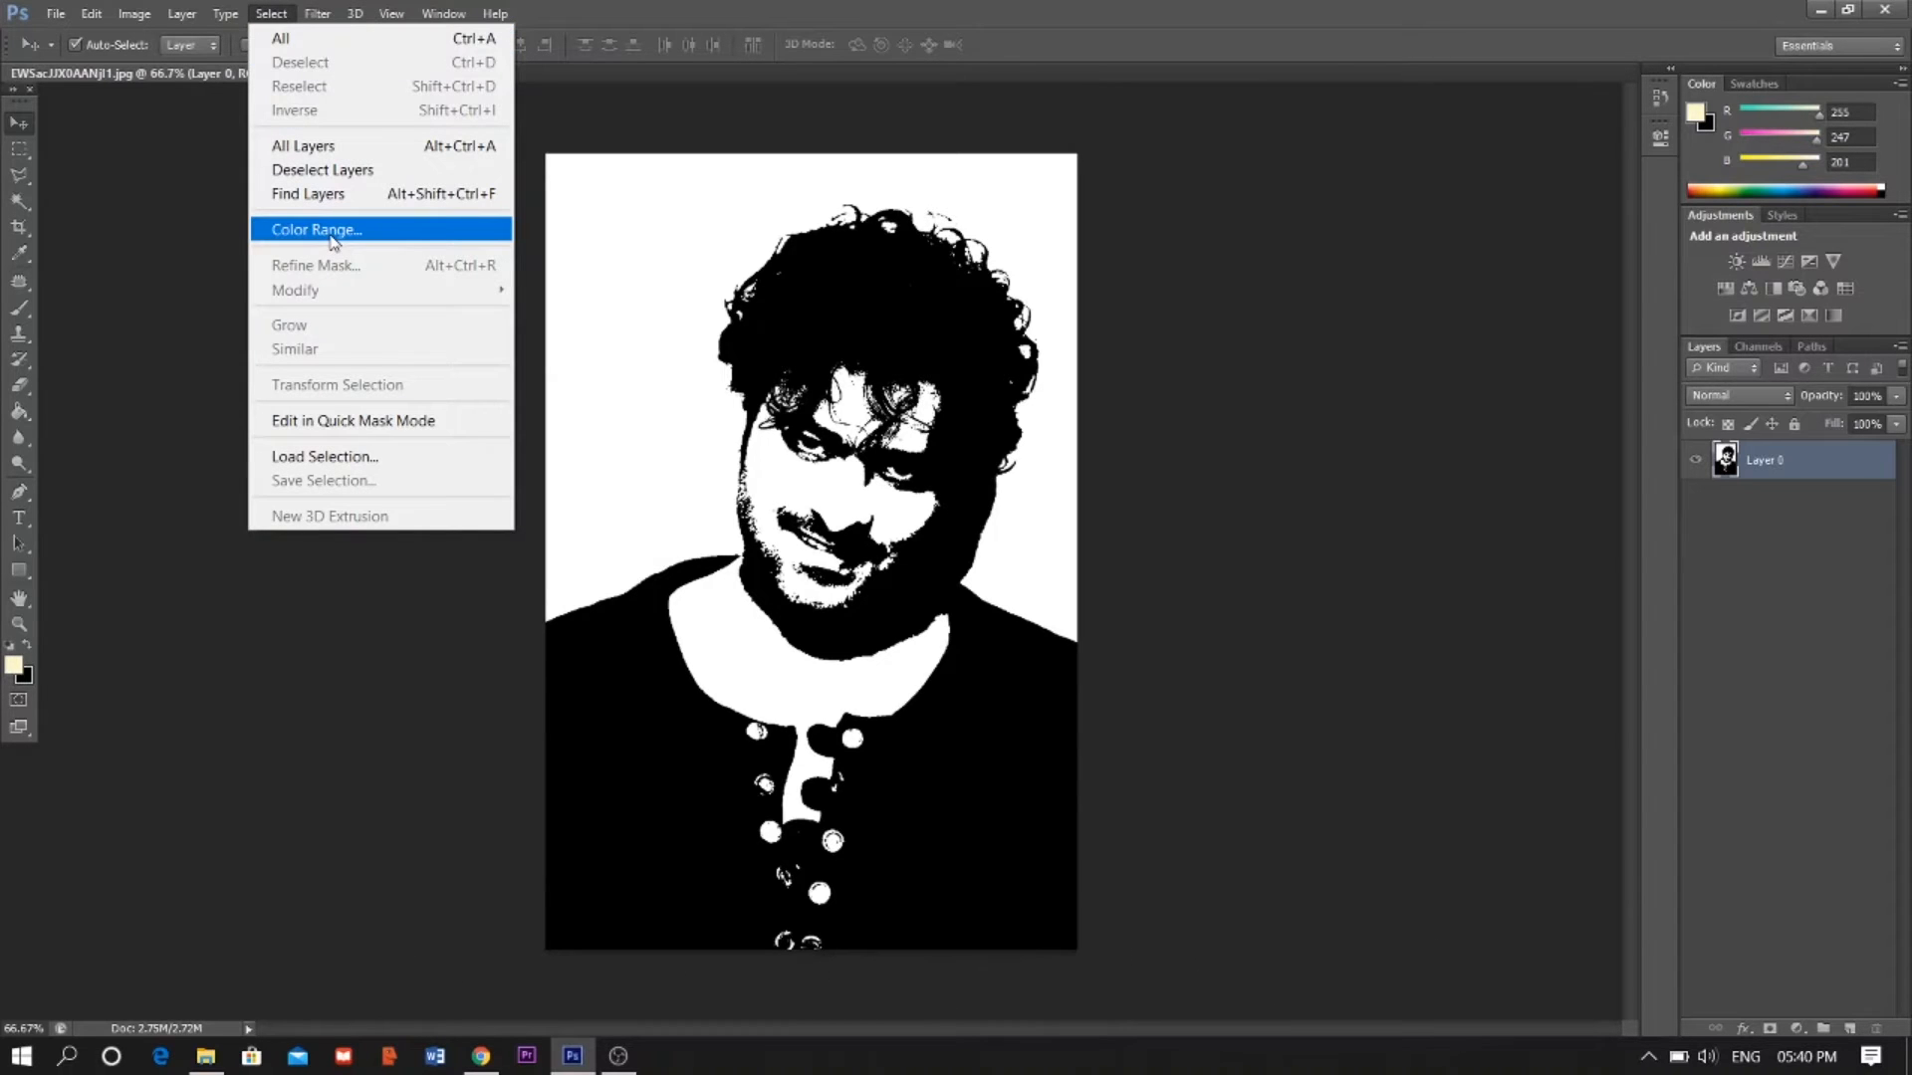
click(332, 239)
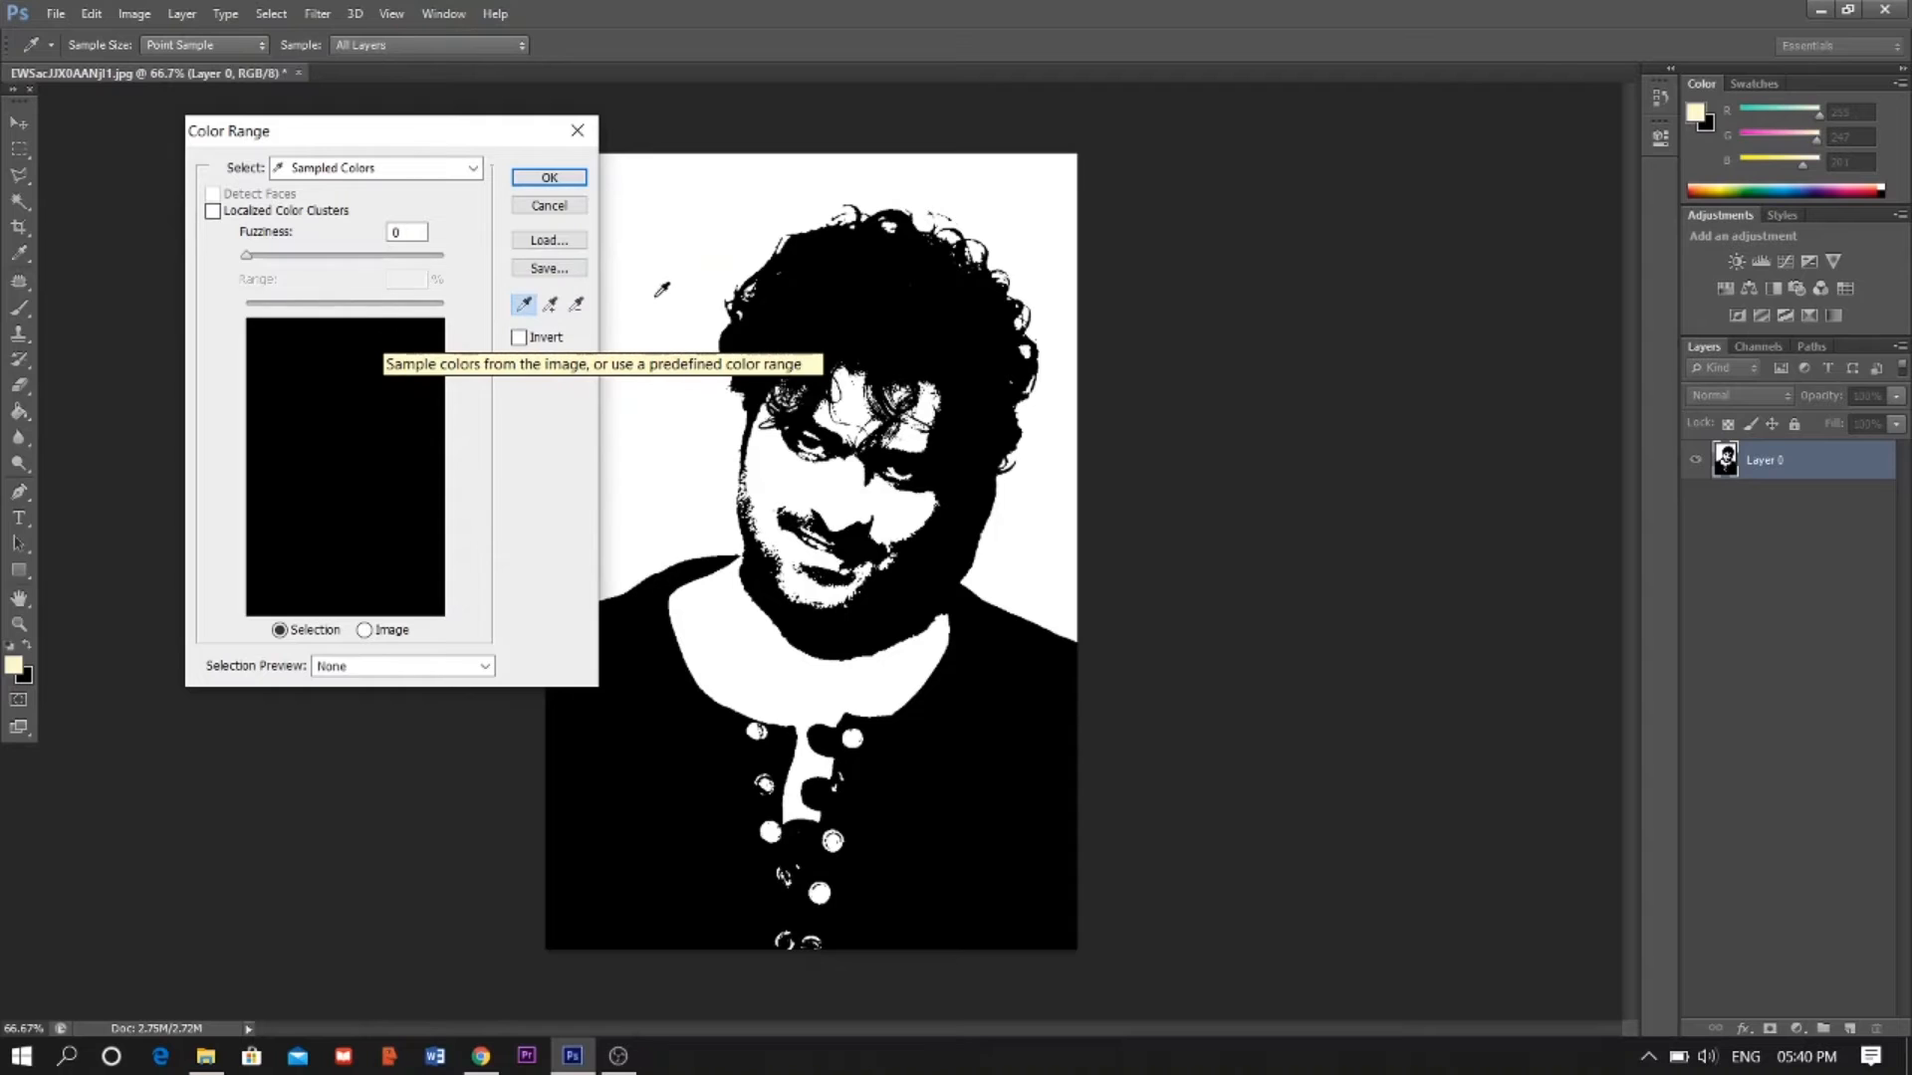
click(674, 254)
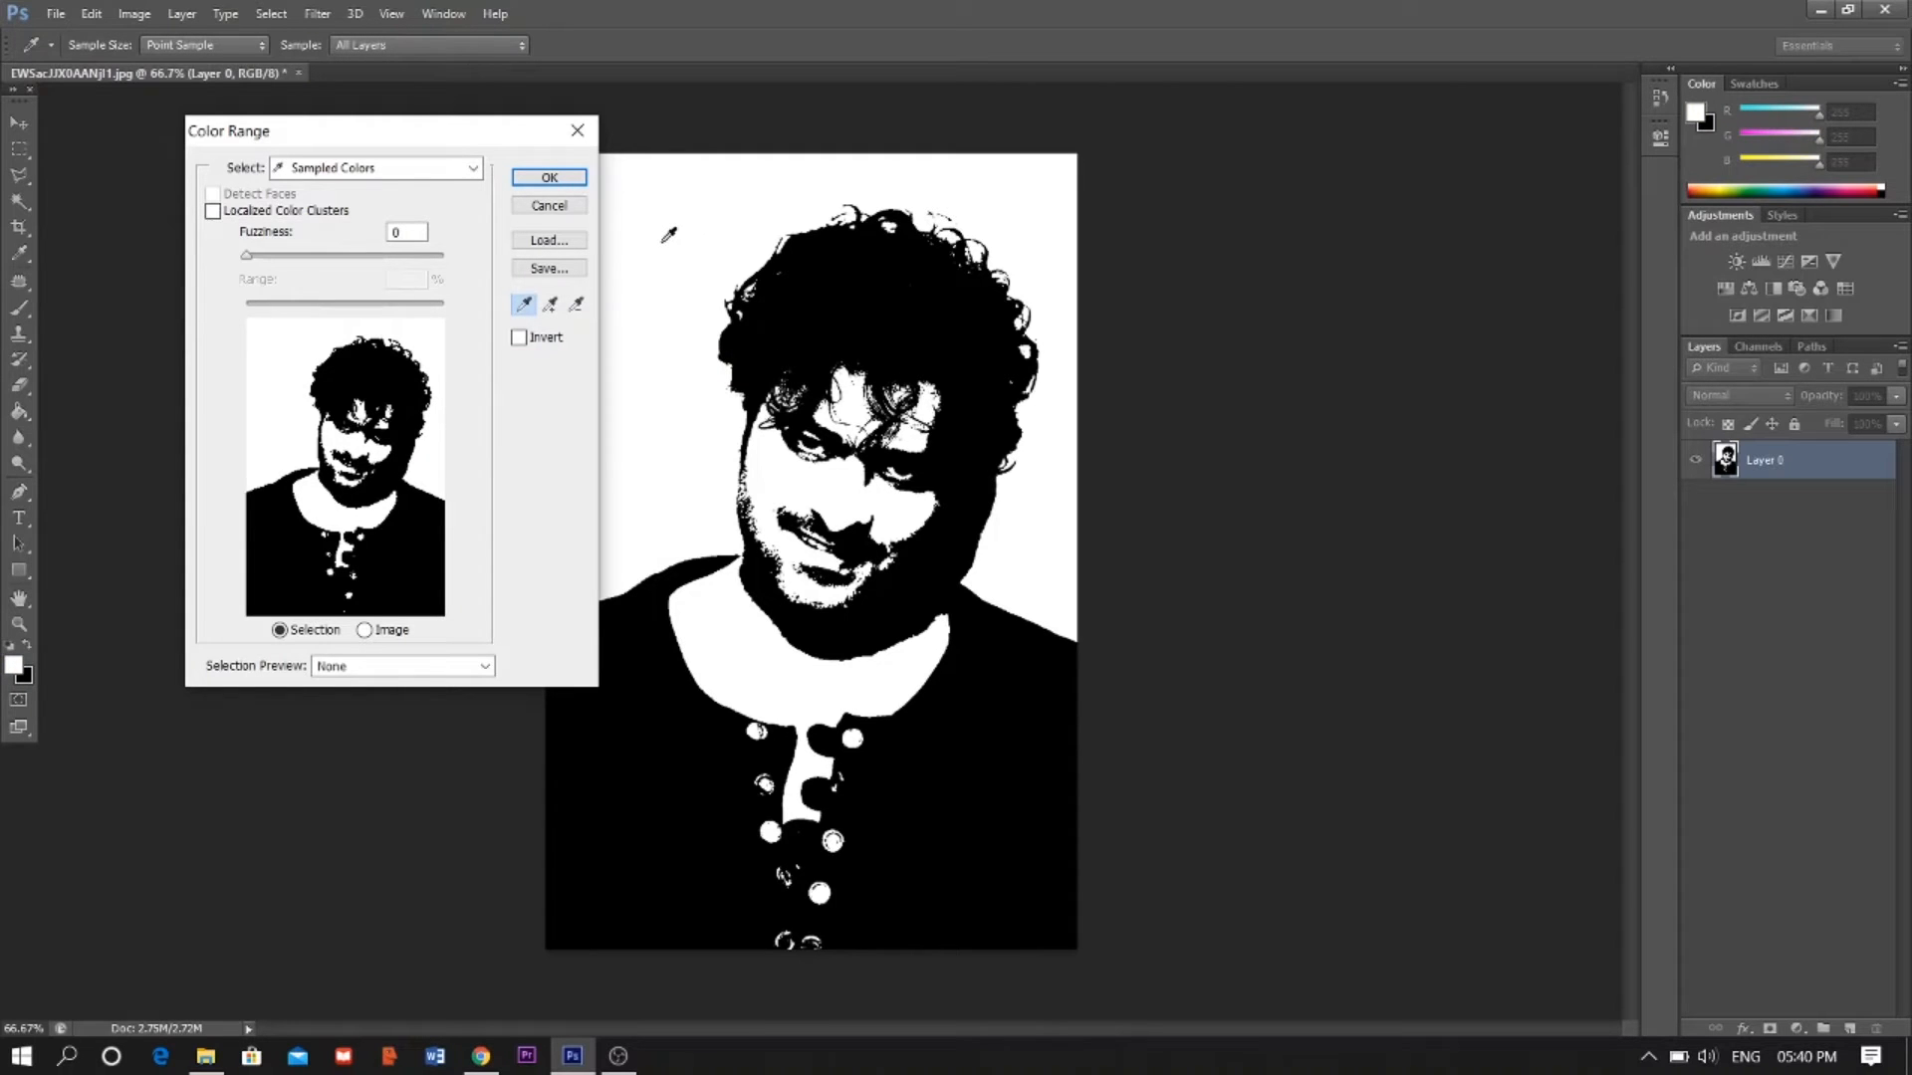
click(572, 180)
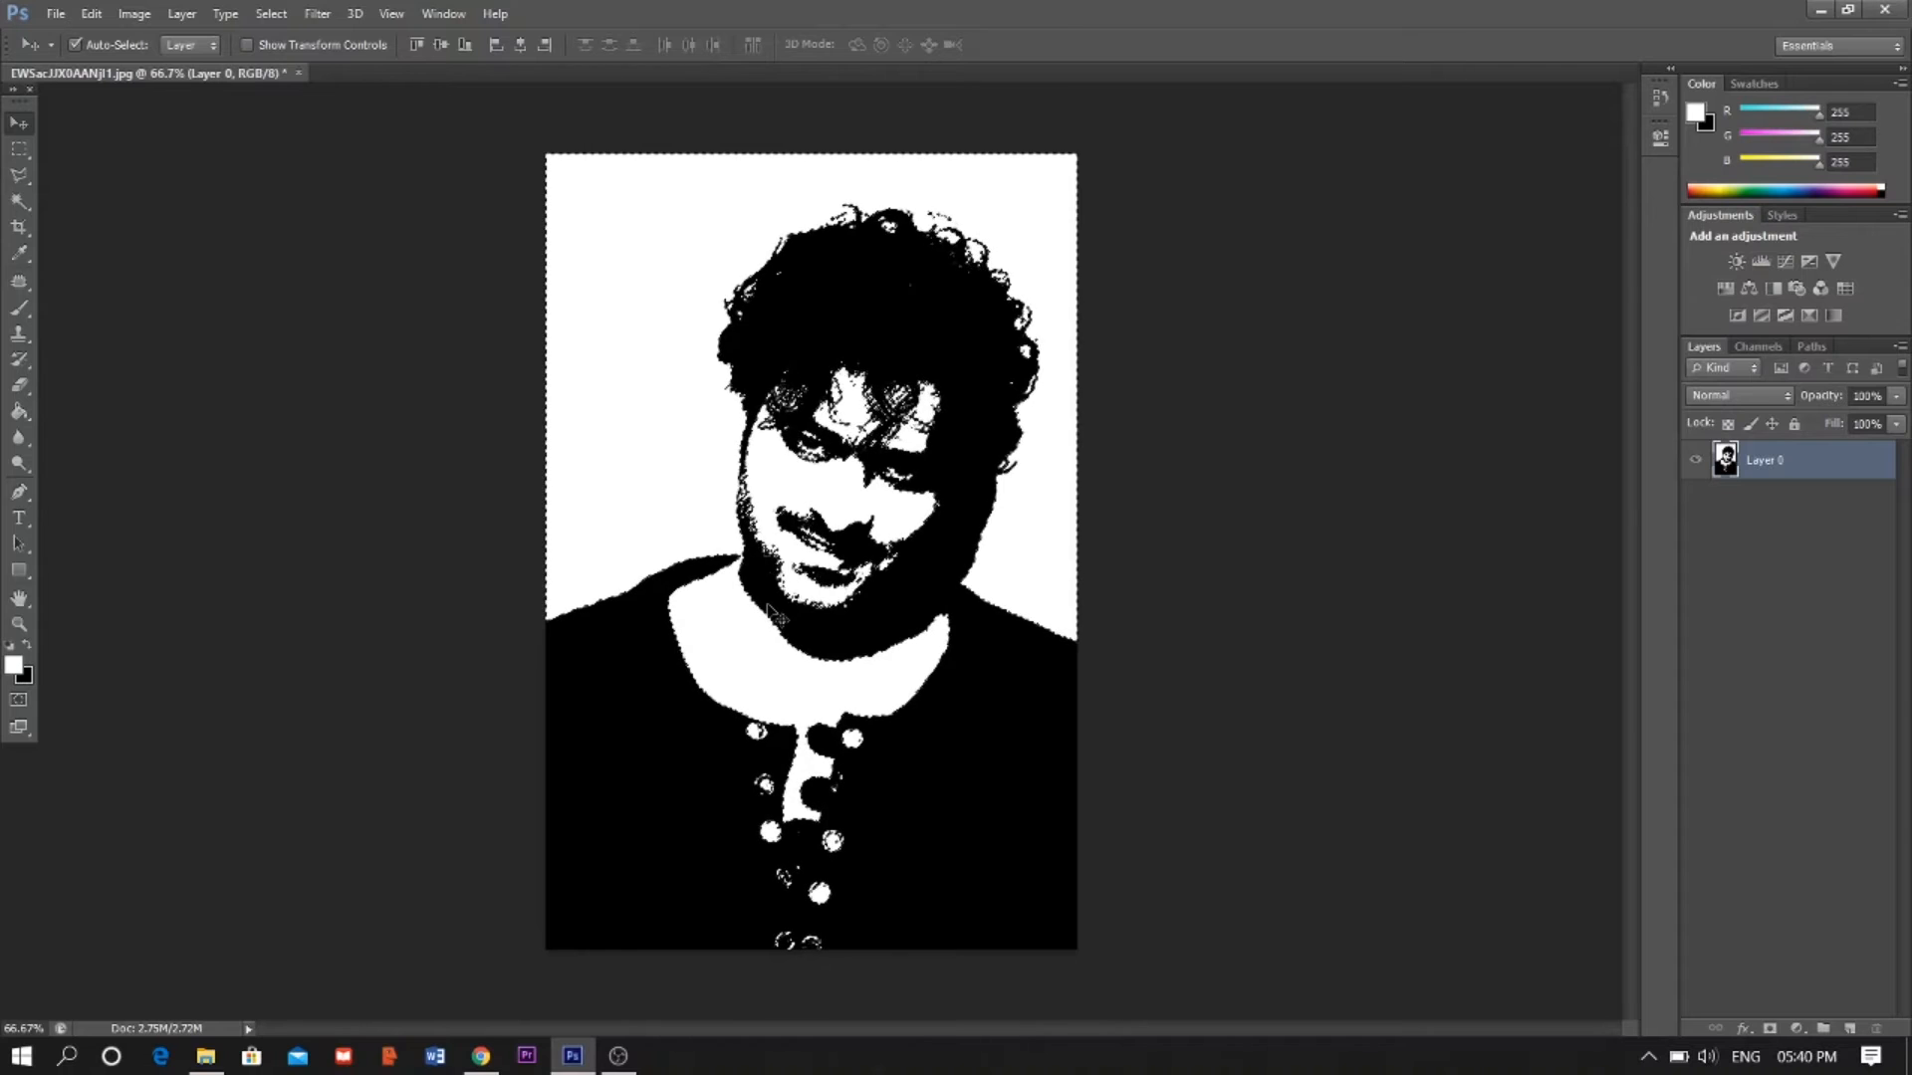
key(Delete)
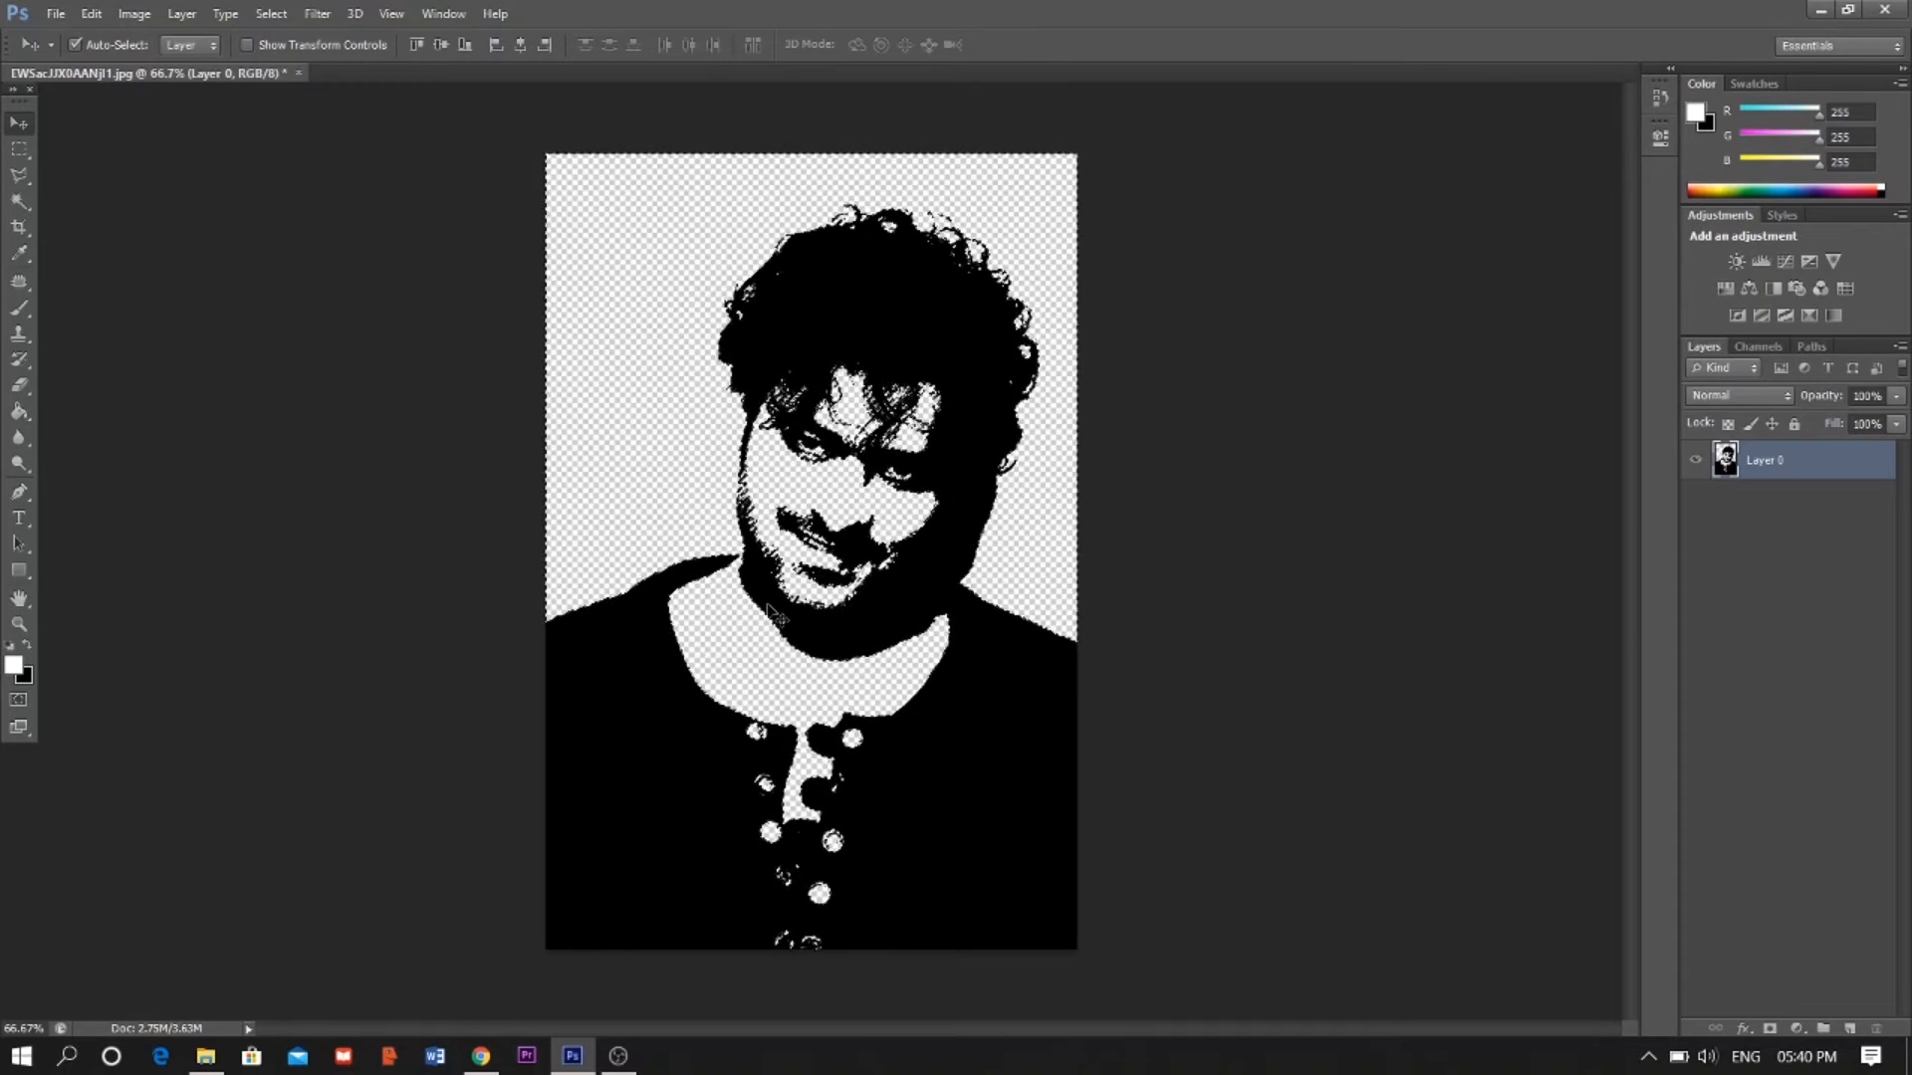
key(ctrl+d)
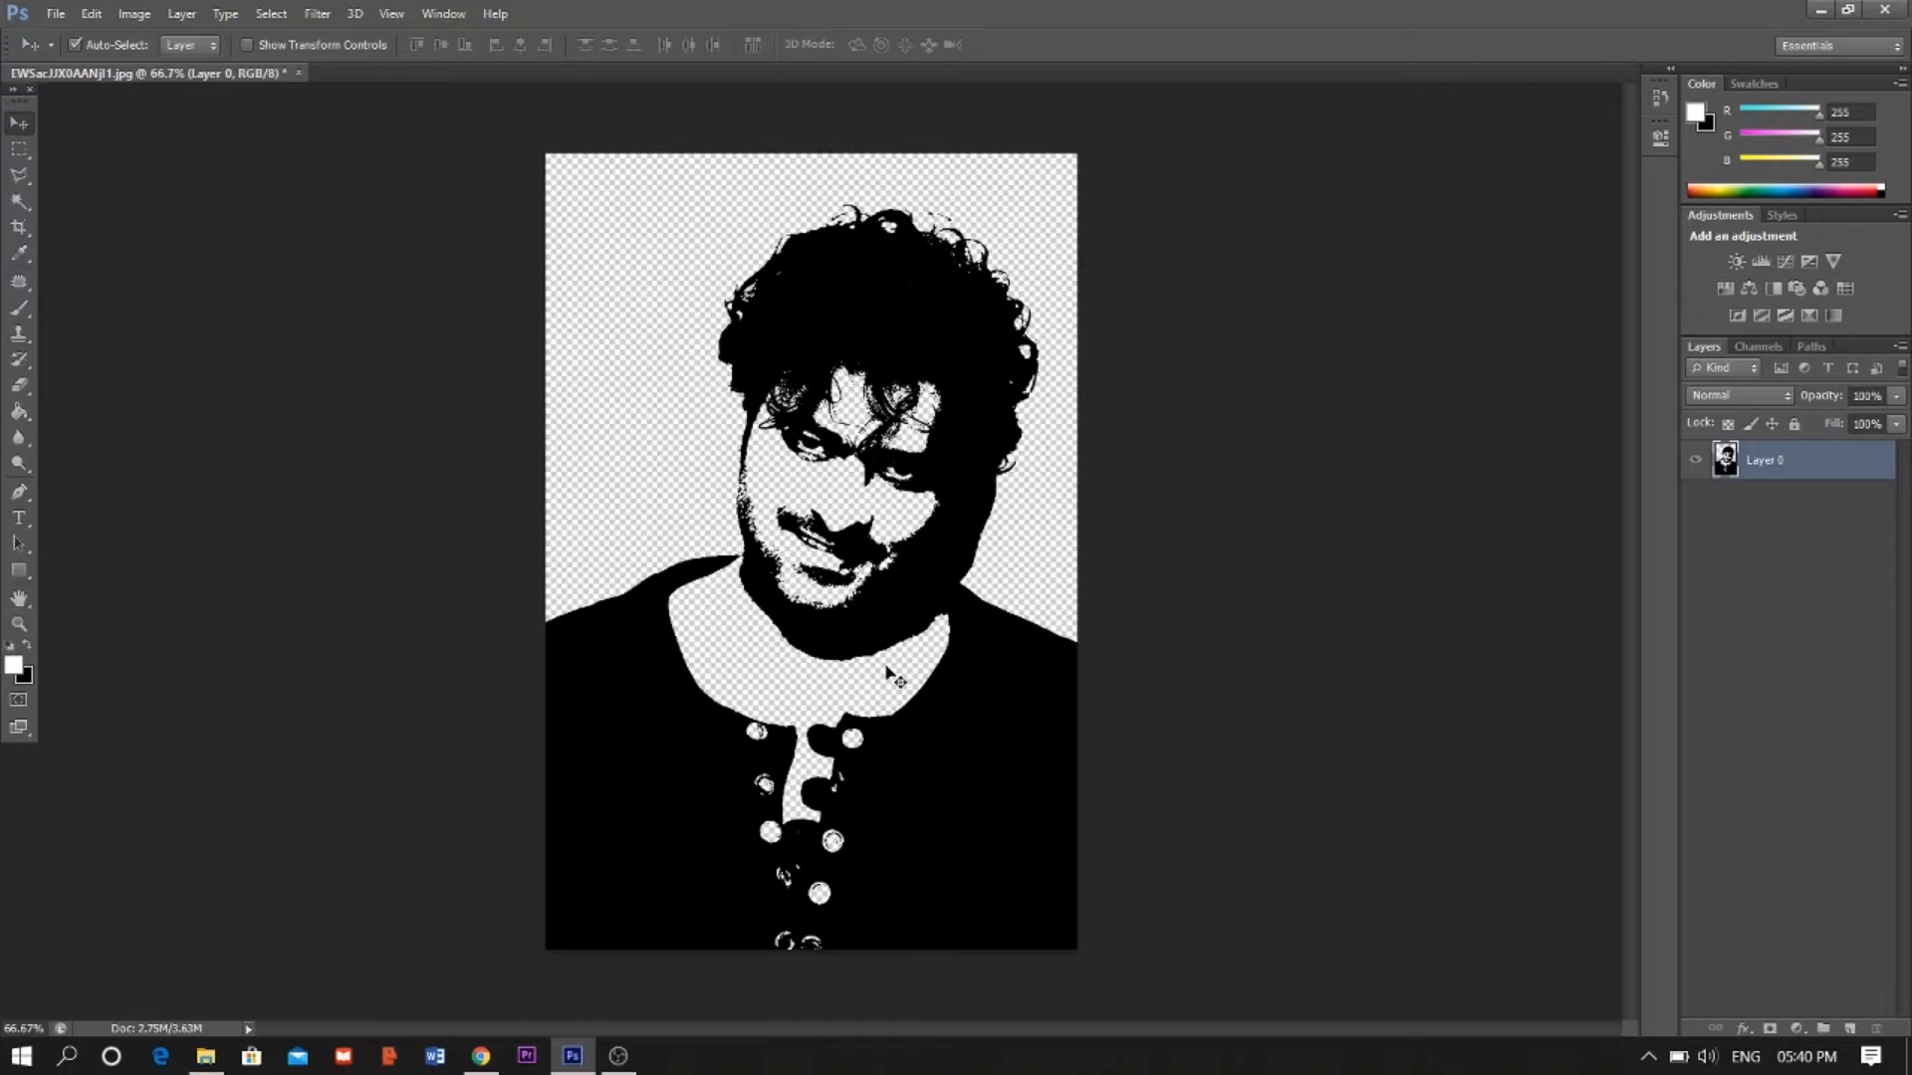
- Create a new document with a width of 900 pixels
click(56, 14)
key(Escape)
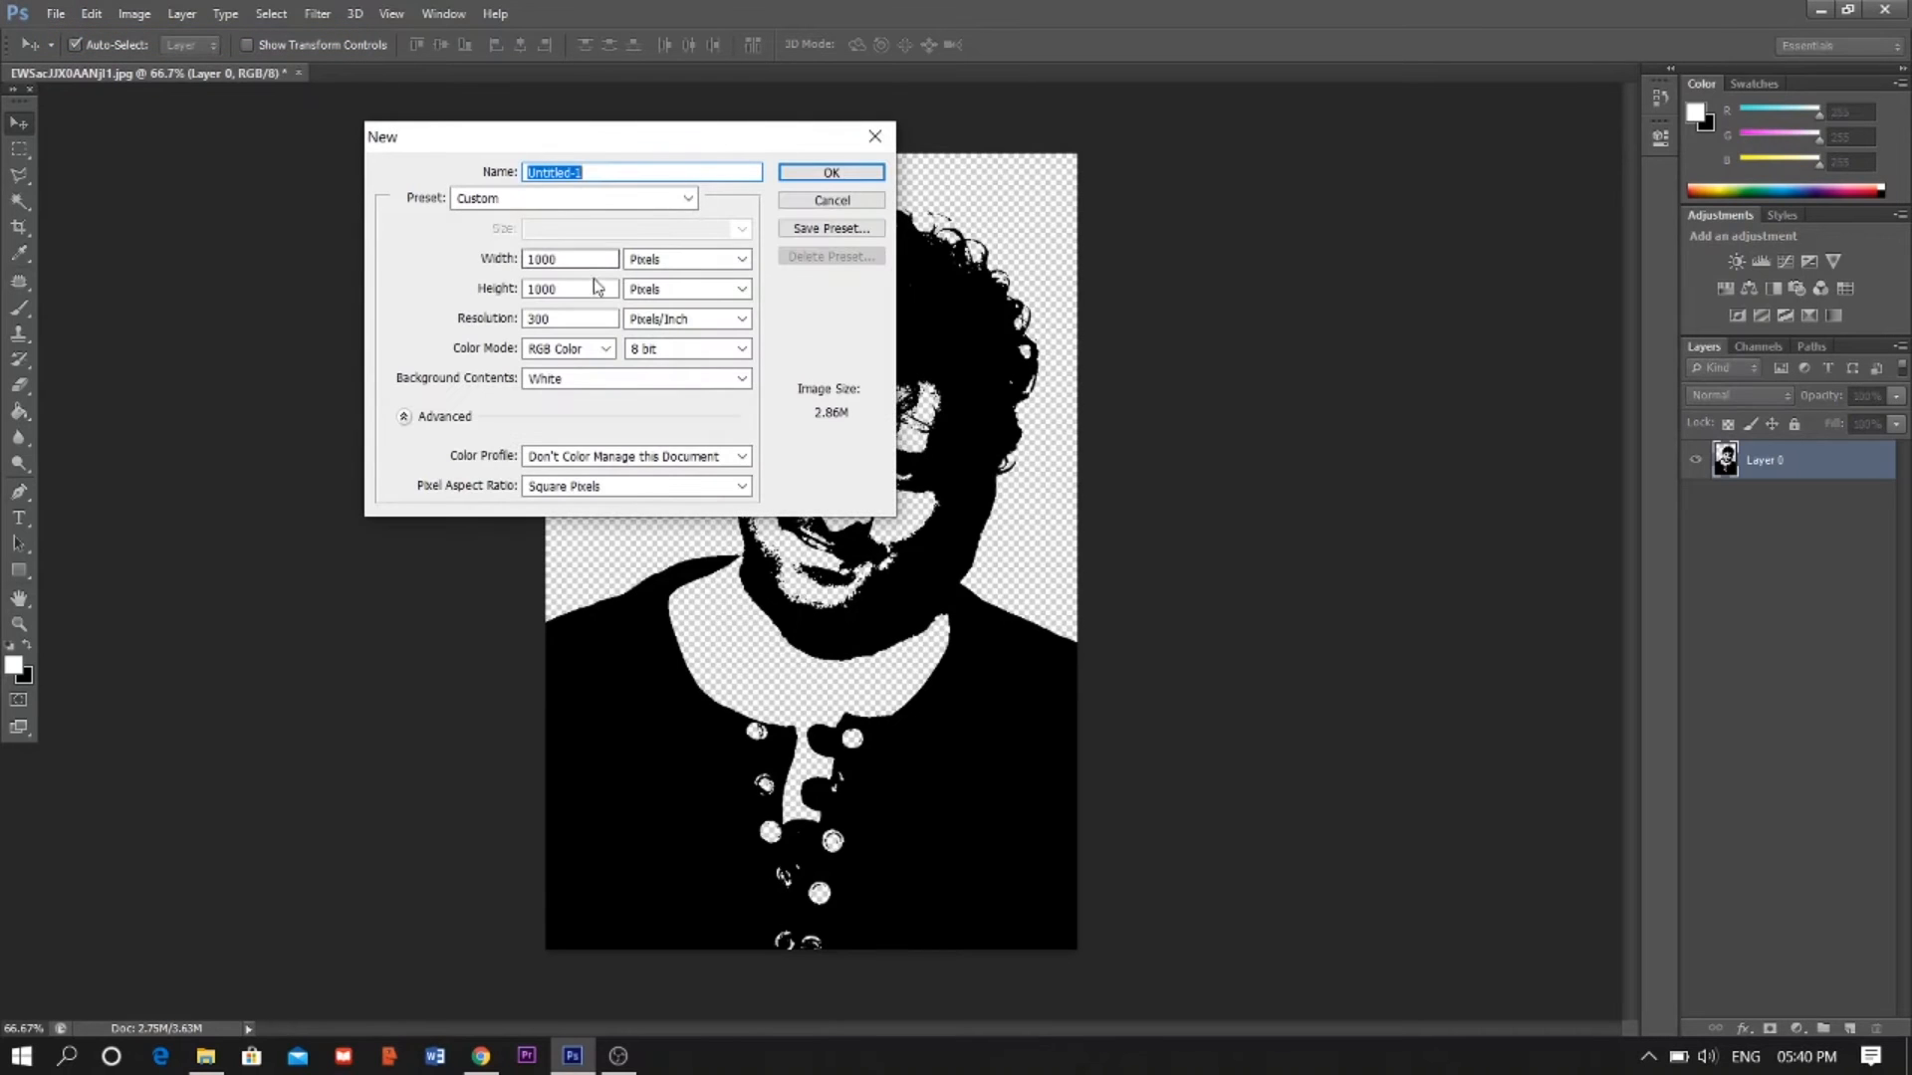
drag(592, 260, 512, 261)
text(900)
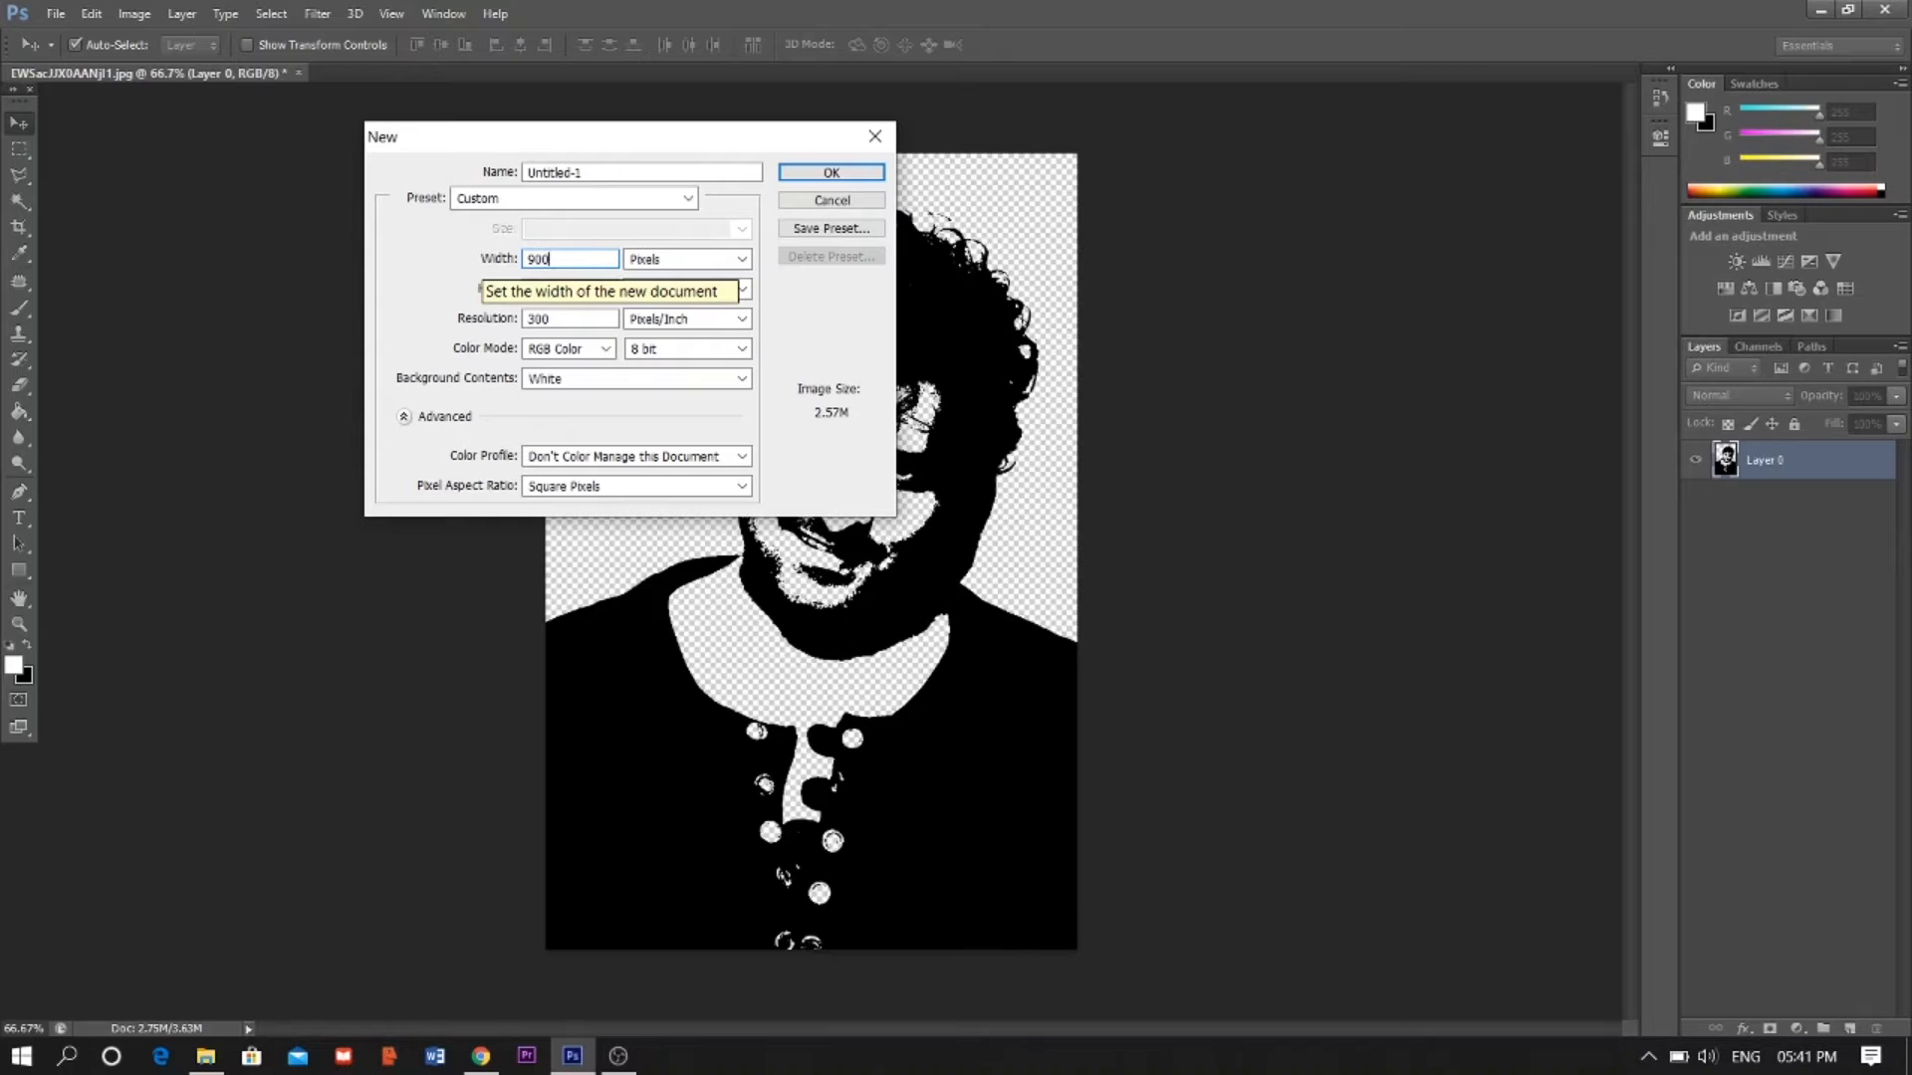
key(Tab)
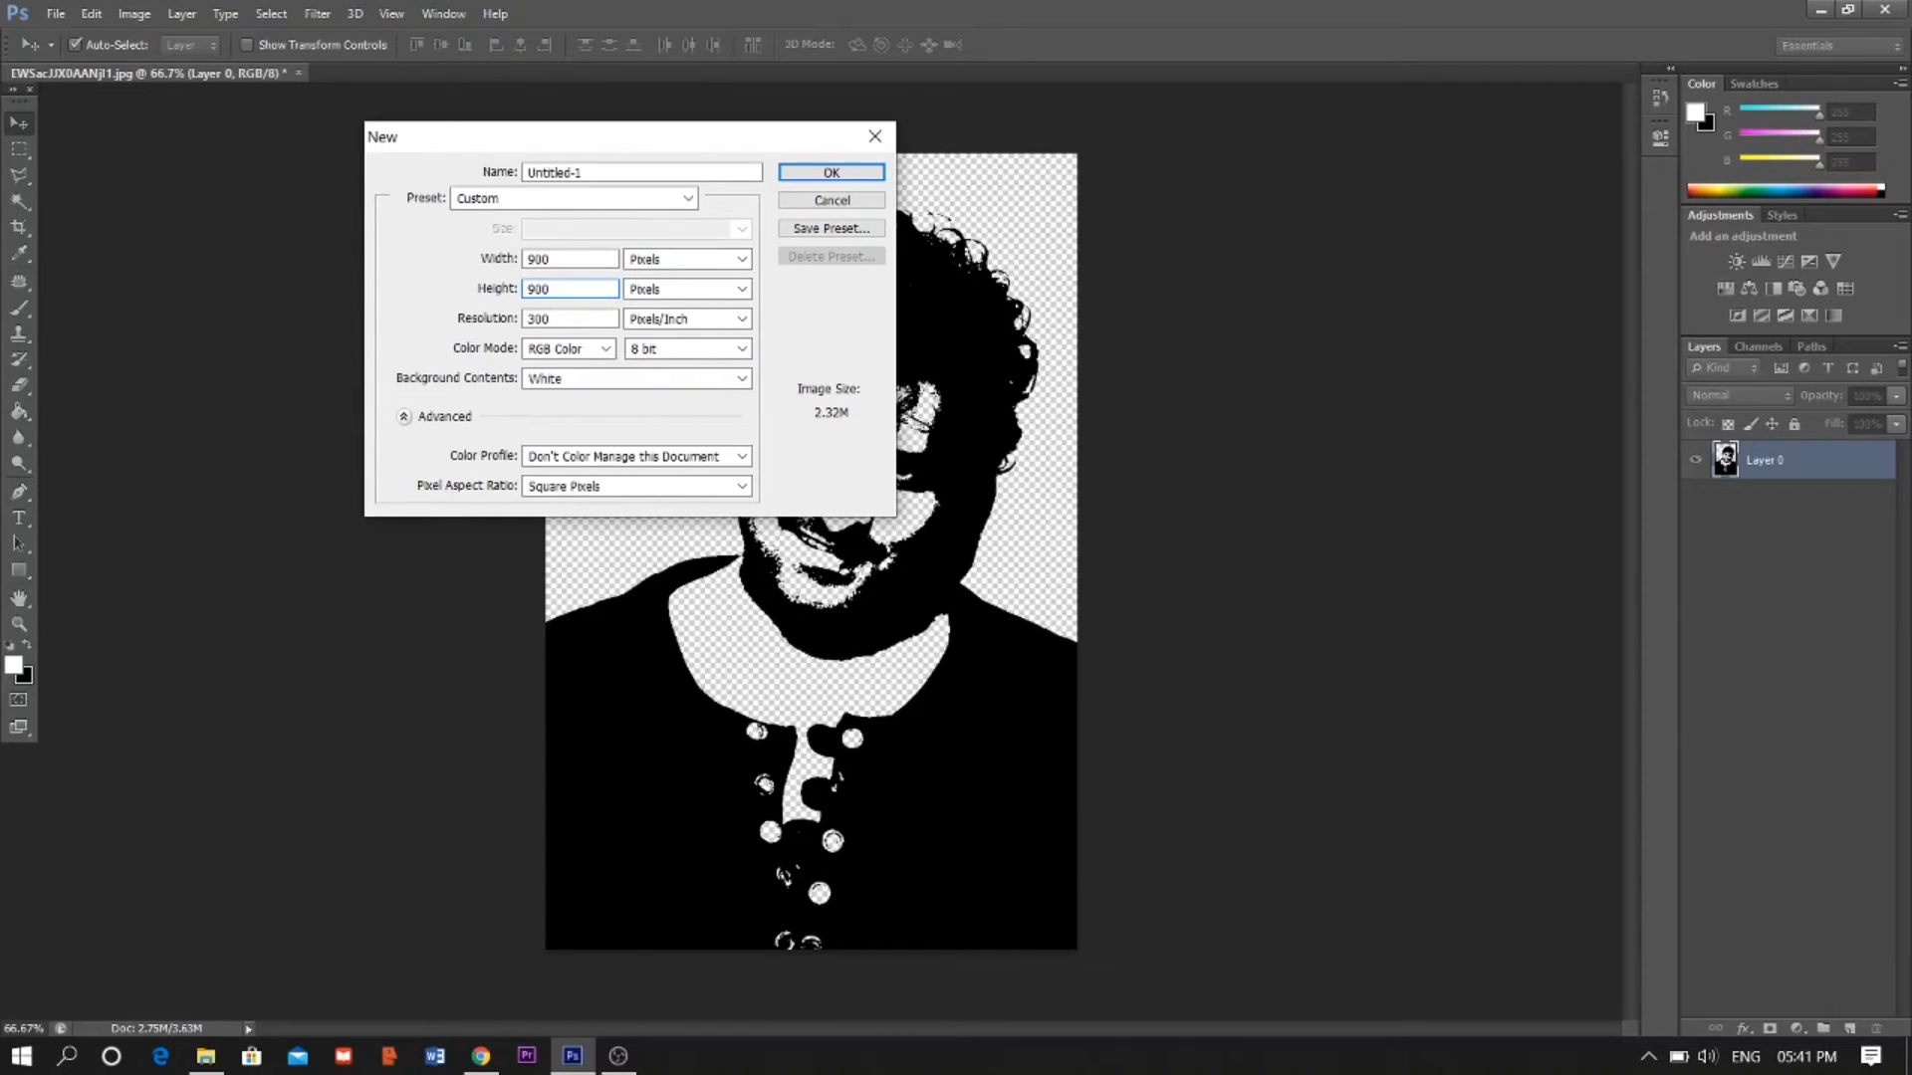
key(Escape)
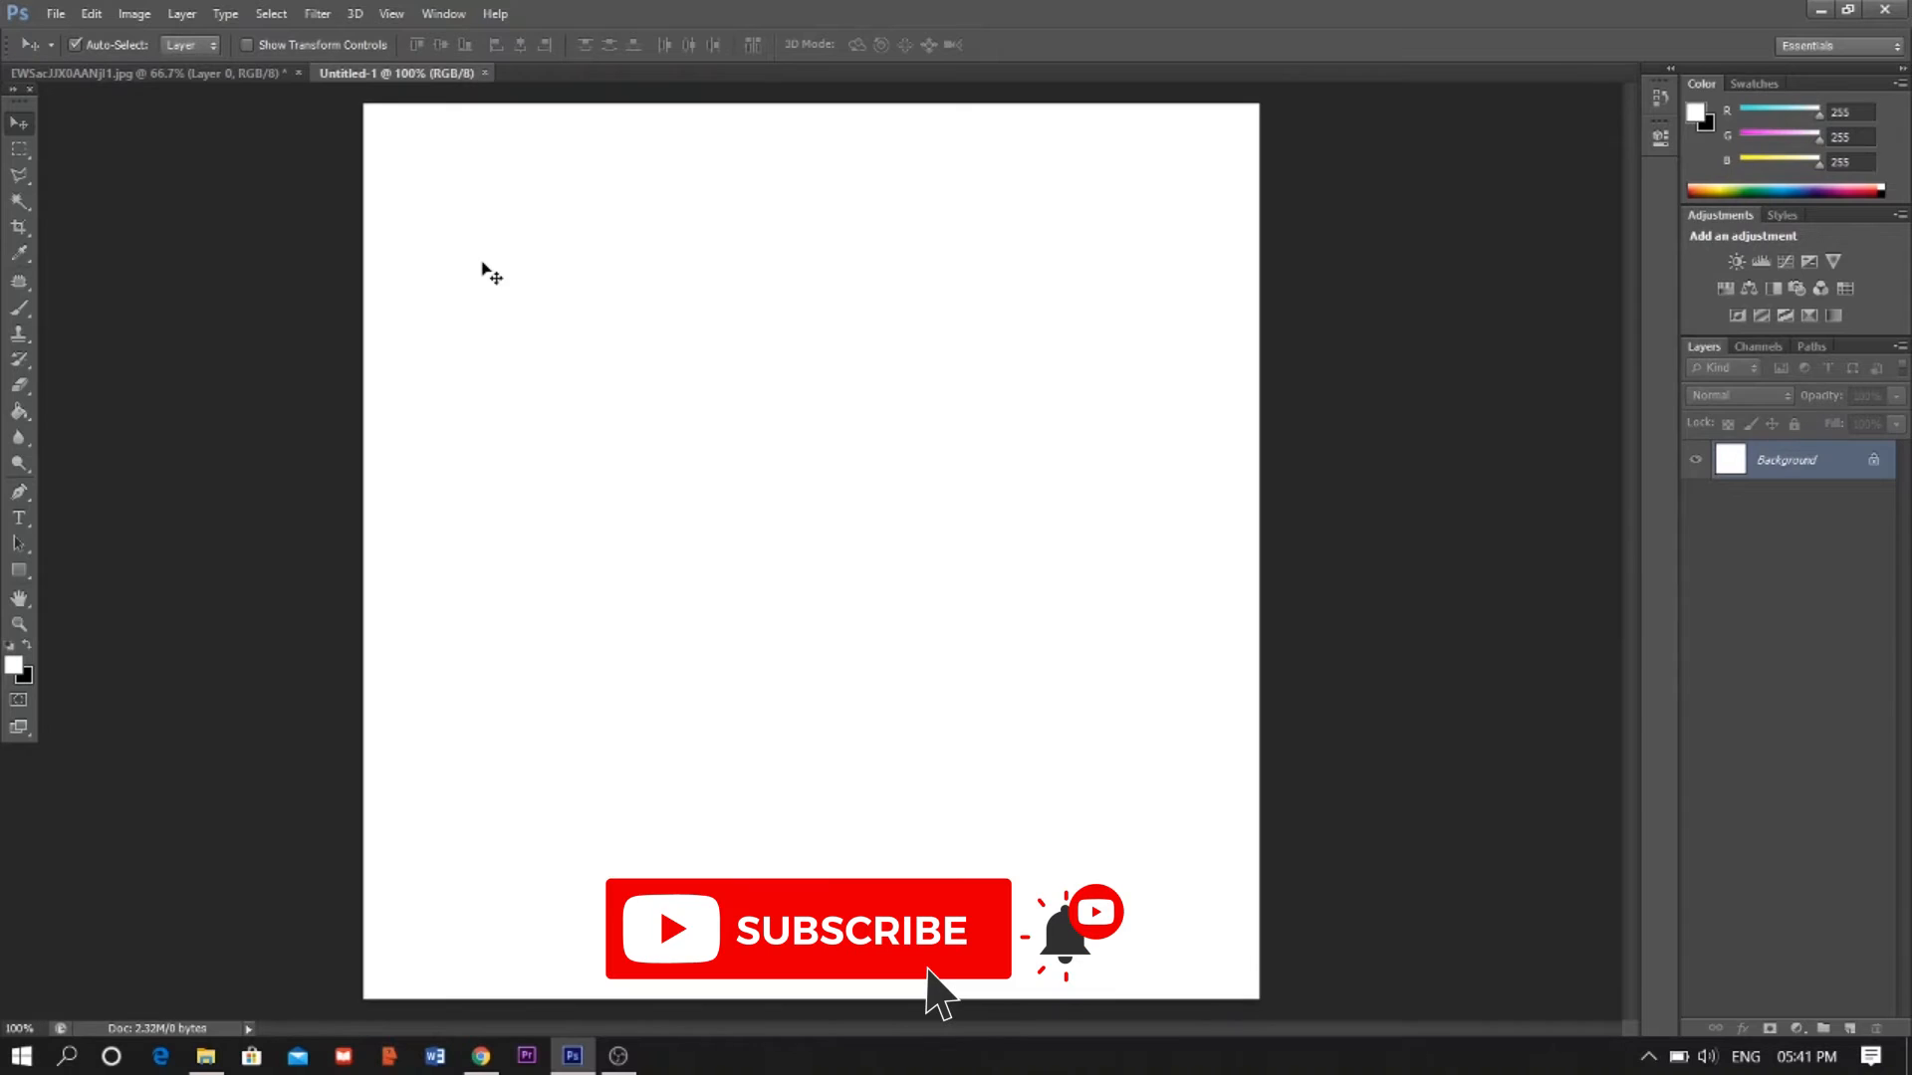
- Set the foreground colour to orange and fill the new document's background with the Paint Bucket
click(13, 673)
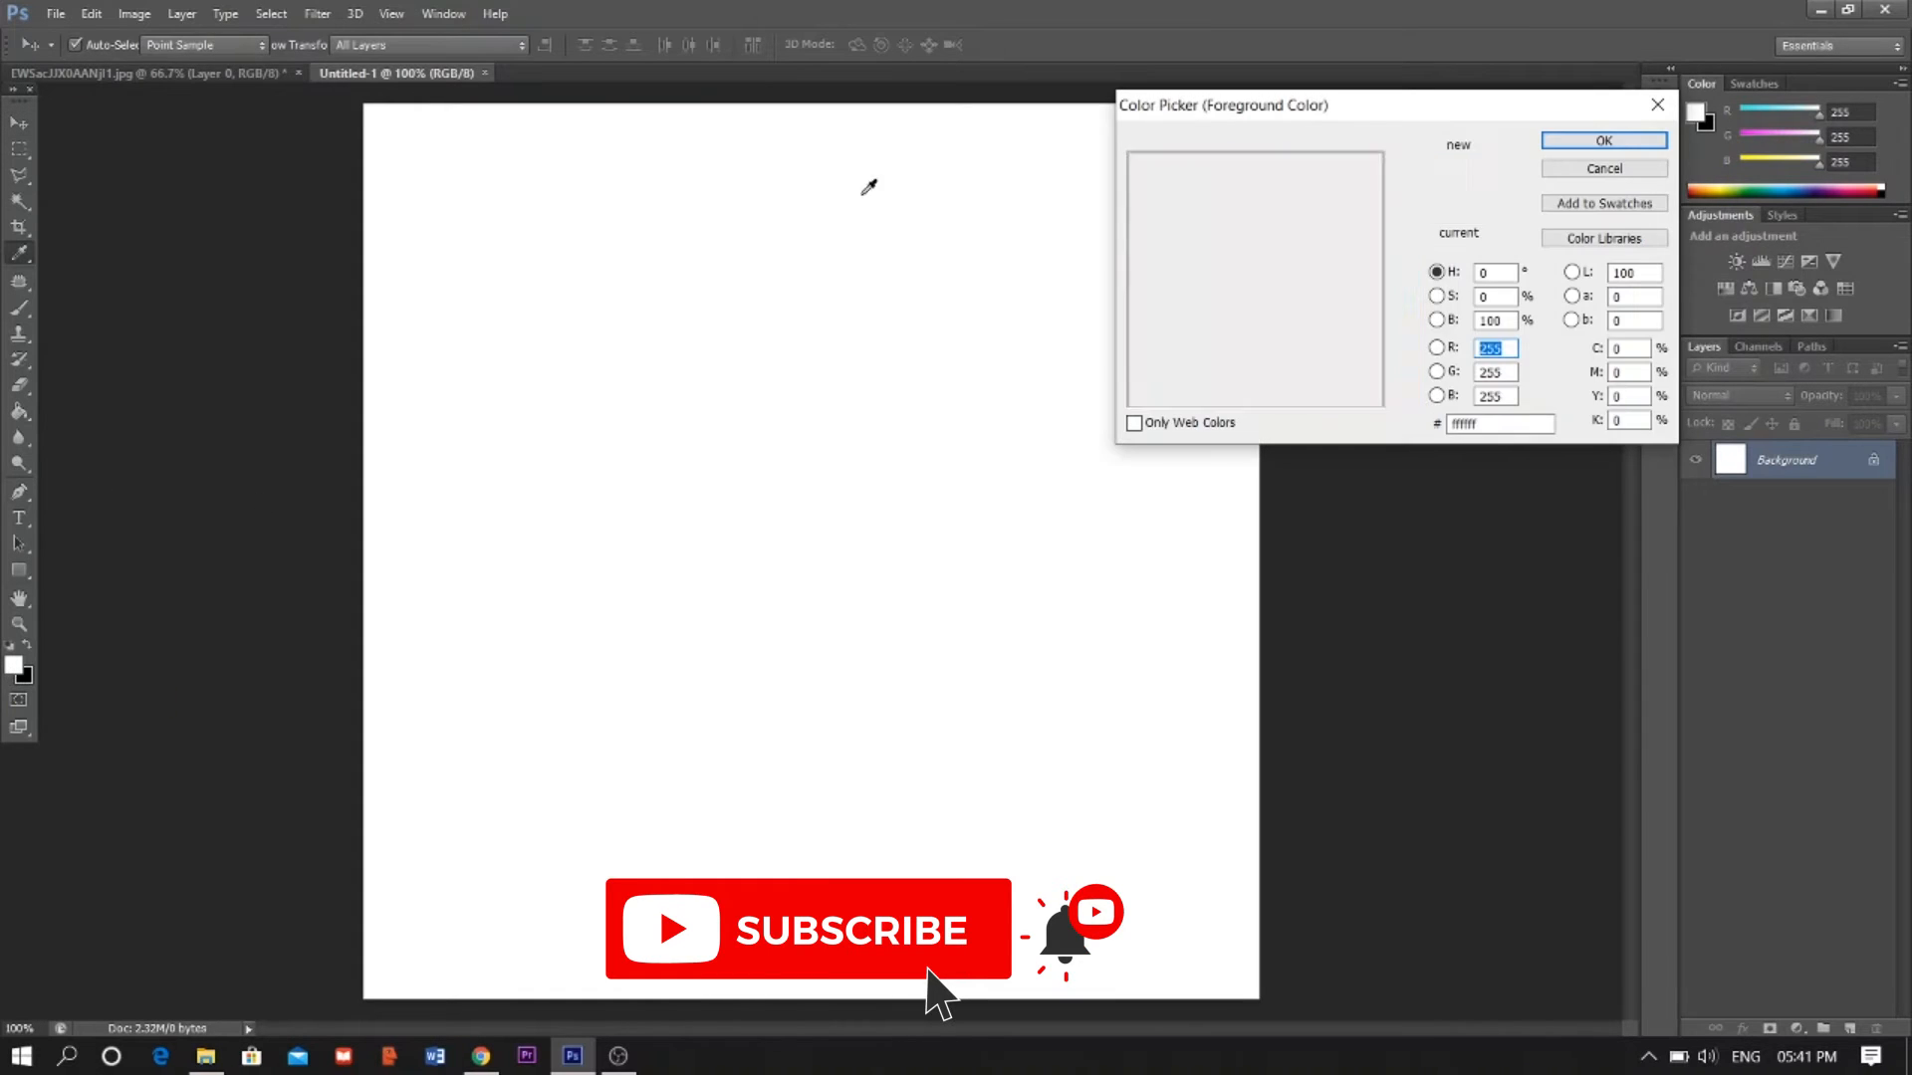
click(1299, 163)
click(1603, 140)
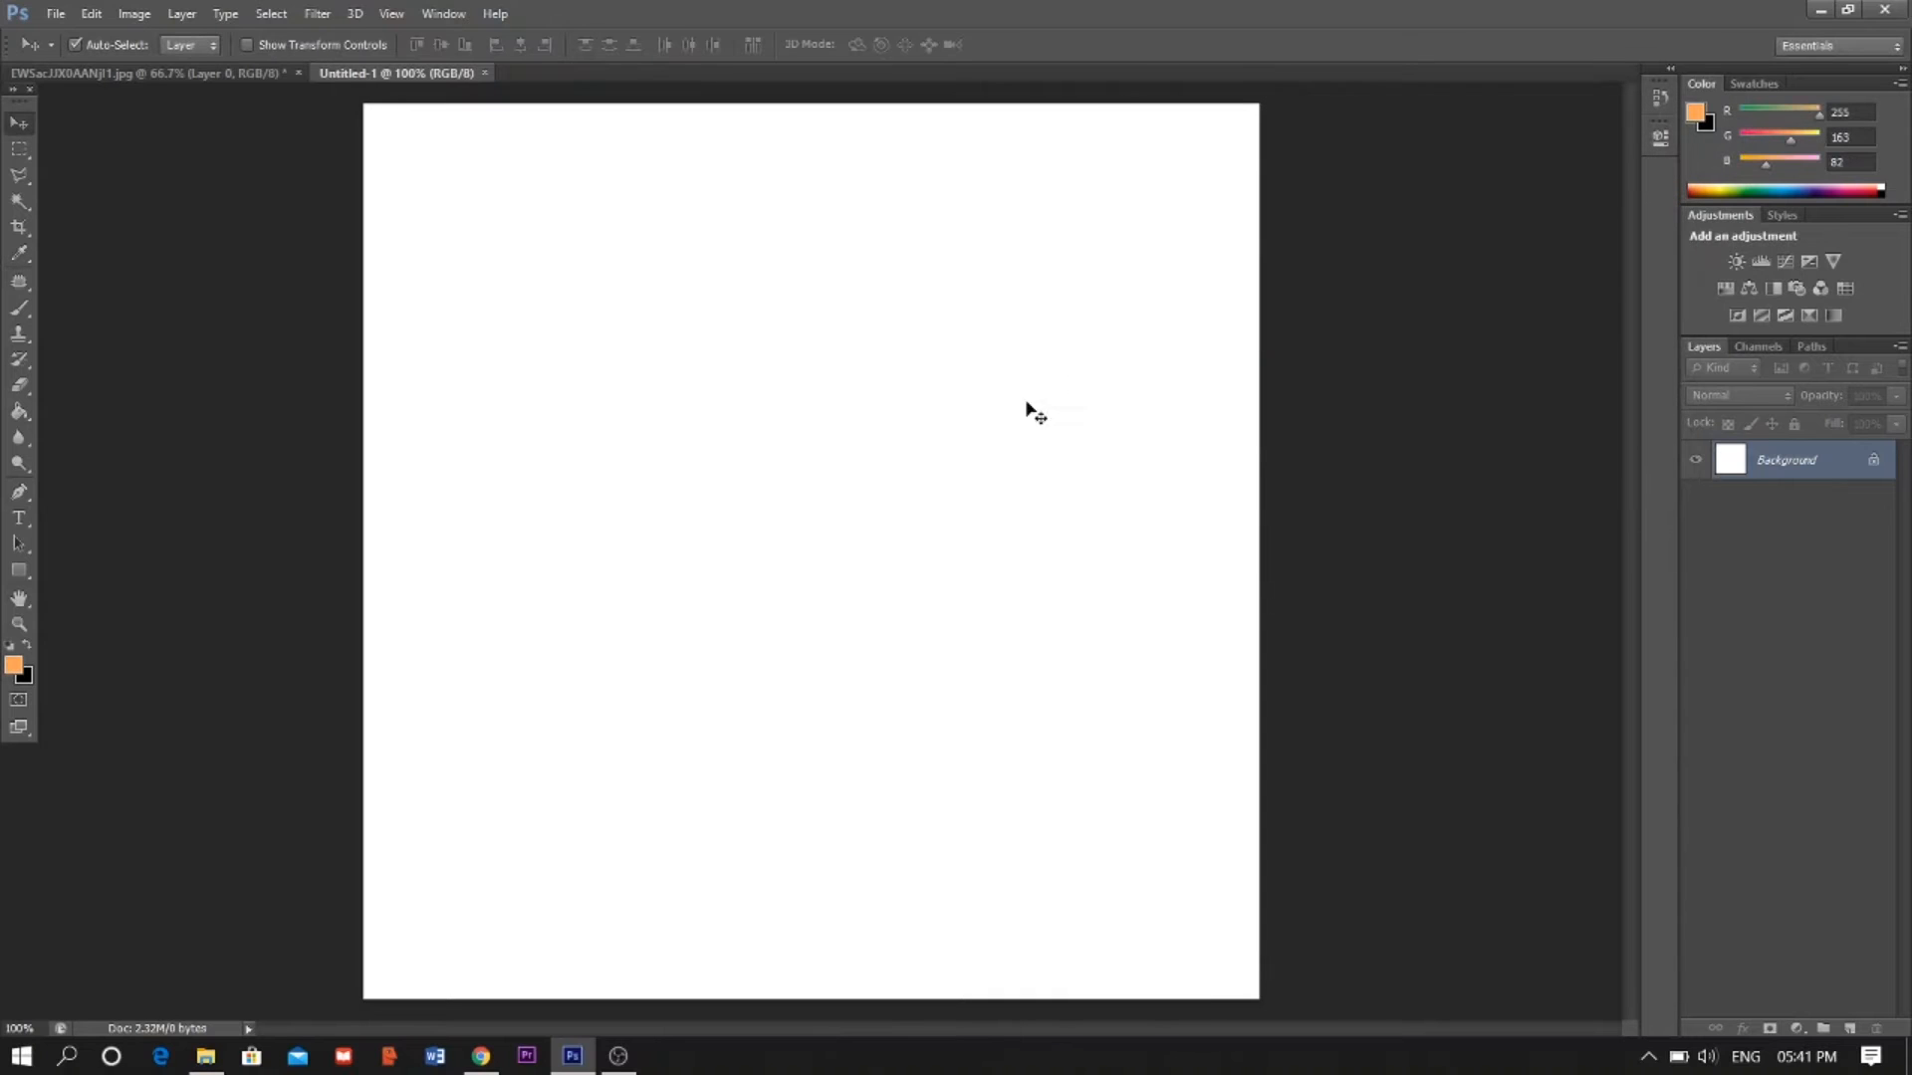
click(30, 413)
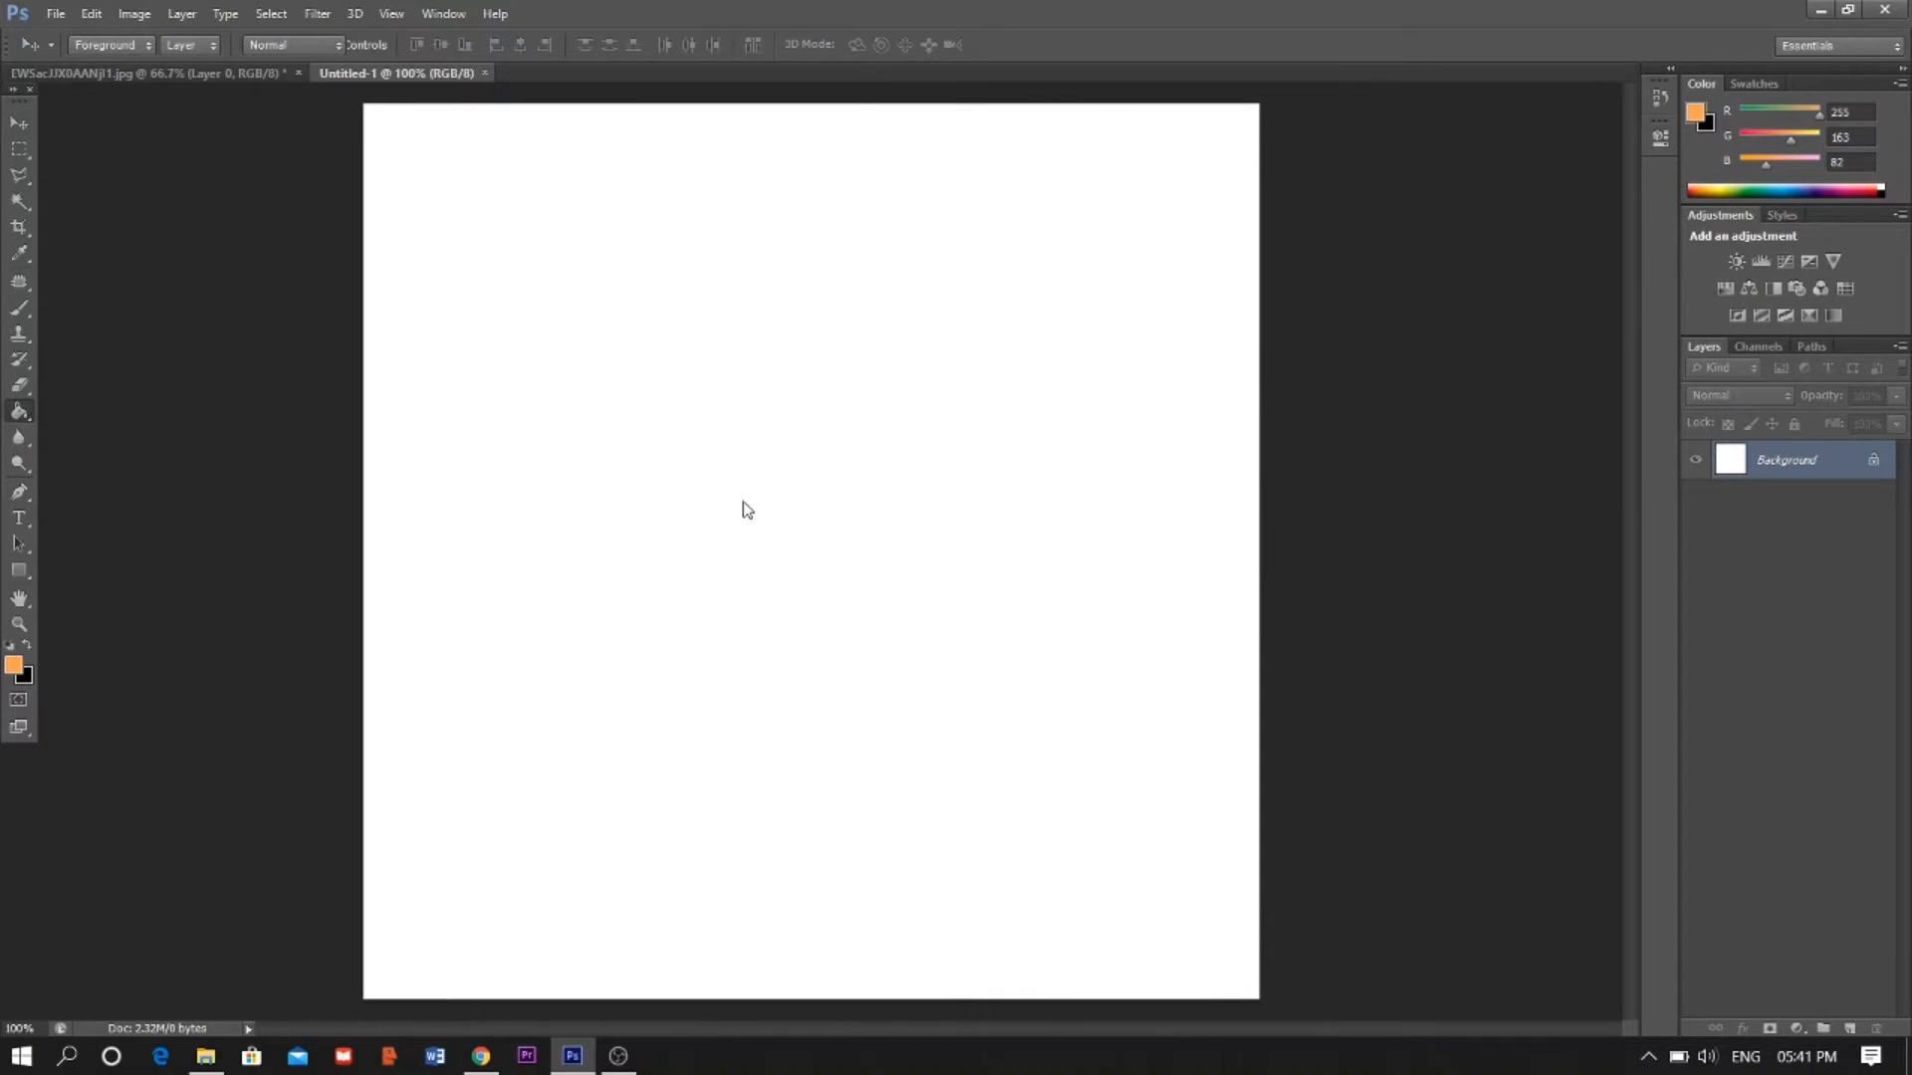
click(929, 520)
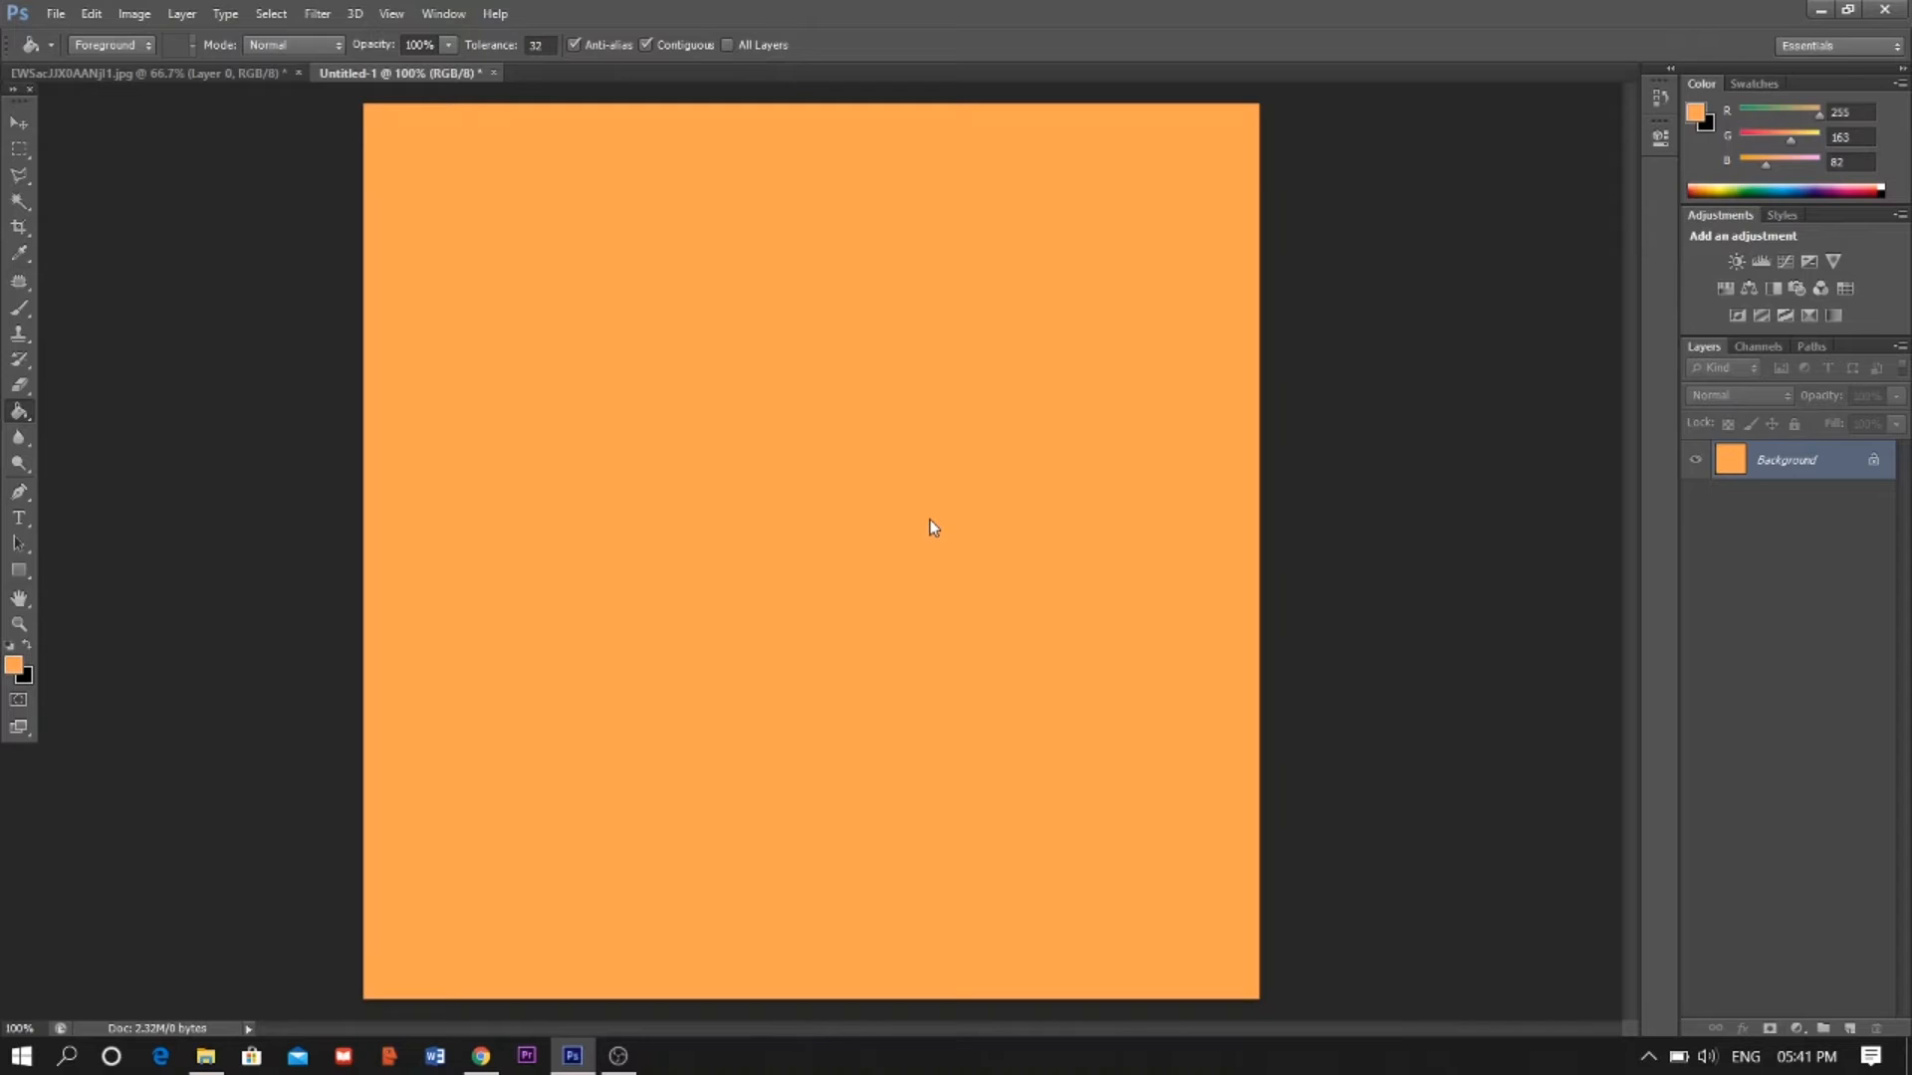
- Move the cut-out black-and-white photo from its tab into the new document
click(194, 75)
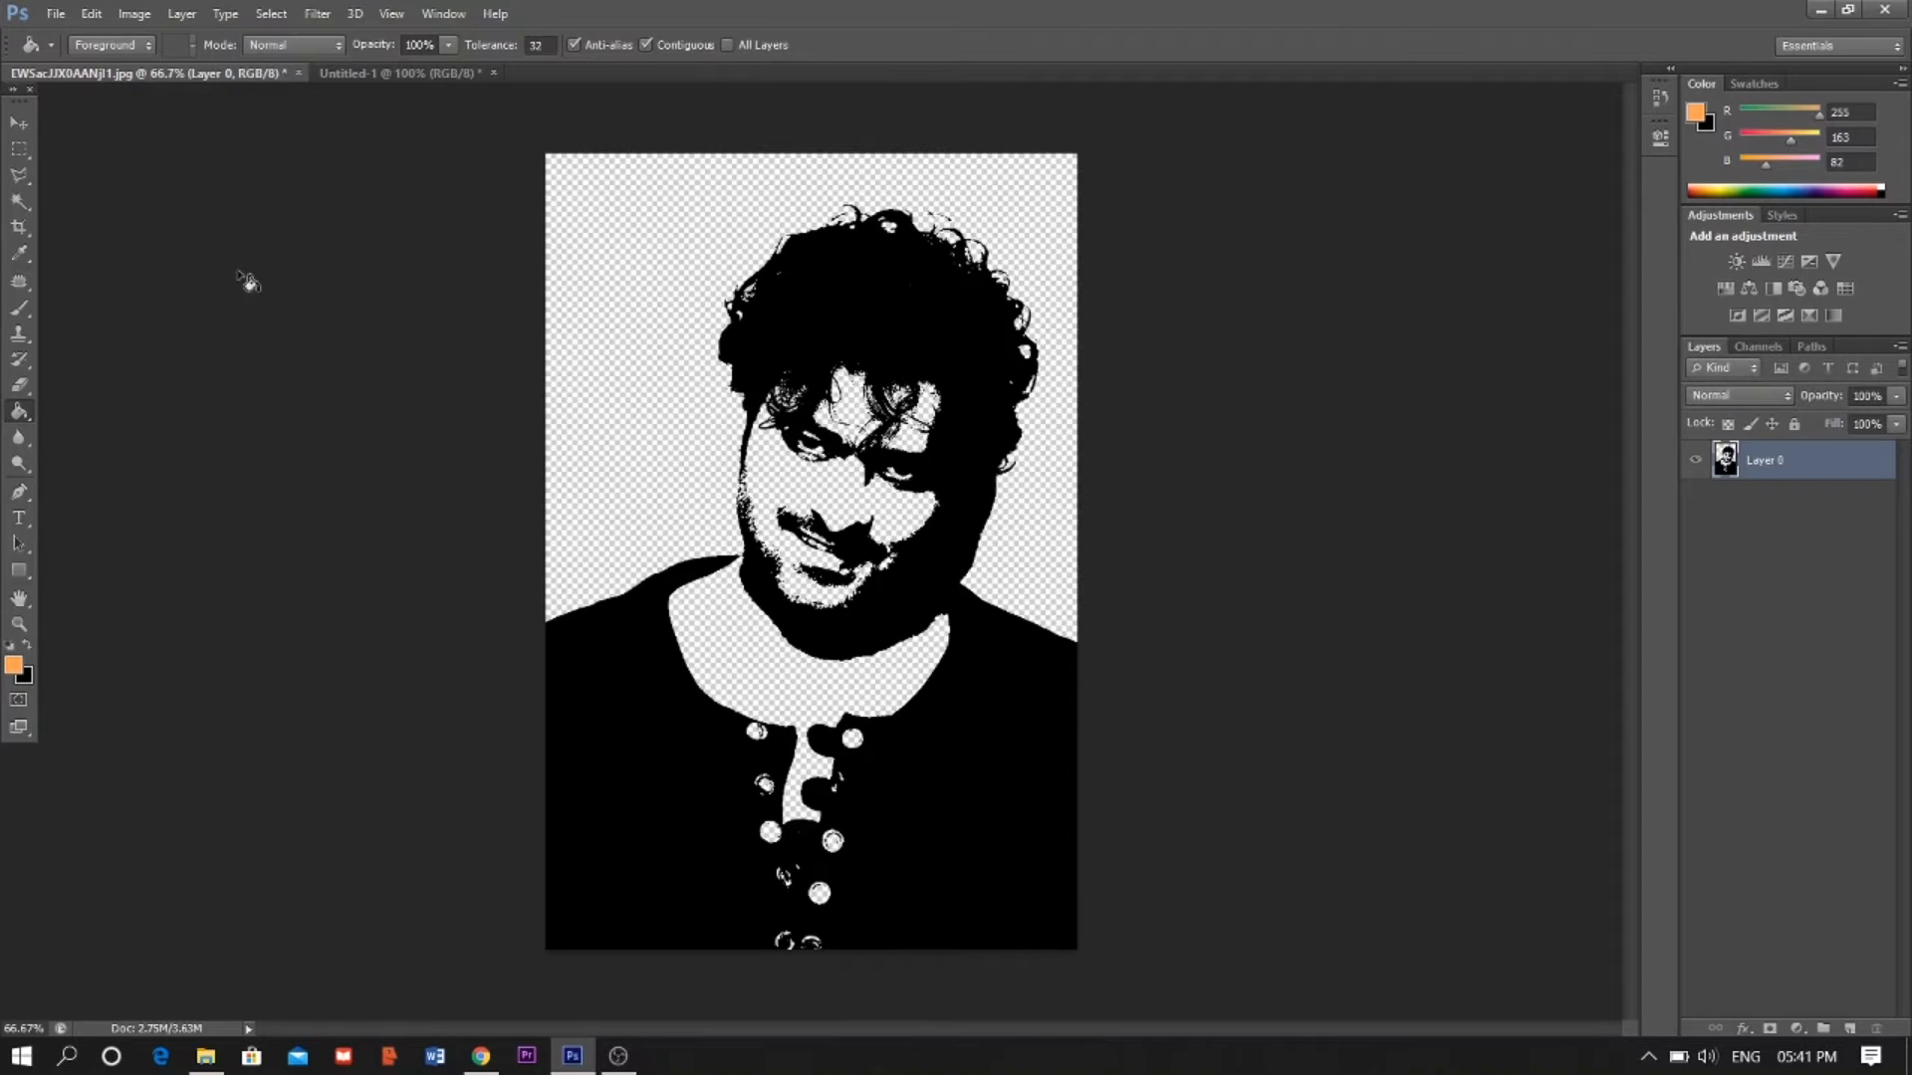
click(18, 122)
drag(911, 248, 436, 74)
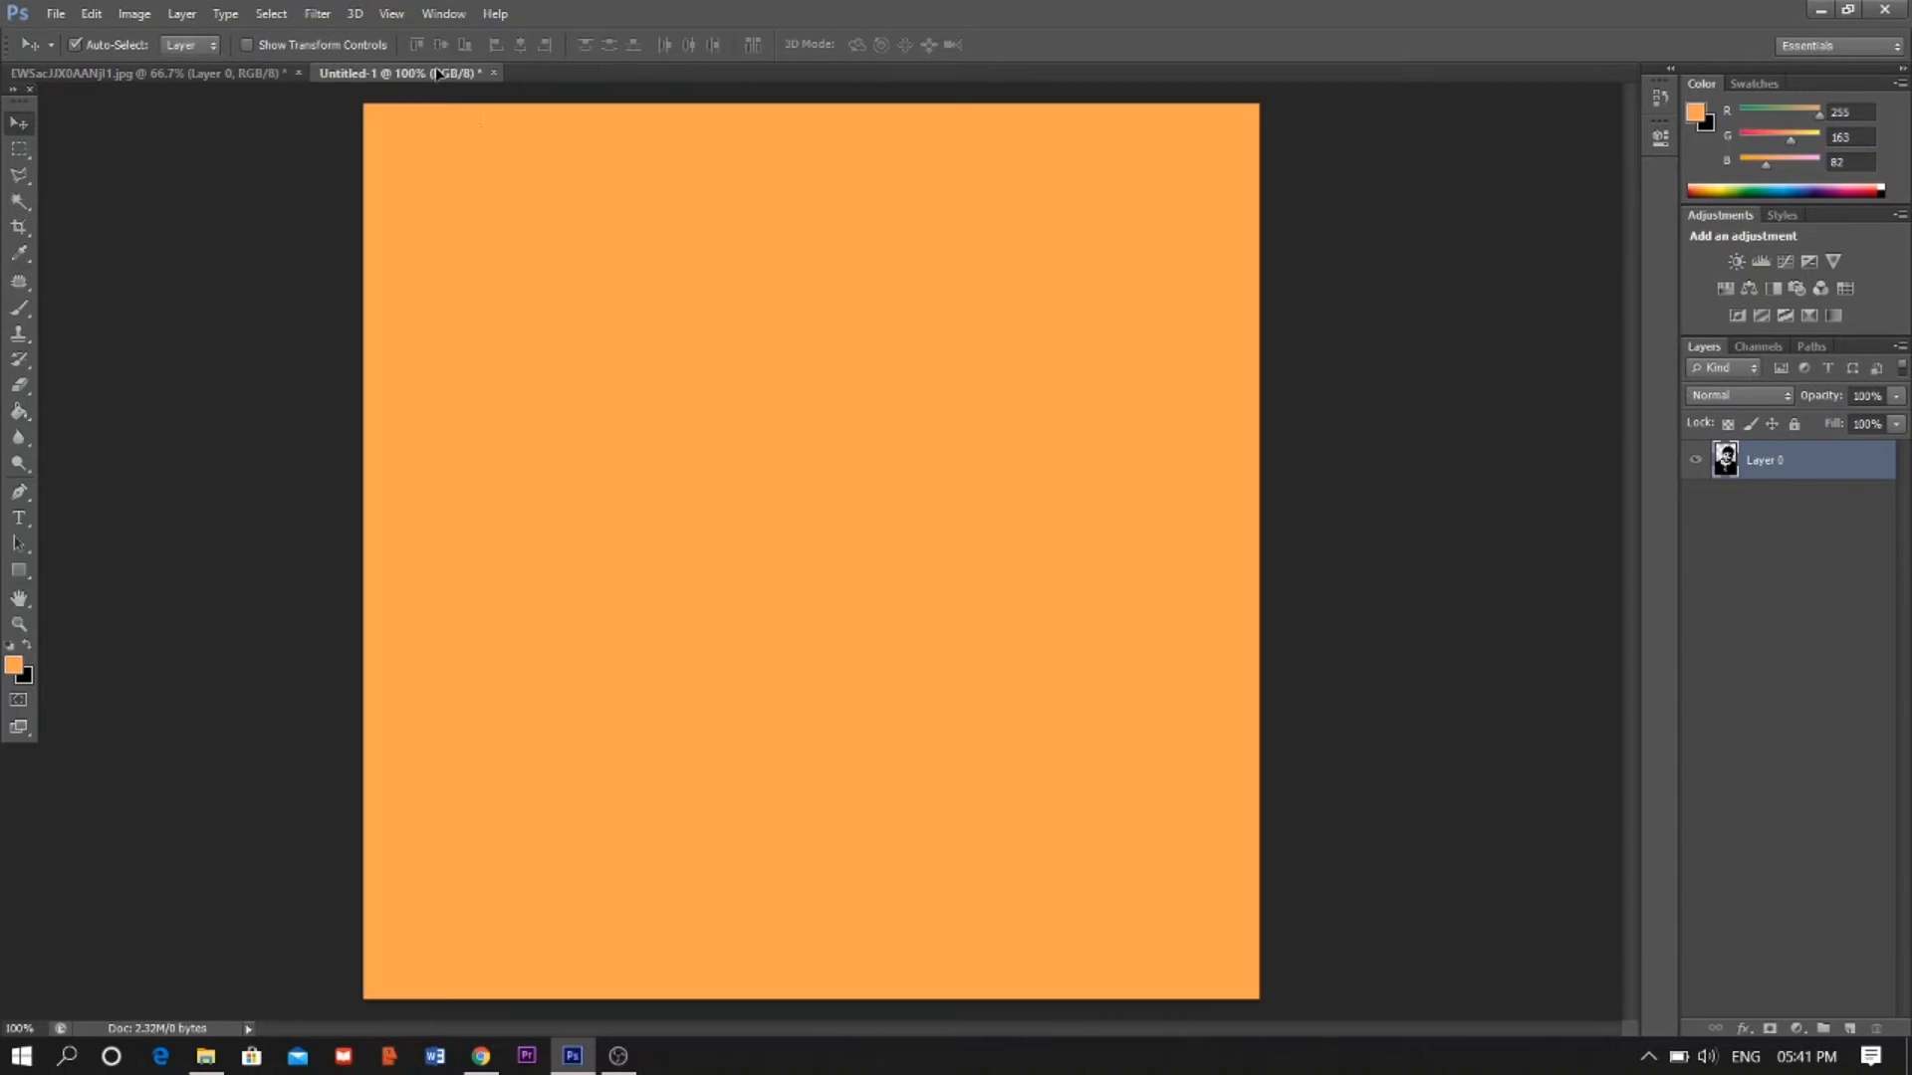
drag(742, 343, 798, 375)
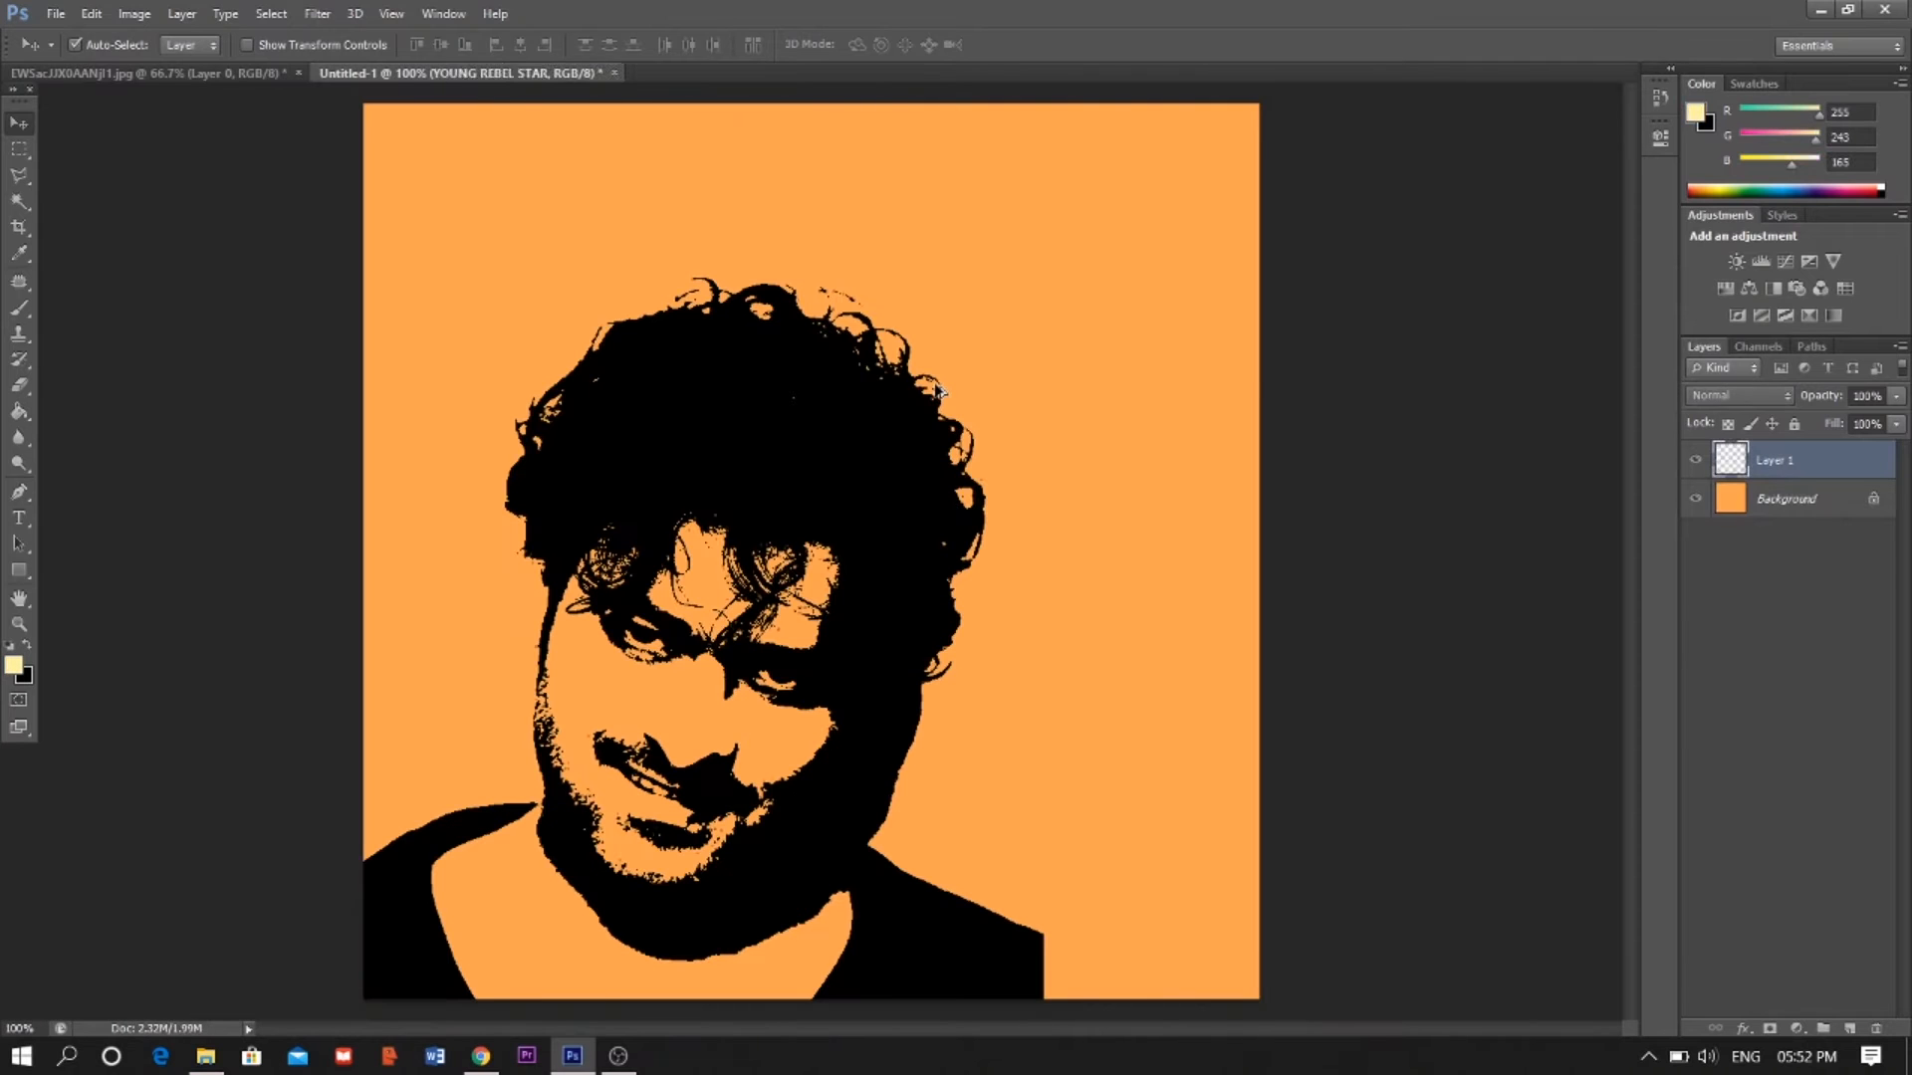
- Scale down the portrait layer and position it centred in the upper part of the poster
drag(858, 453, 996, 244)
key(ctrl+t)
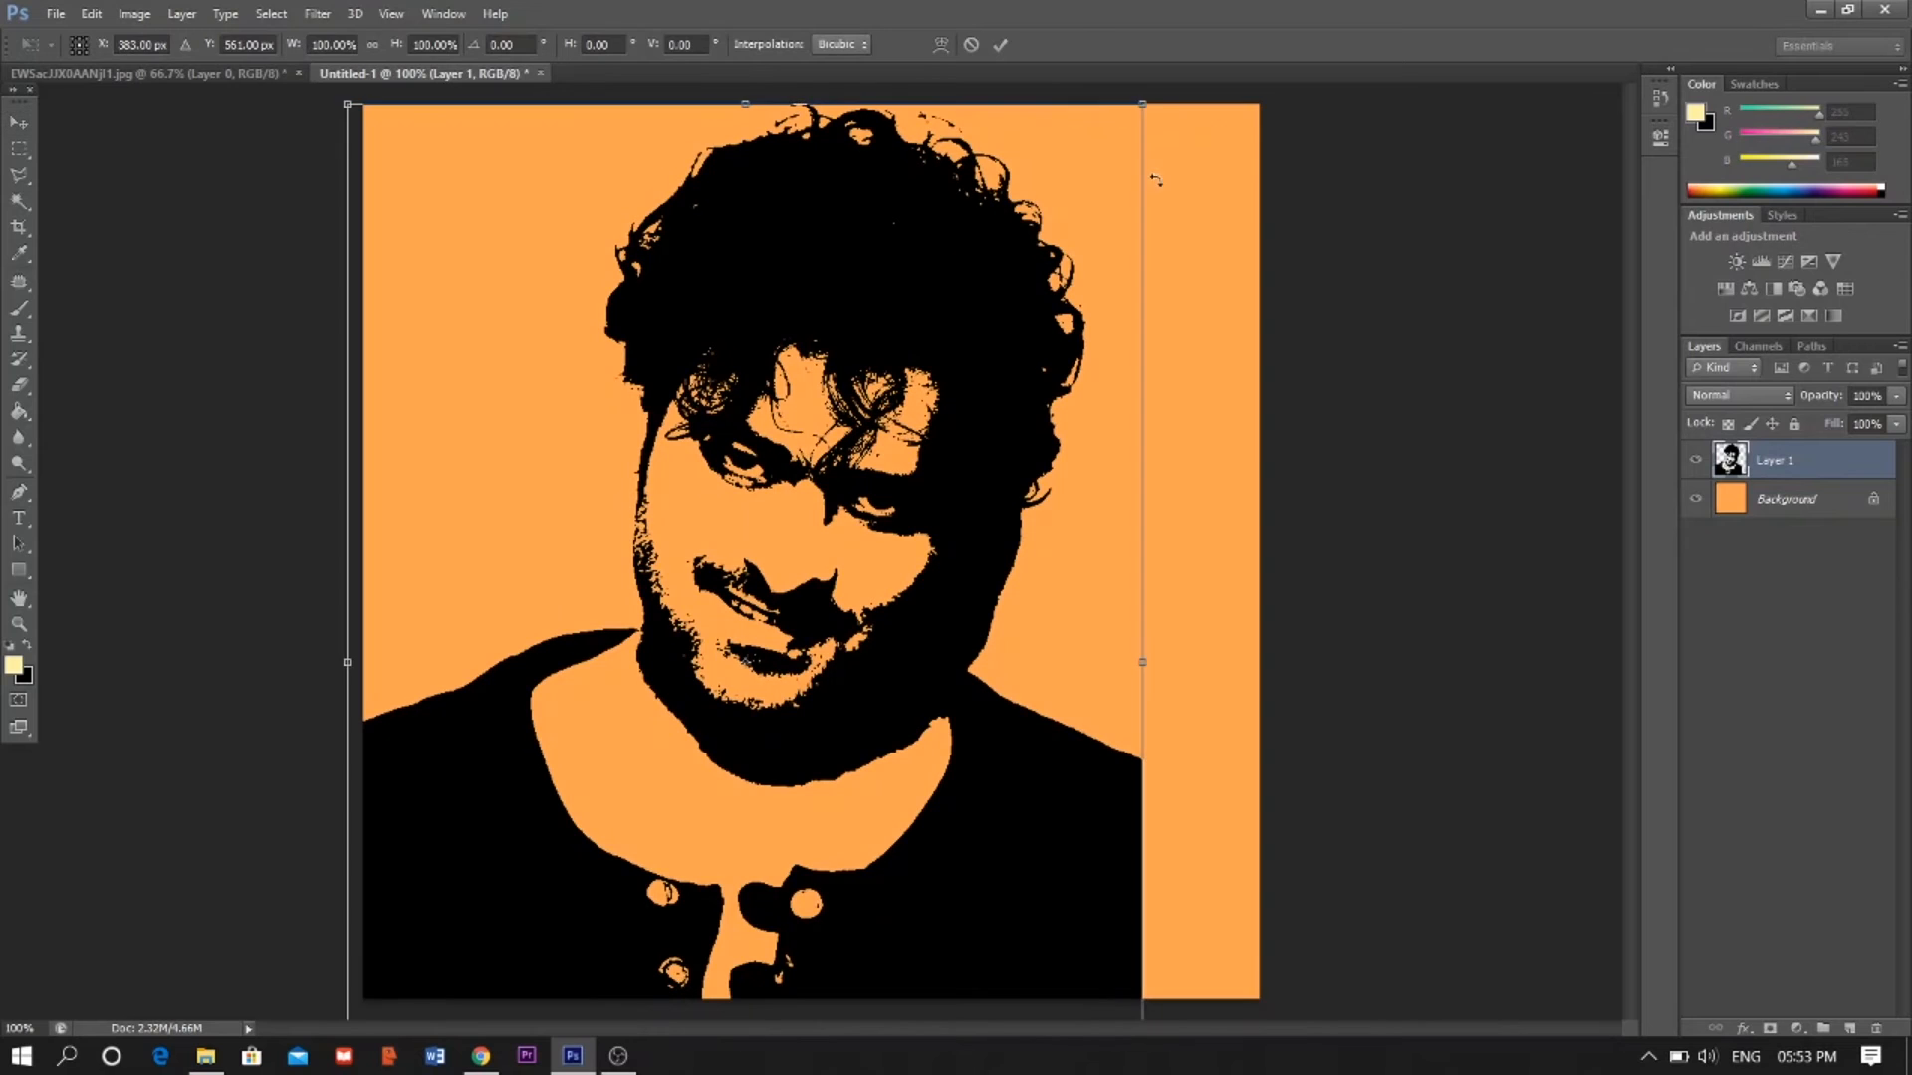
drag(1142, 103, 956, 503)
drag(769, 612, 930, 256)
drag(979, 417, 1008, 418)
drag(1079, 863, 1070, 849)
key(Return)
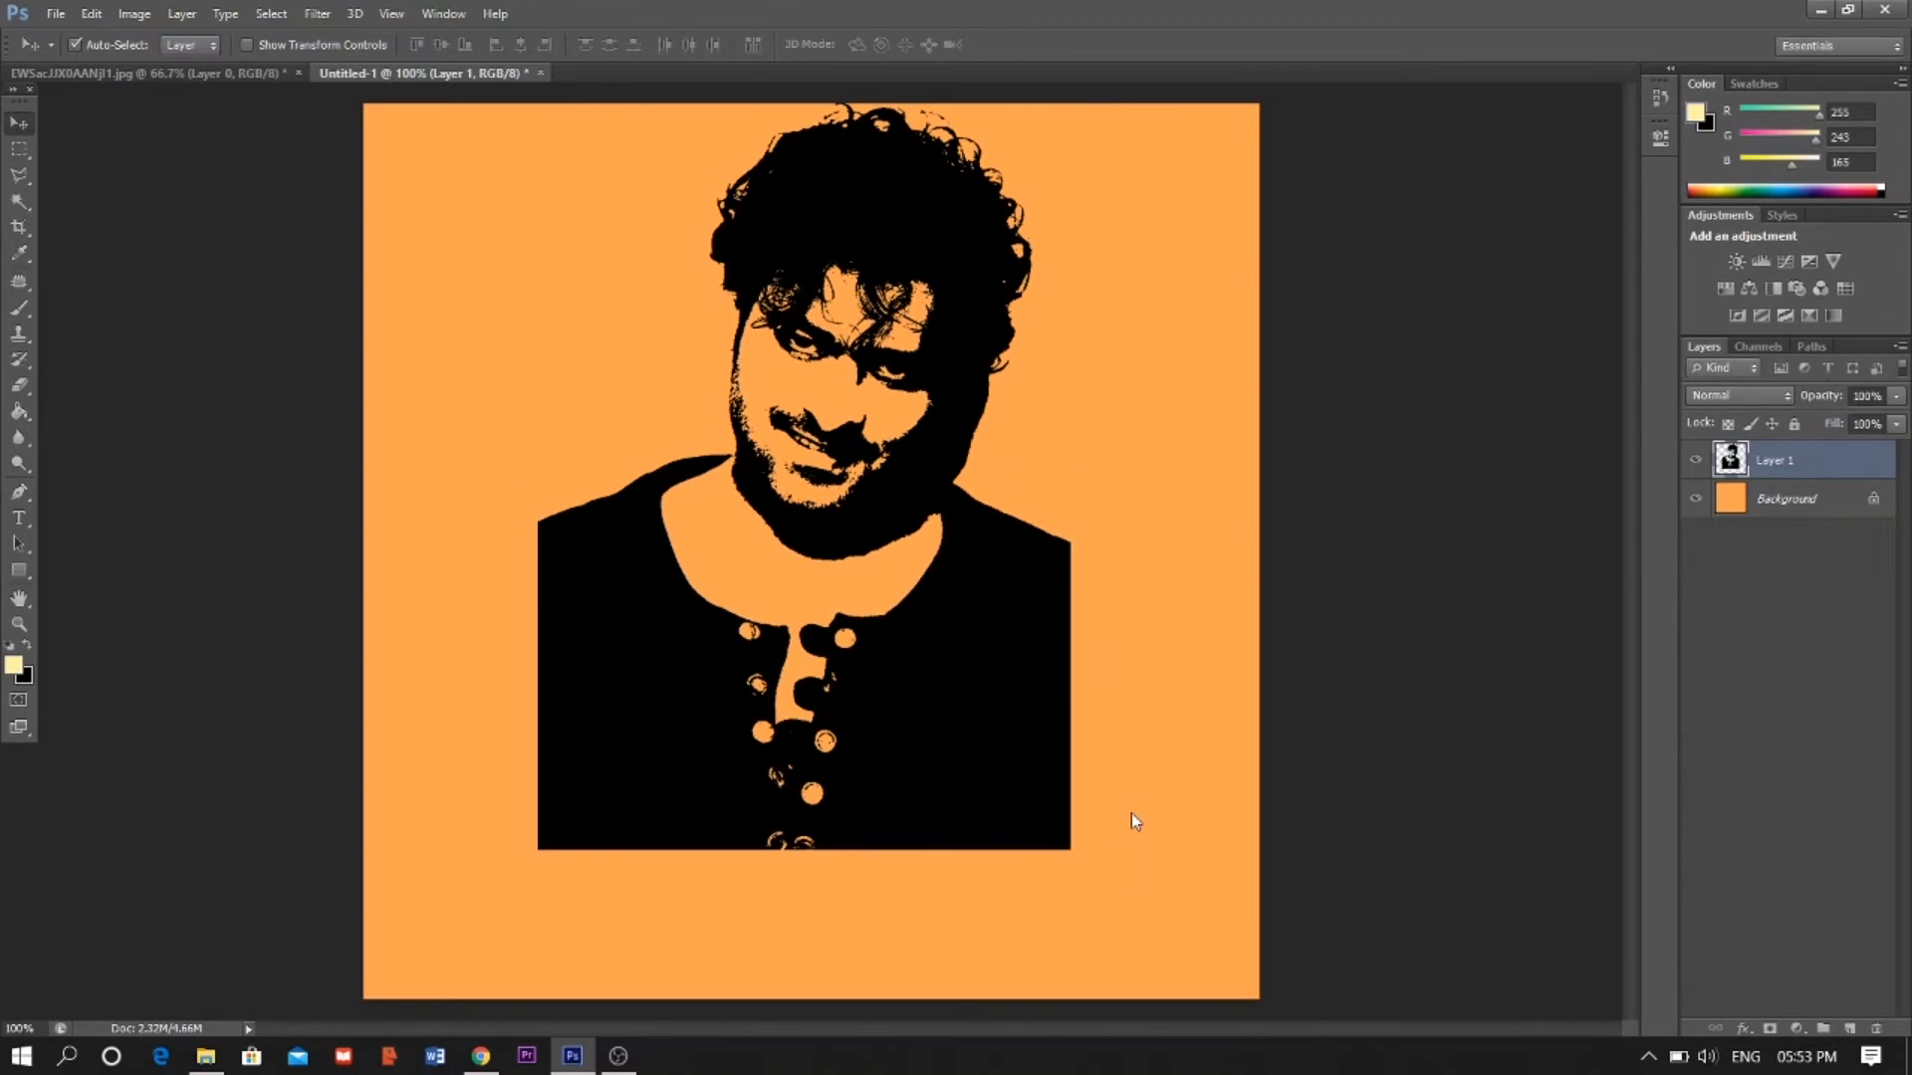
- Draw a rectangular selection over a central column of the canvas and add a new layer
click(20, 150)
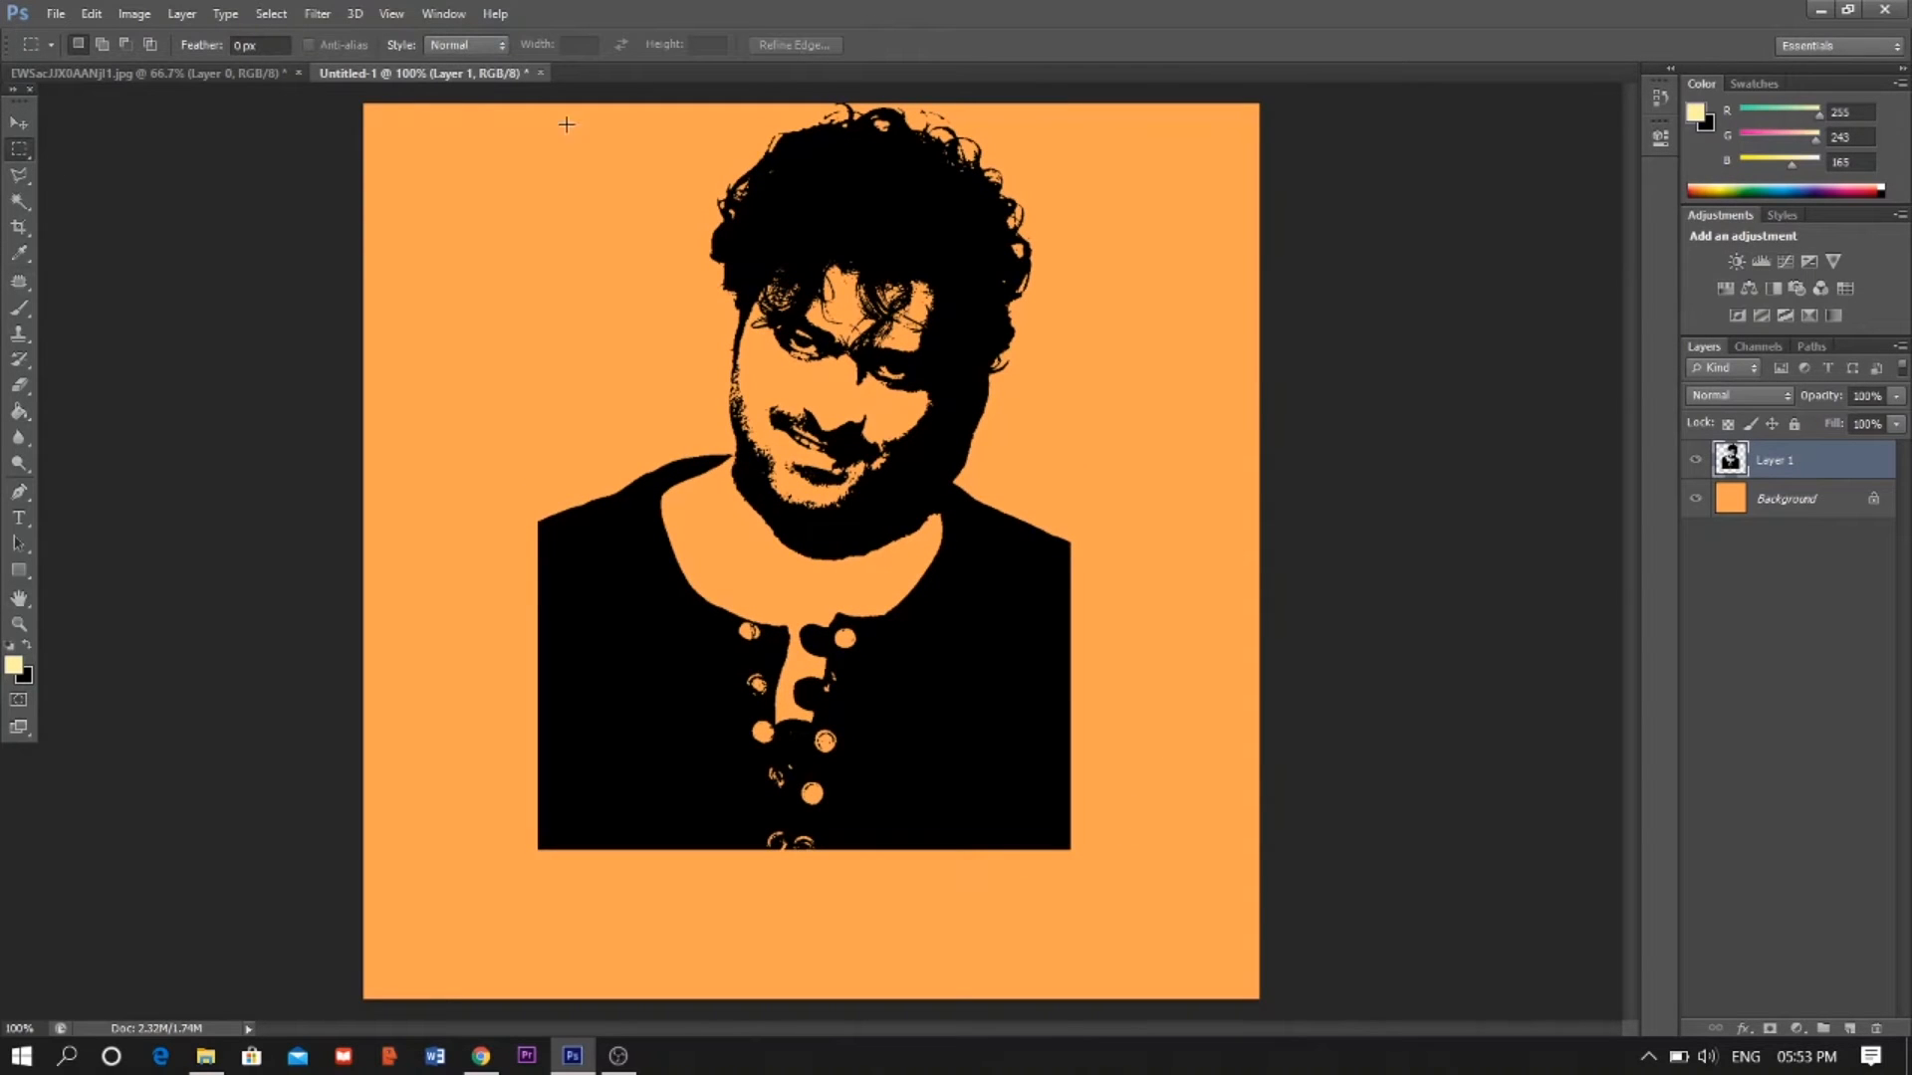
drag(526, 104, 1076, 997)
click(1850, 1030)
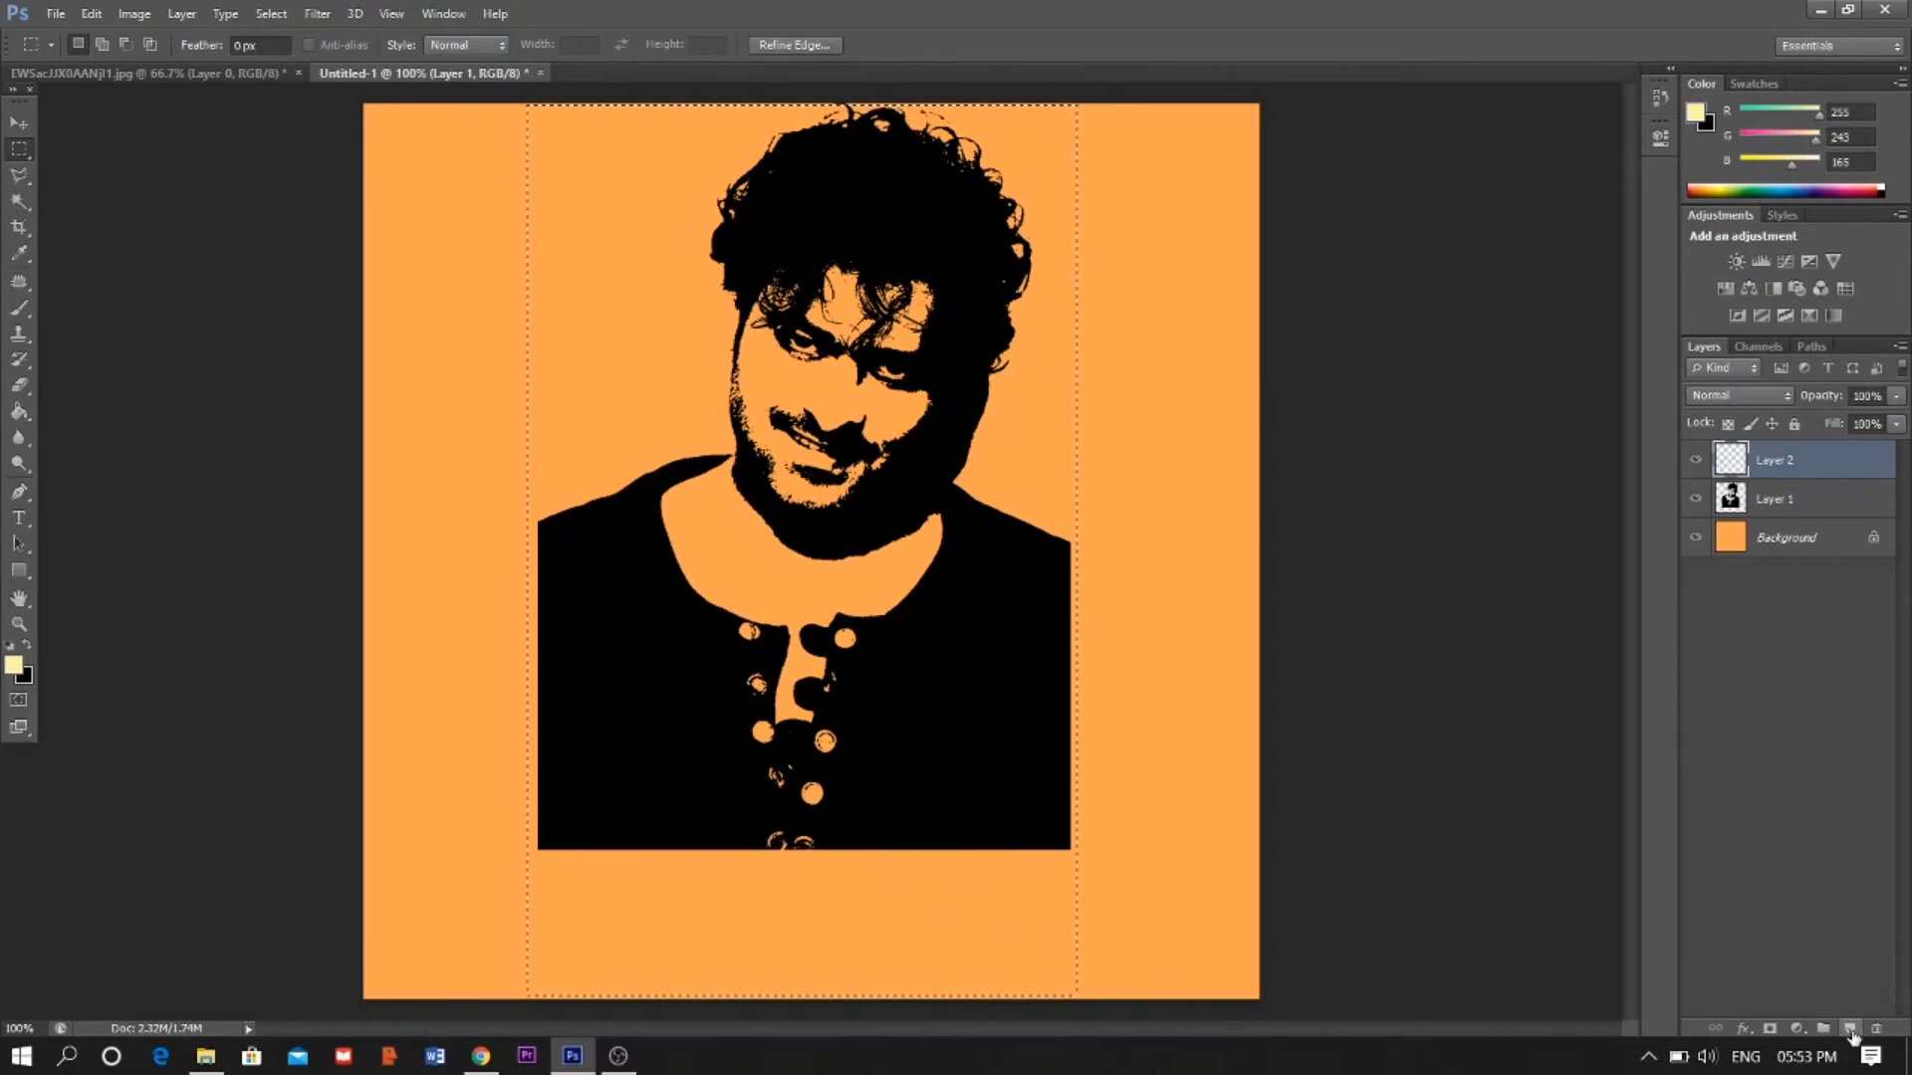
- Fill the selection on the new layer with pale yellow (255, 243, 164) and deselect
click(13, 665)
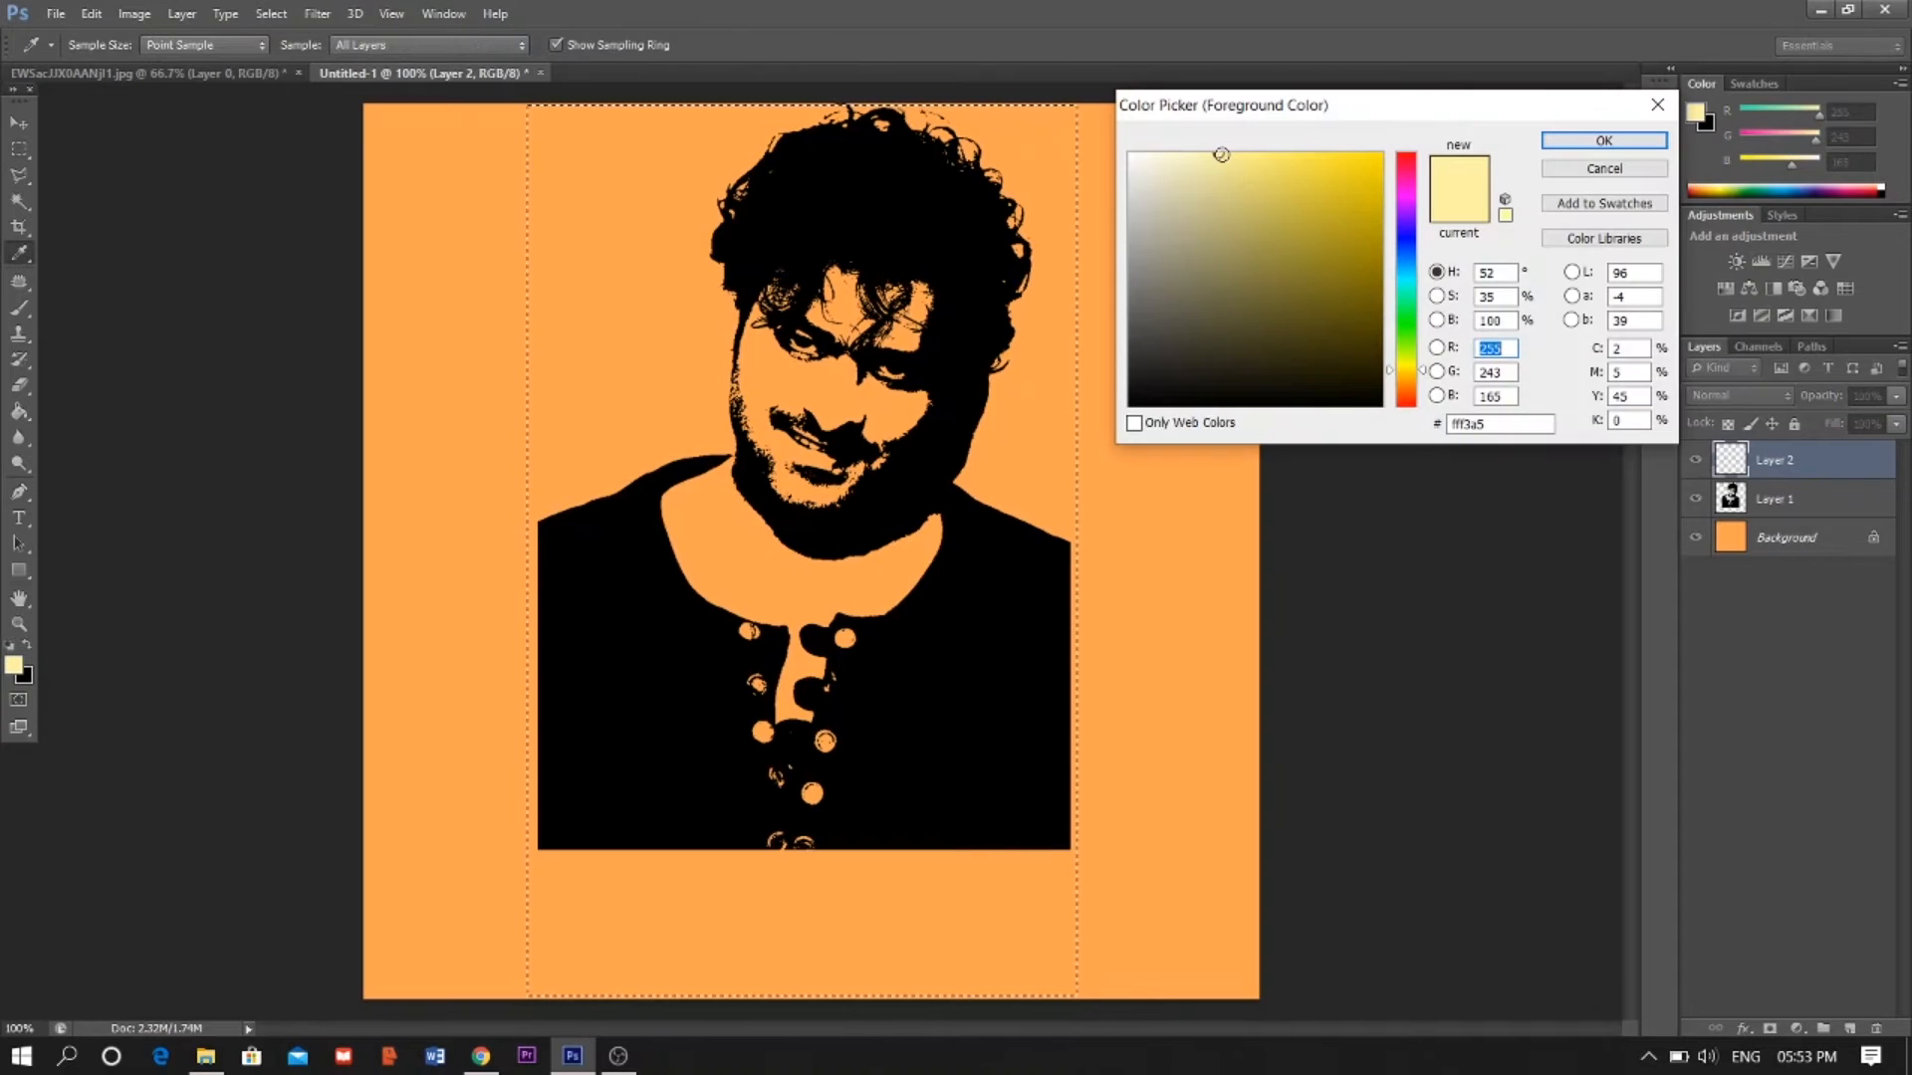
click(1218, 155)
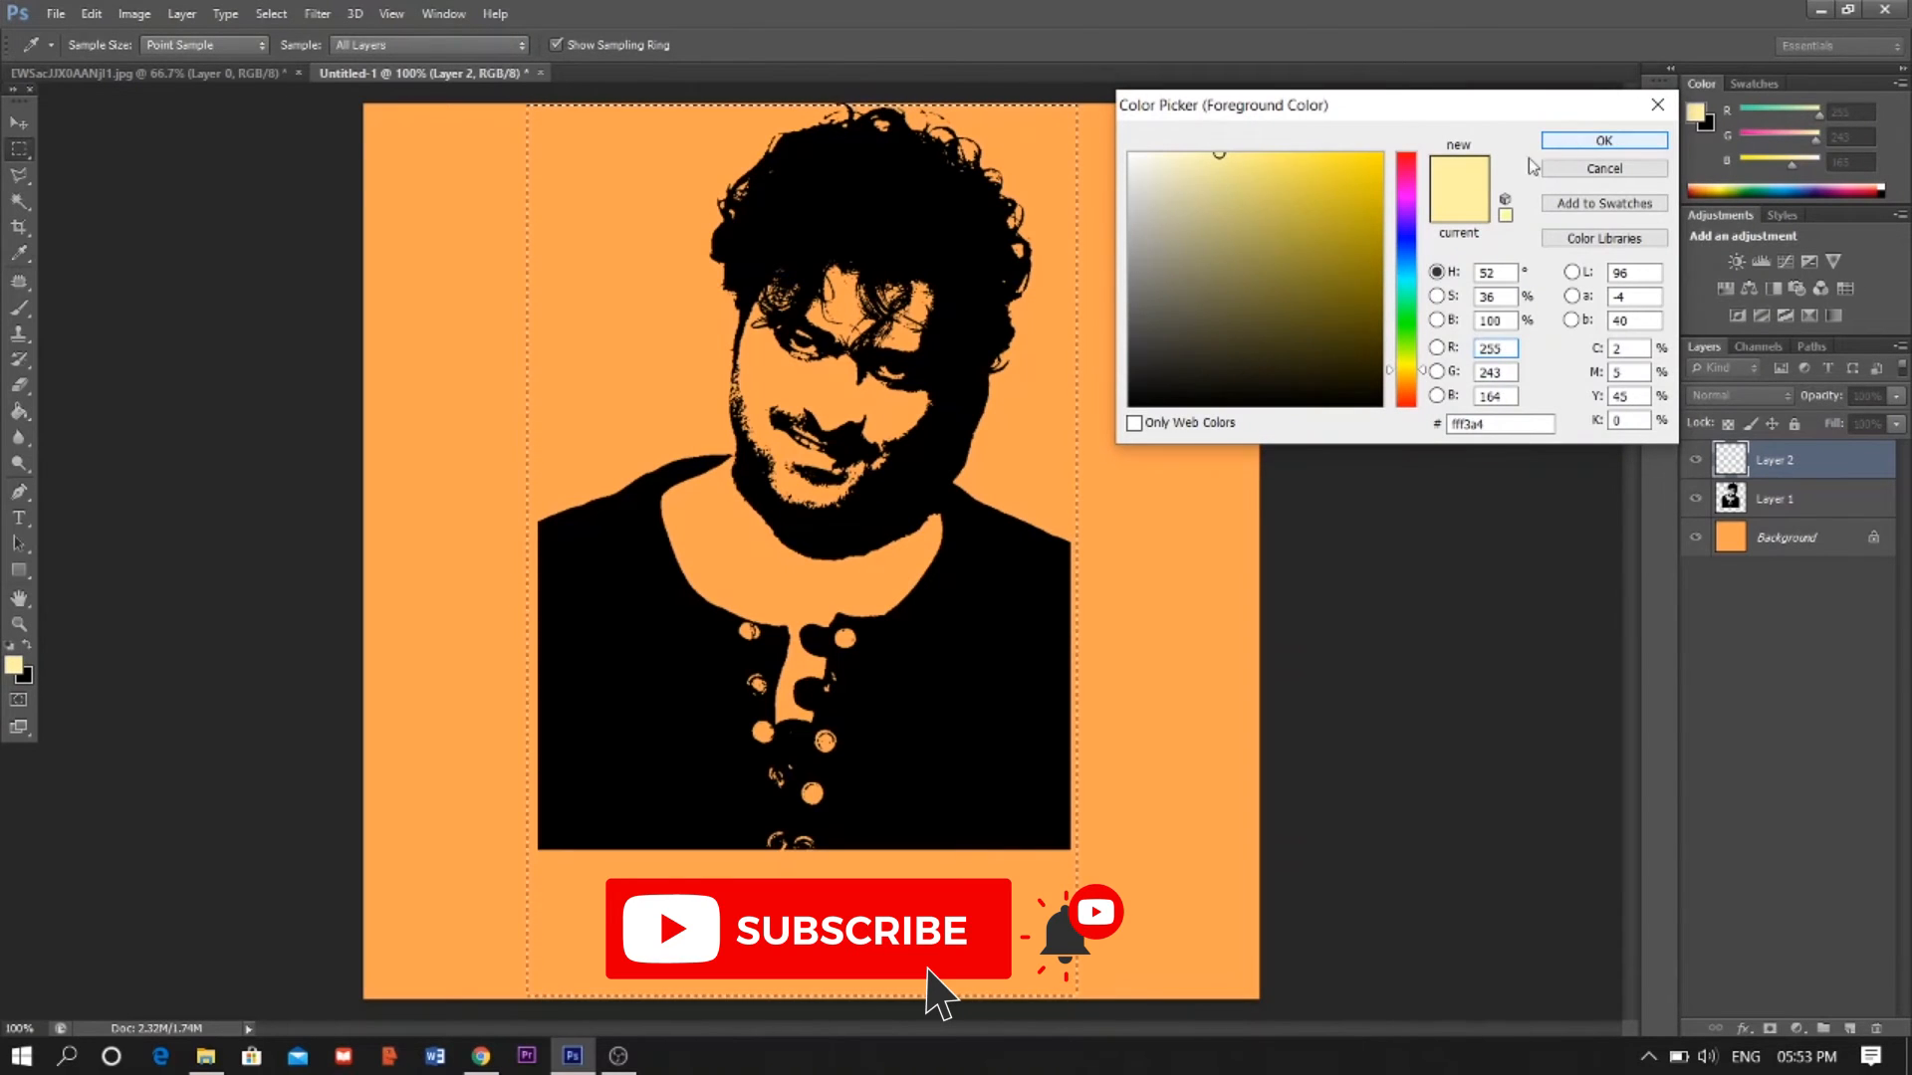
click(1604, 140)
click(18, 414)
click(564, 367)
click(17, 123)
key(ctrl+d)
- Move the yellow layer below the portrait and narrow it to match the portrait's width
drag(1782, 462, 1784, 520)
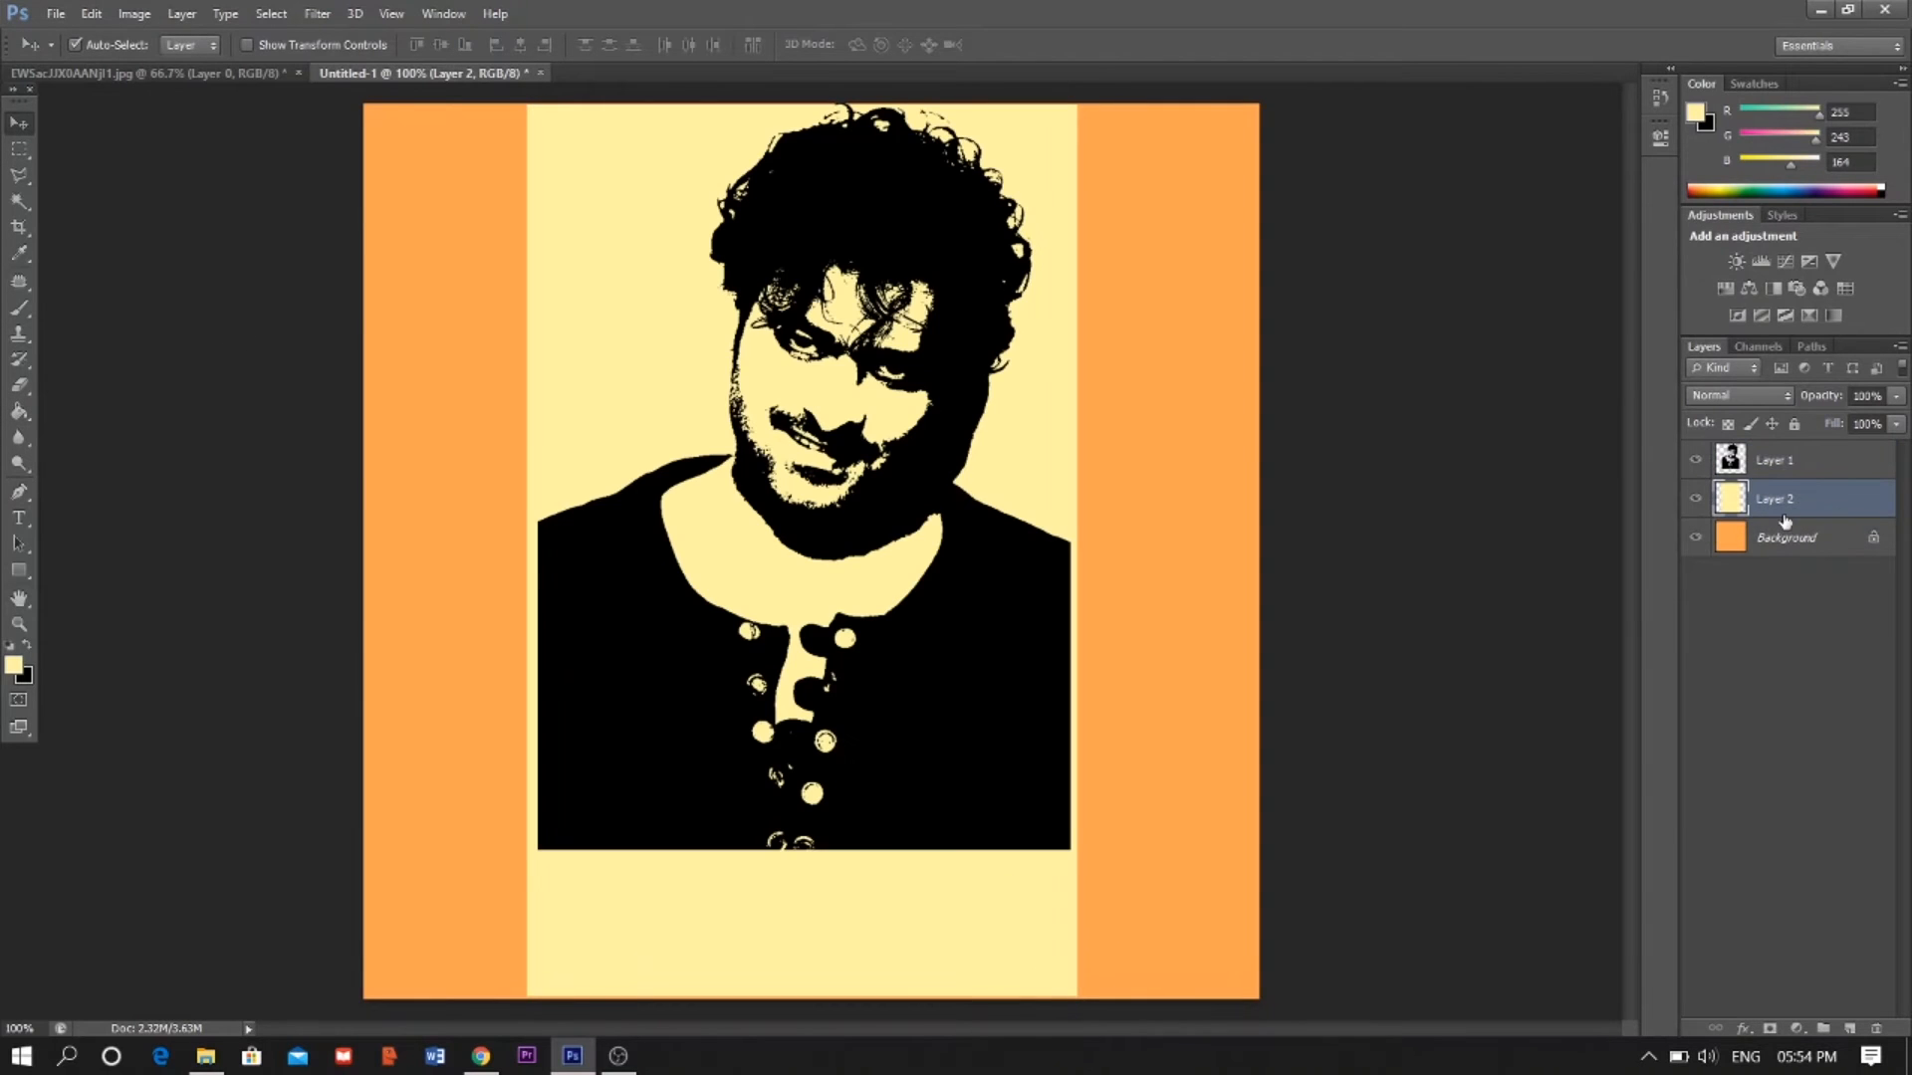
key(ctrl+t)
drag(528, 554, 539, 554)
drag(1077, 560, 1071, 560)
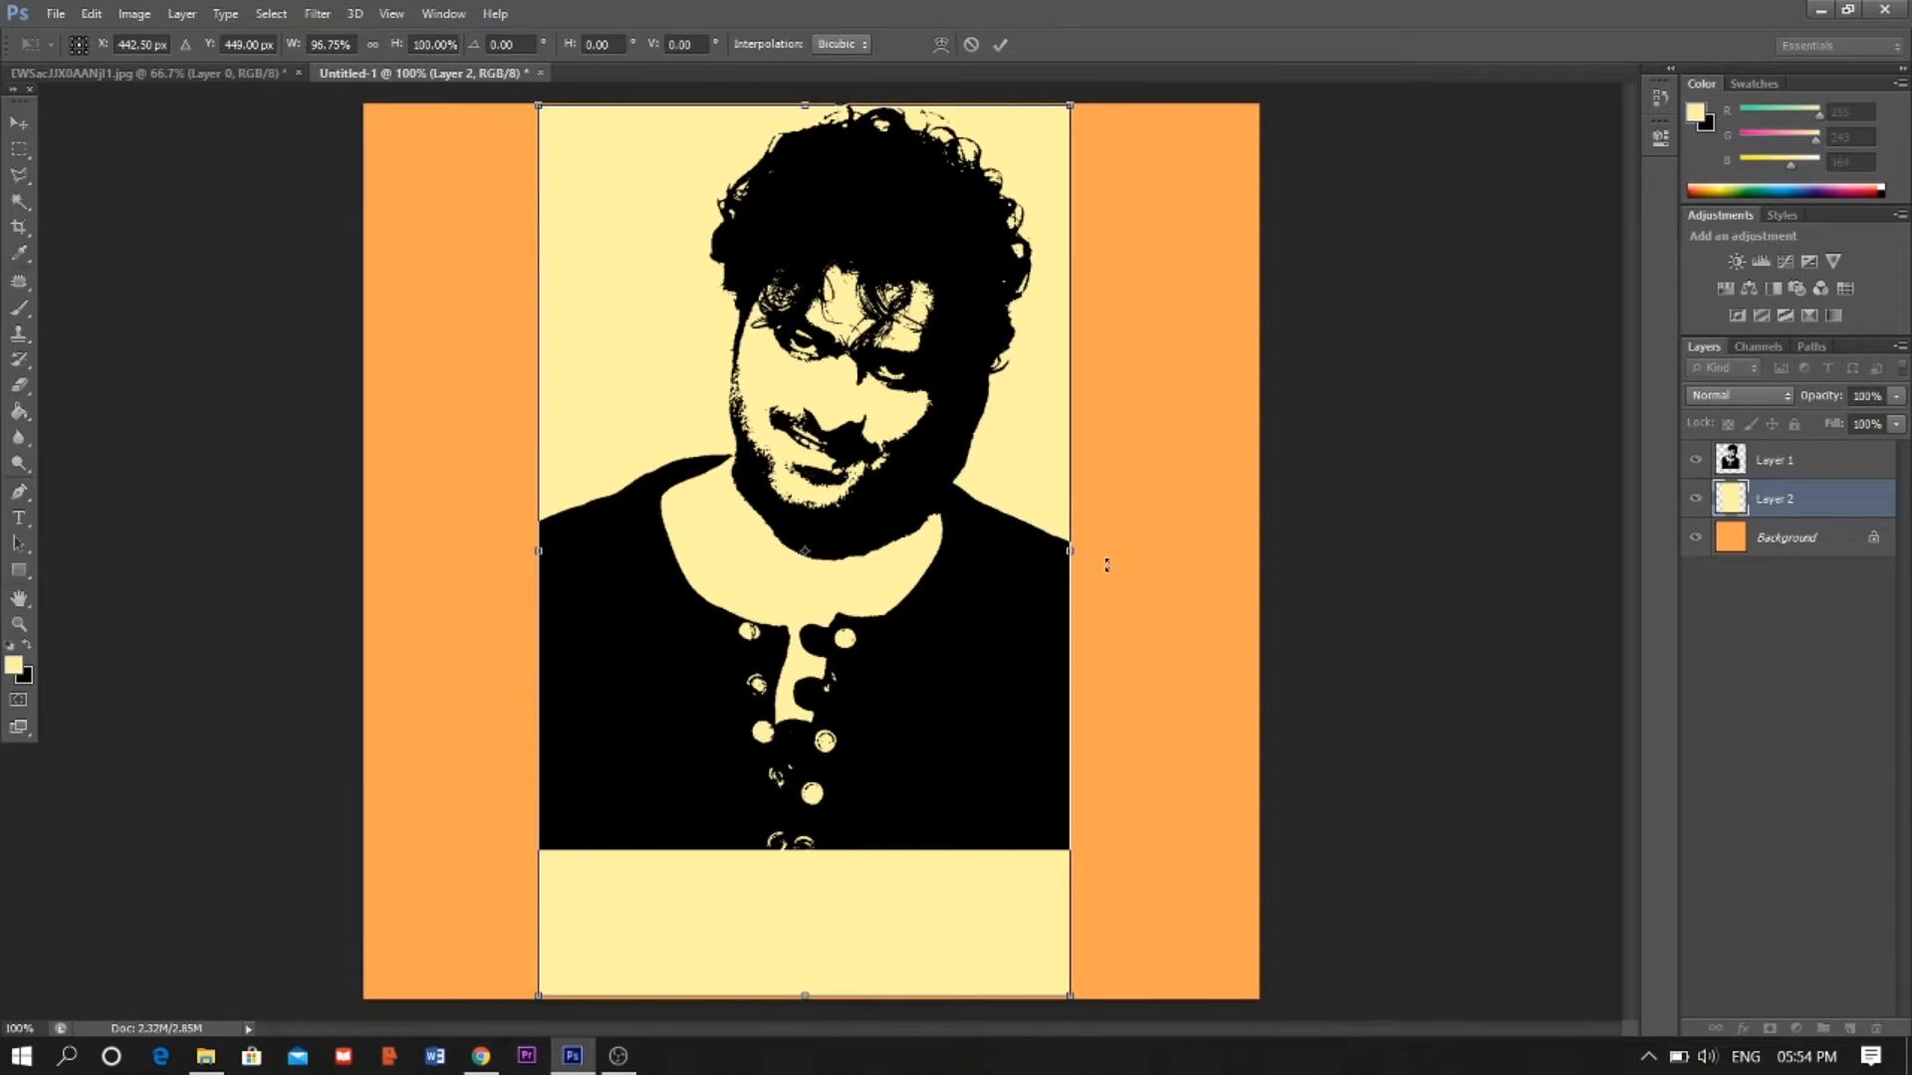
key(Return)
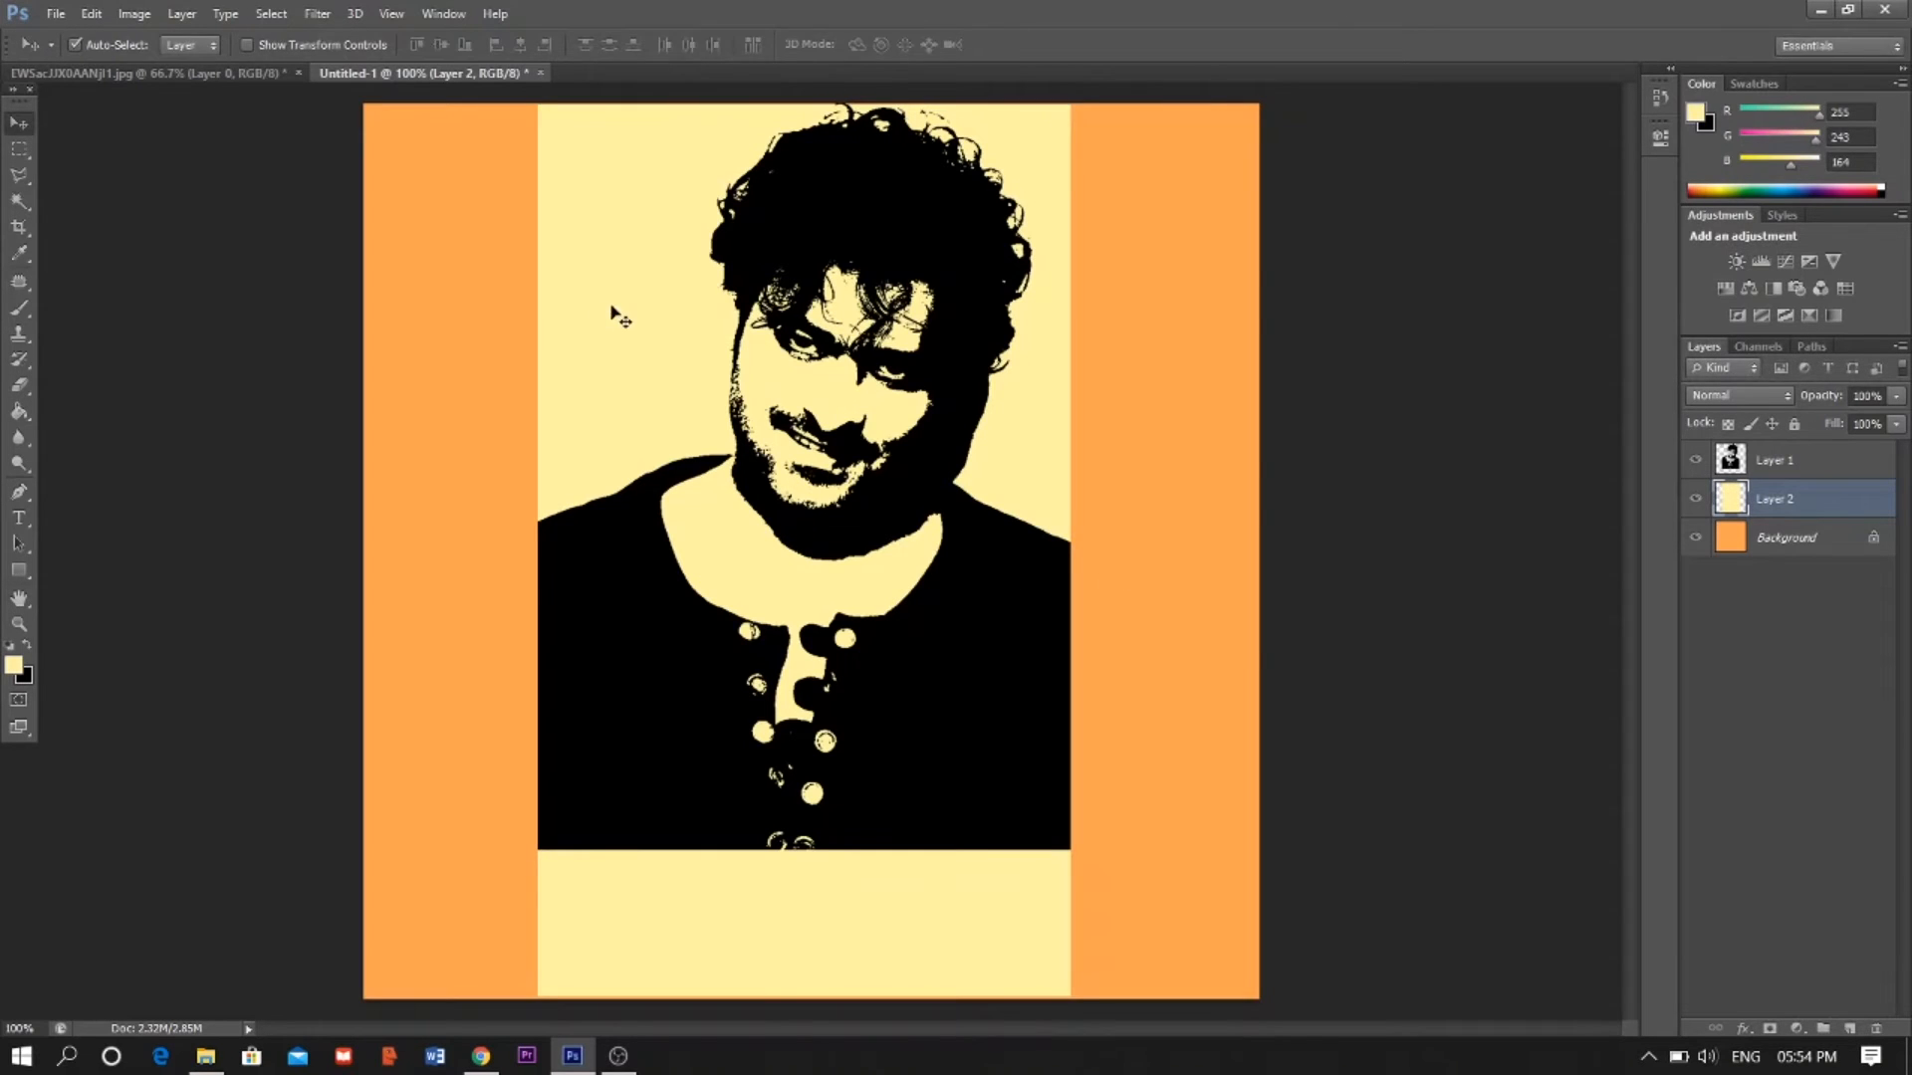
- Stretch the yellow panel vertically so it extends past the canvas top and bottom
key(ctrl+t)
drag(805, 104, 805, 91)
drag(804, 998, 821, 1017)
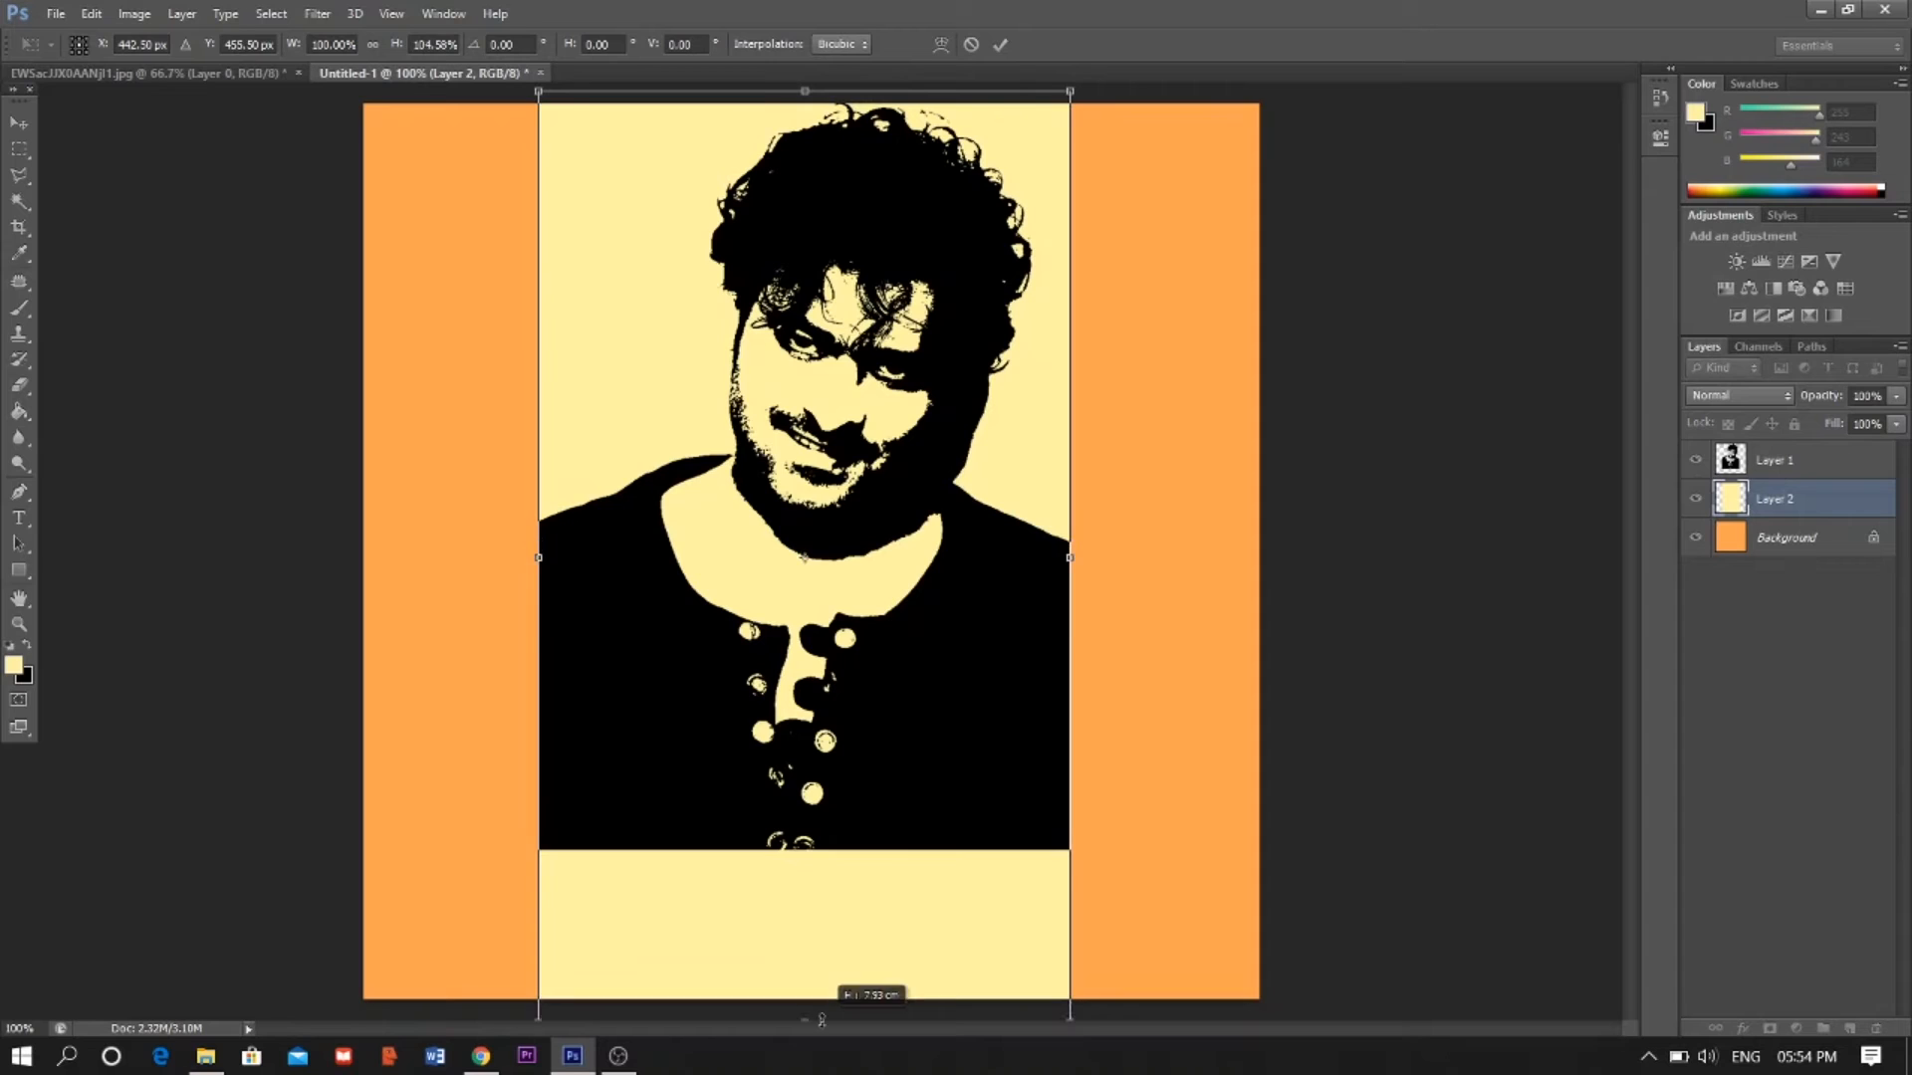
key(Return)
- Add the text "YOUNG REBEL STAR" below the portrait and scale it to span the yellow panel's width
click(21, 524)
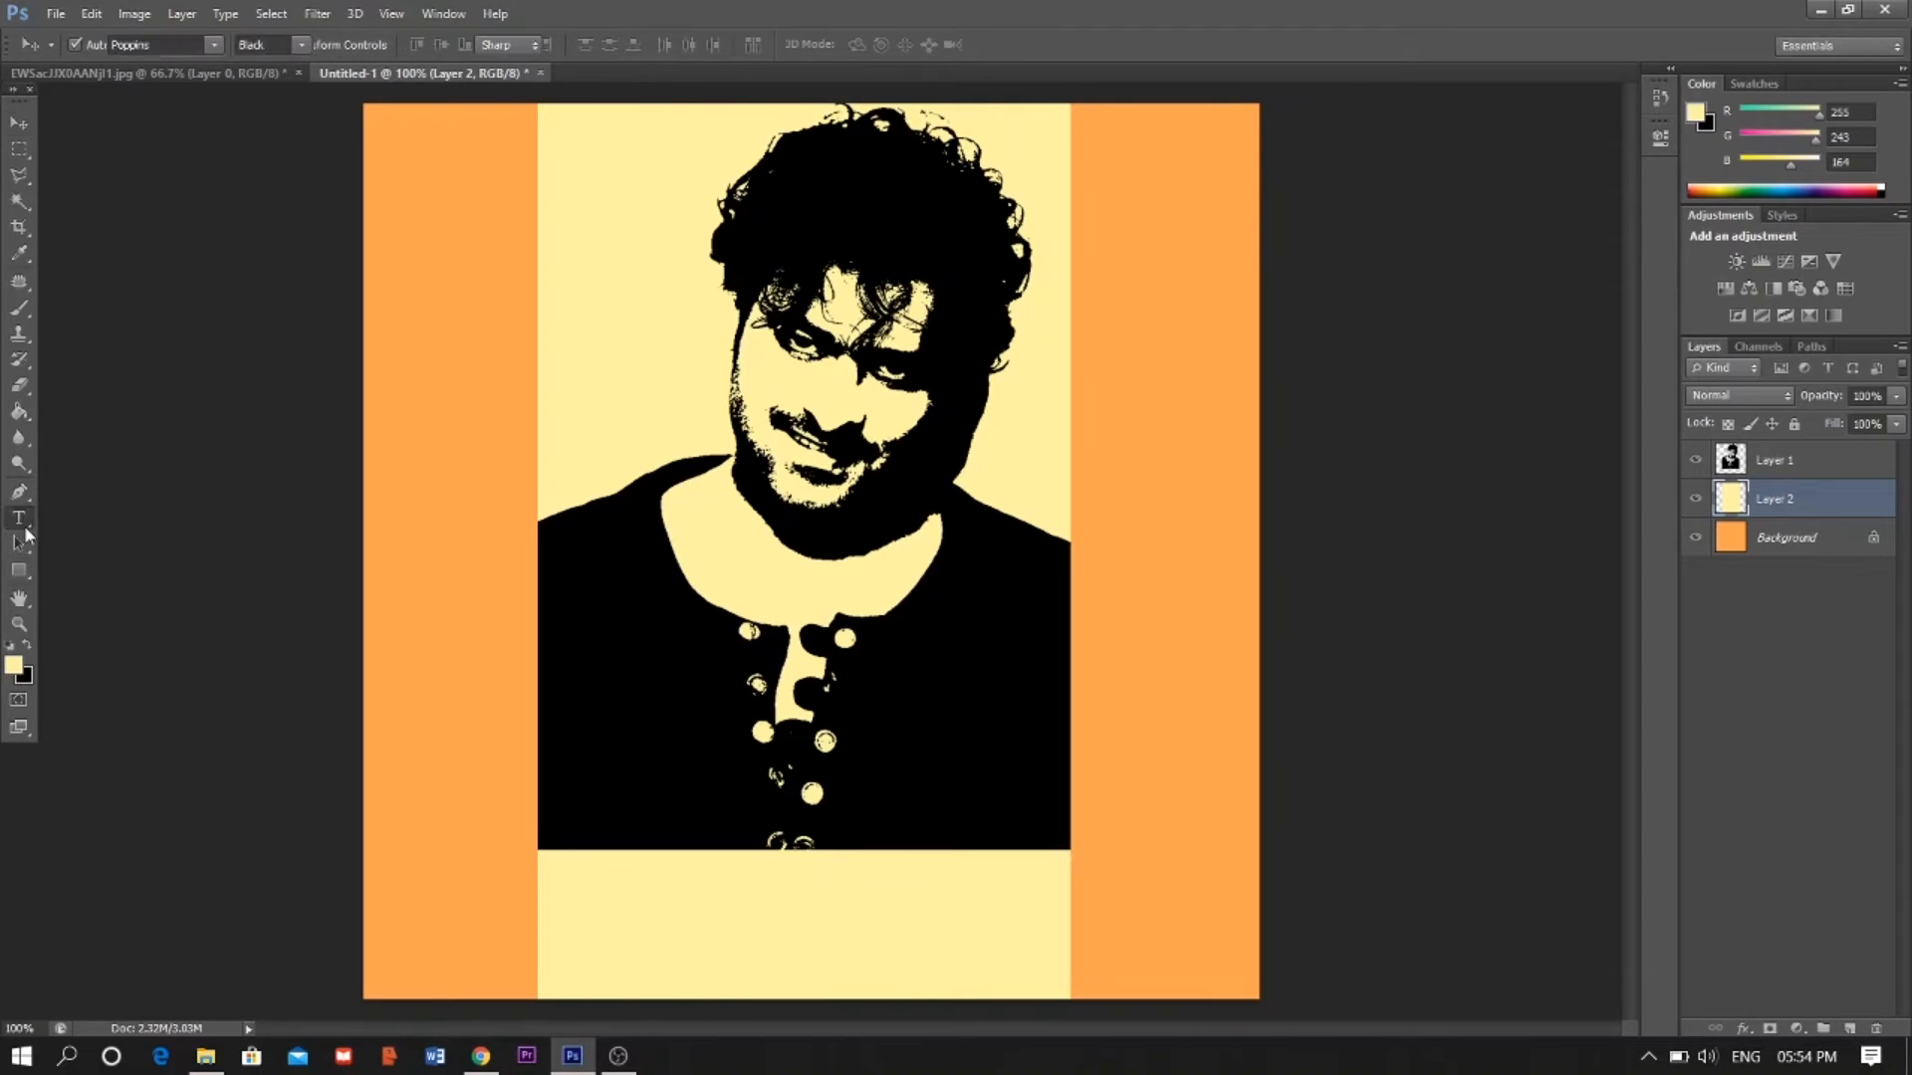
click(569, 883)
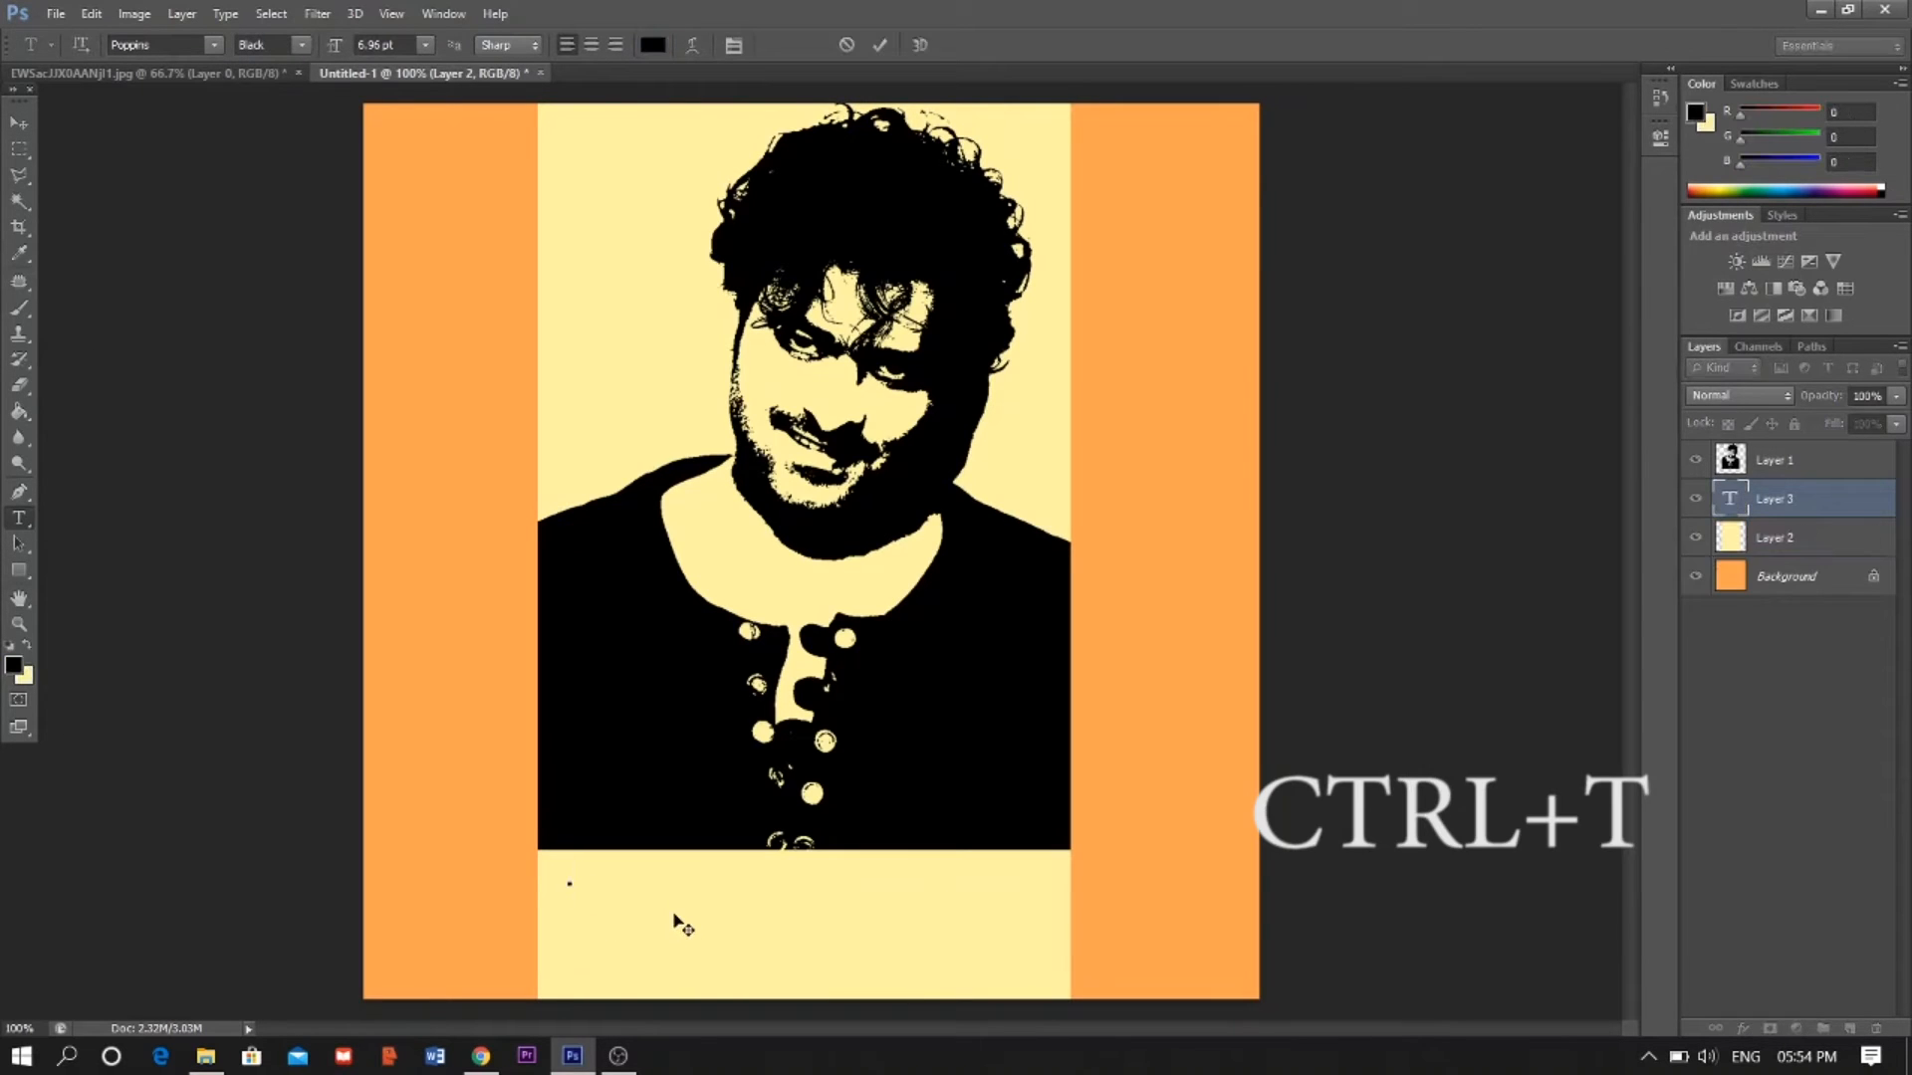
text(YOUNG REBEL STAR)
key(ctrl+Return)
key(ctrl+t)
drag(853, 901, 1063, 933)
drag(570, 859, 544, 855)
key(Return)
- Duplicate the title text just below it and change the copy's text to "PRABHAS"
alt+drag(801, 889, 802, 949)
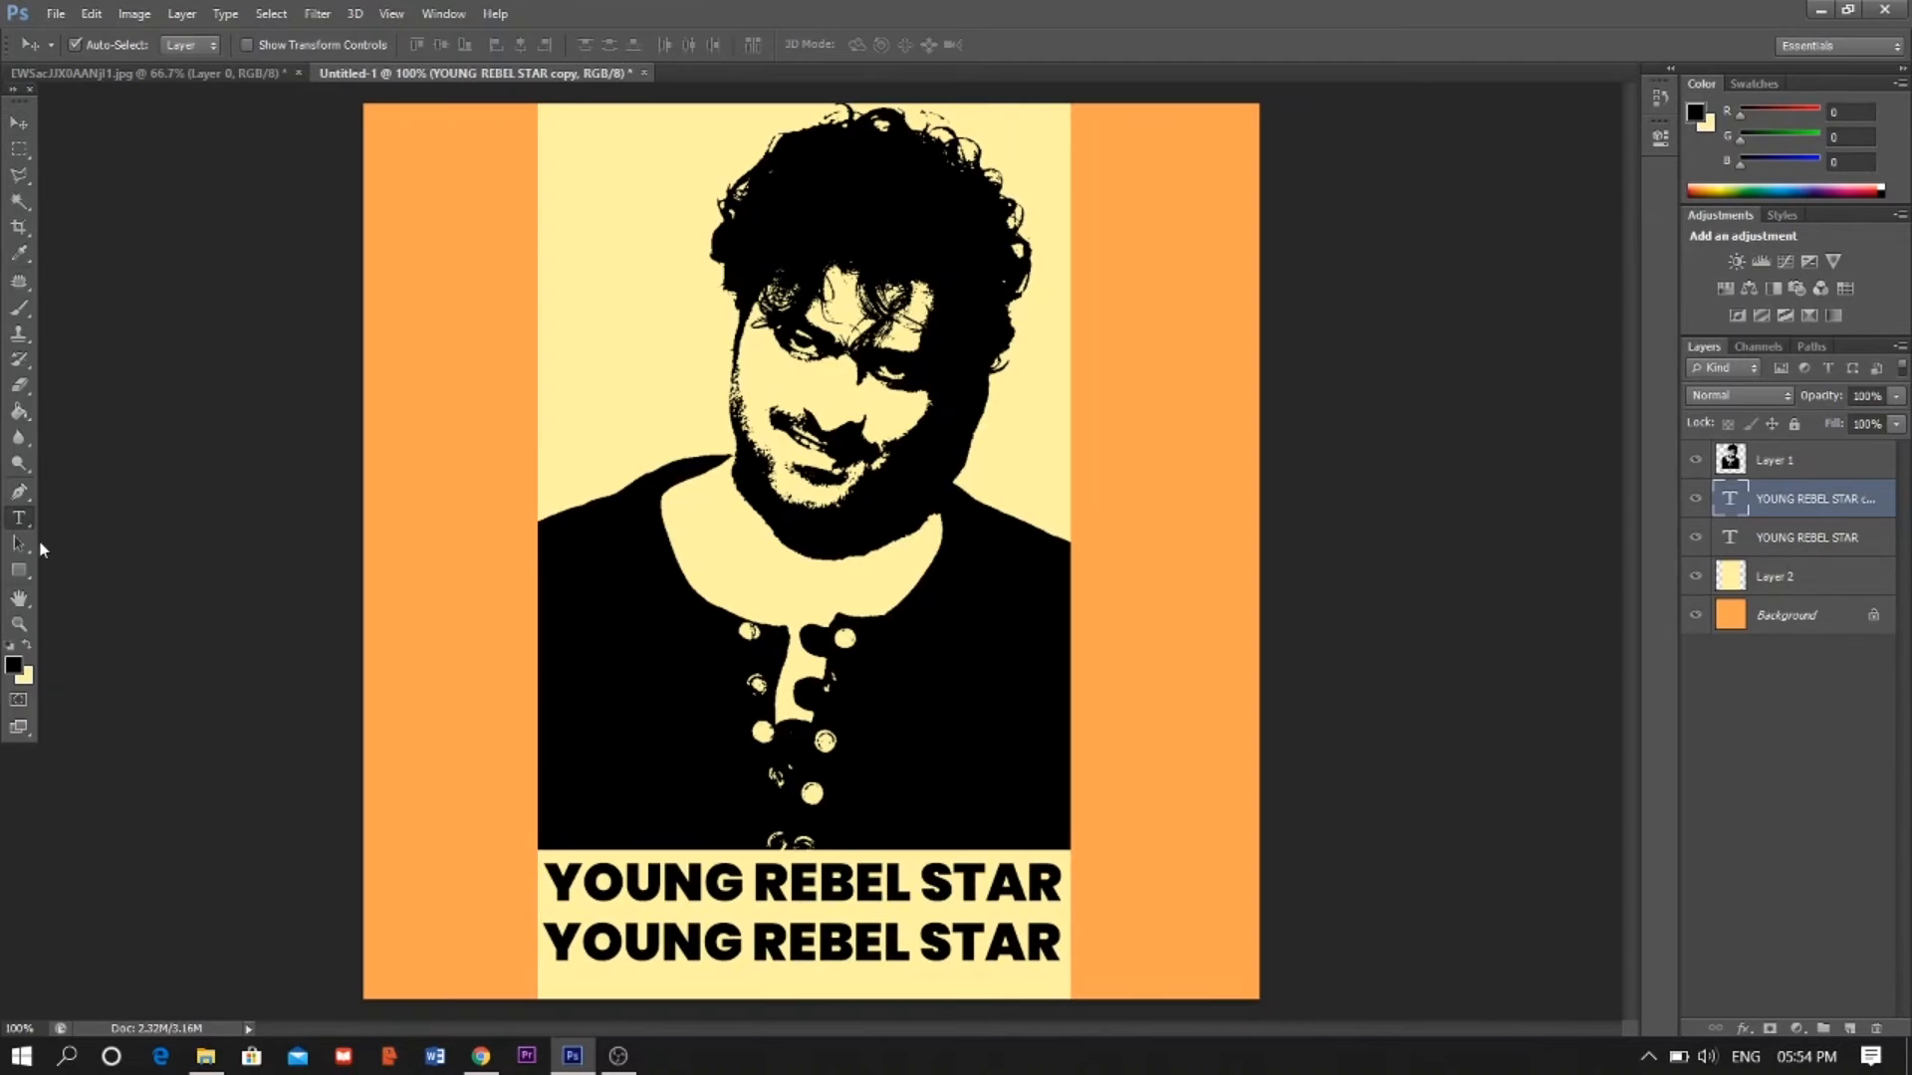
click(20, 519)
drag(1057, 941, 969, 942)
key(ctrl+a)
text(PRABHAS)
key(ctrl+Return)
- Scale the PRABHAS text up to fill the panel's width under the first line
key(ctrl+t)
drag(804, 993, 1030, 960)
shift+drag(540, 902, 534, 899)
shift+drag(1064, 900, 1071, 900)
key(Return)
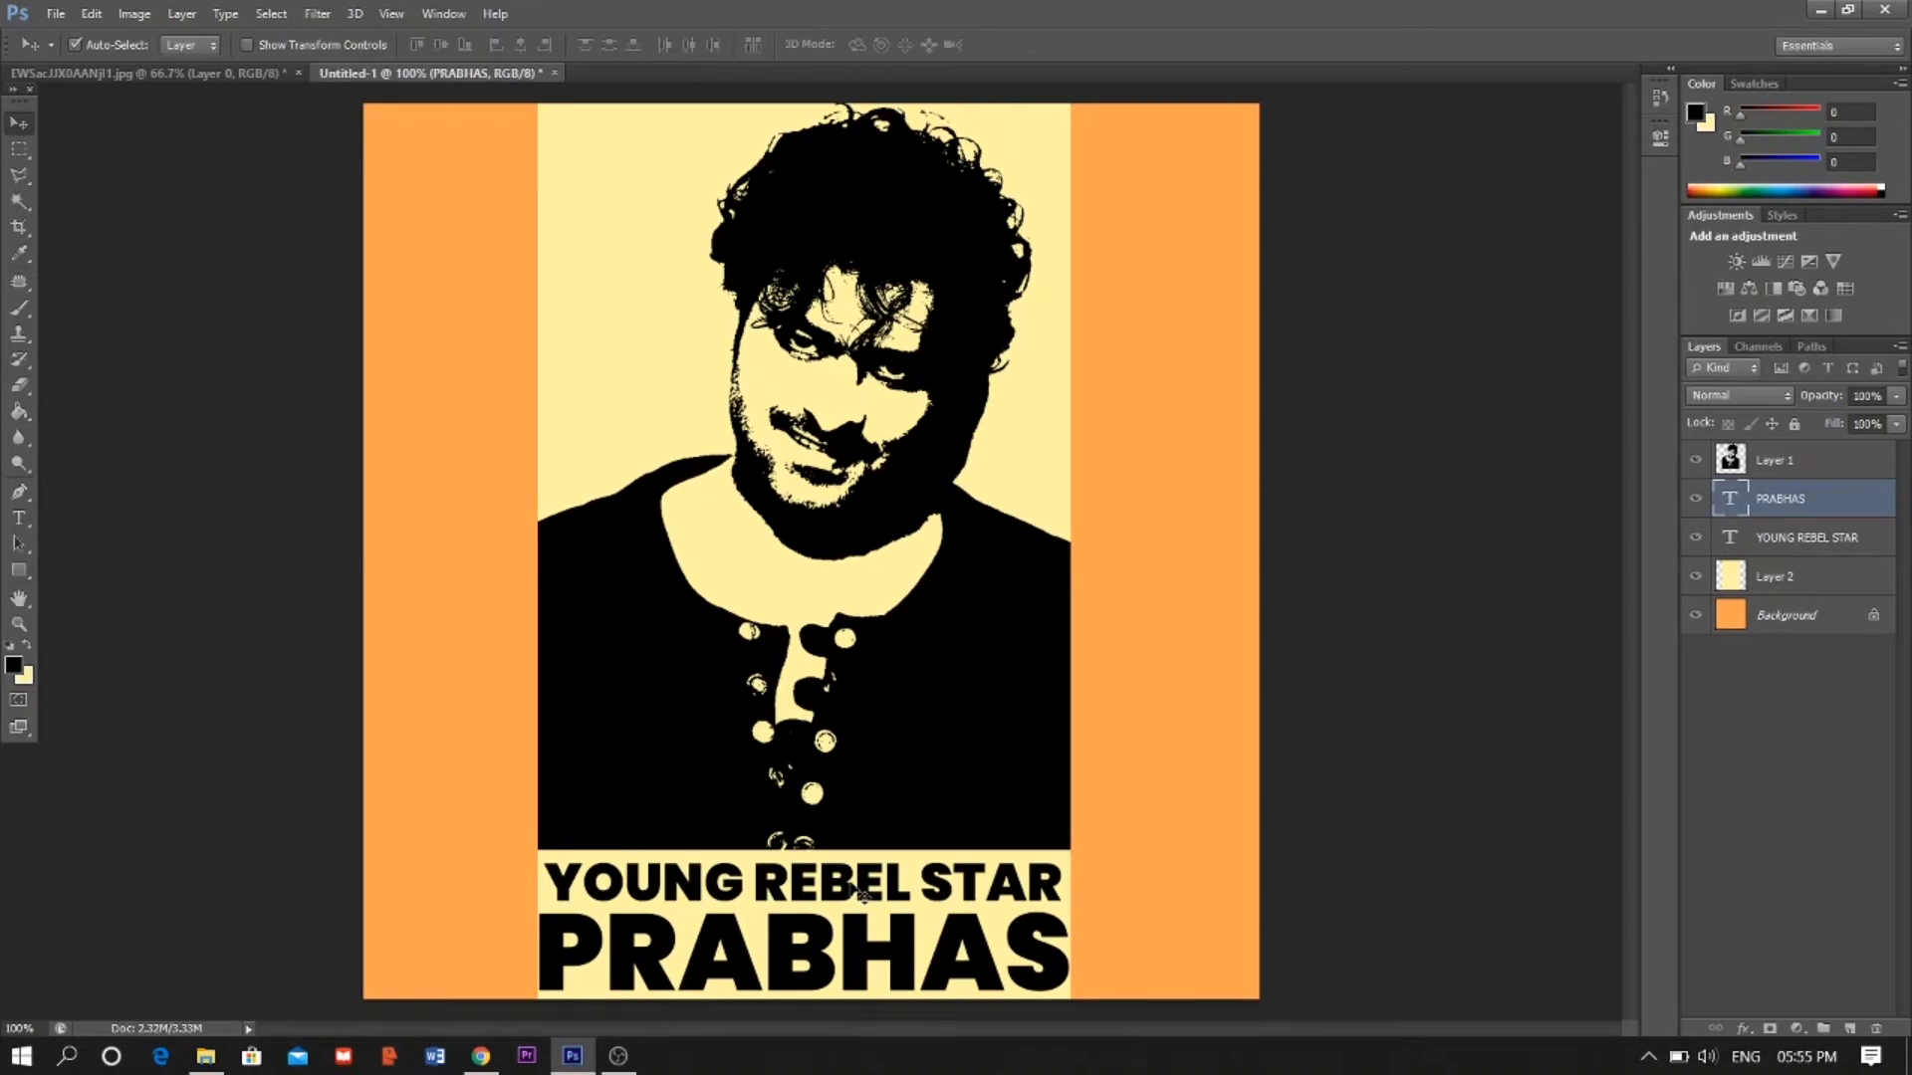
- Enlarge the YOUNG REBEL STAR line slightly so it reaches the panel's edge
click(861, 893)
key(ctrl+t)
mouse_move(1062, 860)
alt+shift+mouse_down()
mouse_move(1078, 853)
mouse_move(1065, 864)
alt+shift+mouse_up()
key(Return)
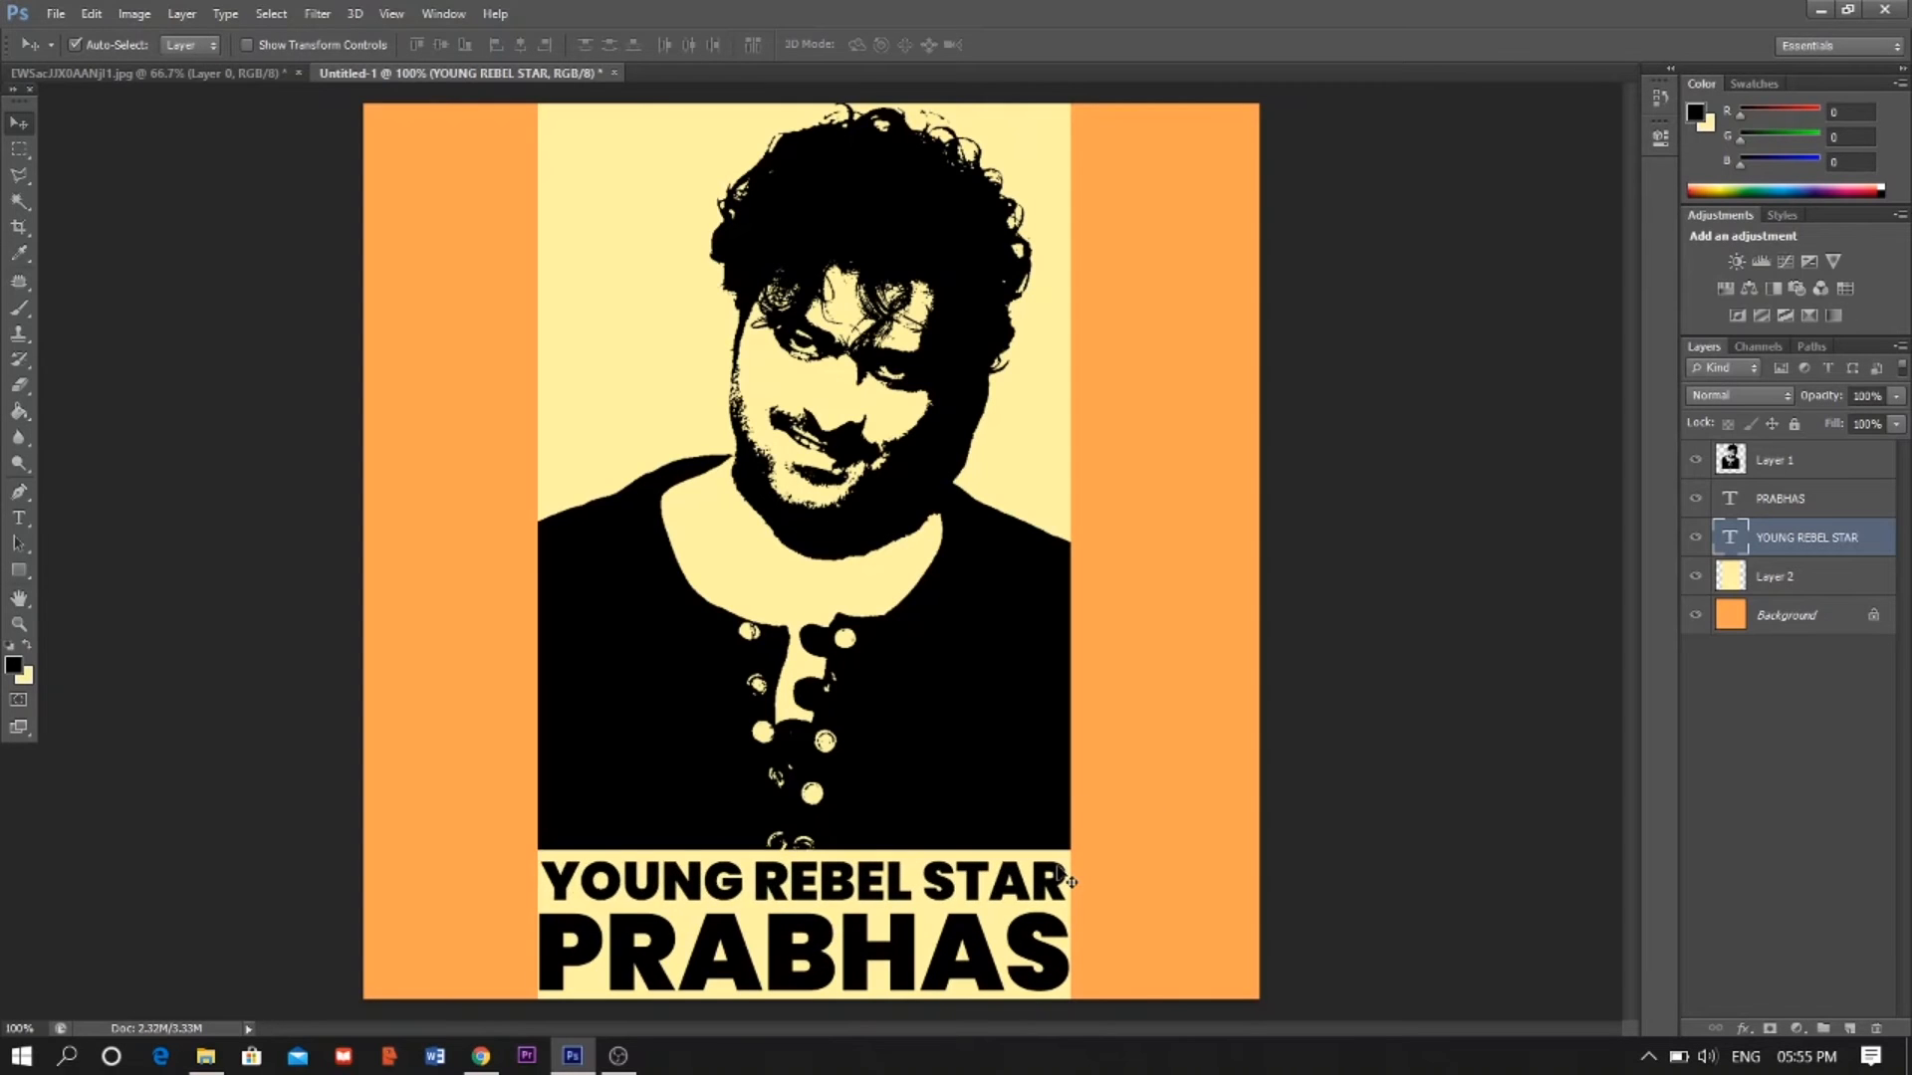
- Load the YOUNG REBEL STAR text as a selection, hide that layer, and cut its shape out of the yellow panel
click(1062, 976)
click(1770, 582)
click(1765, 550)
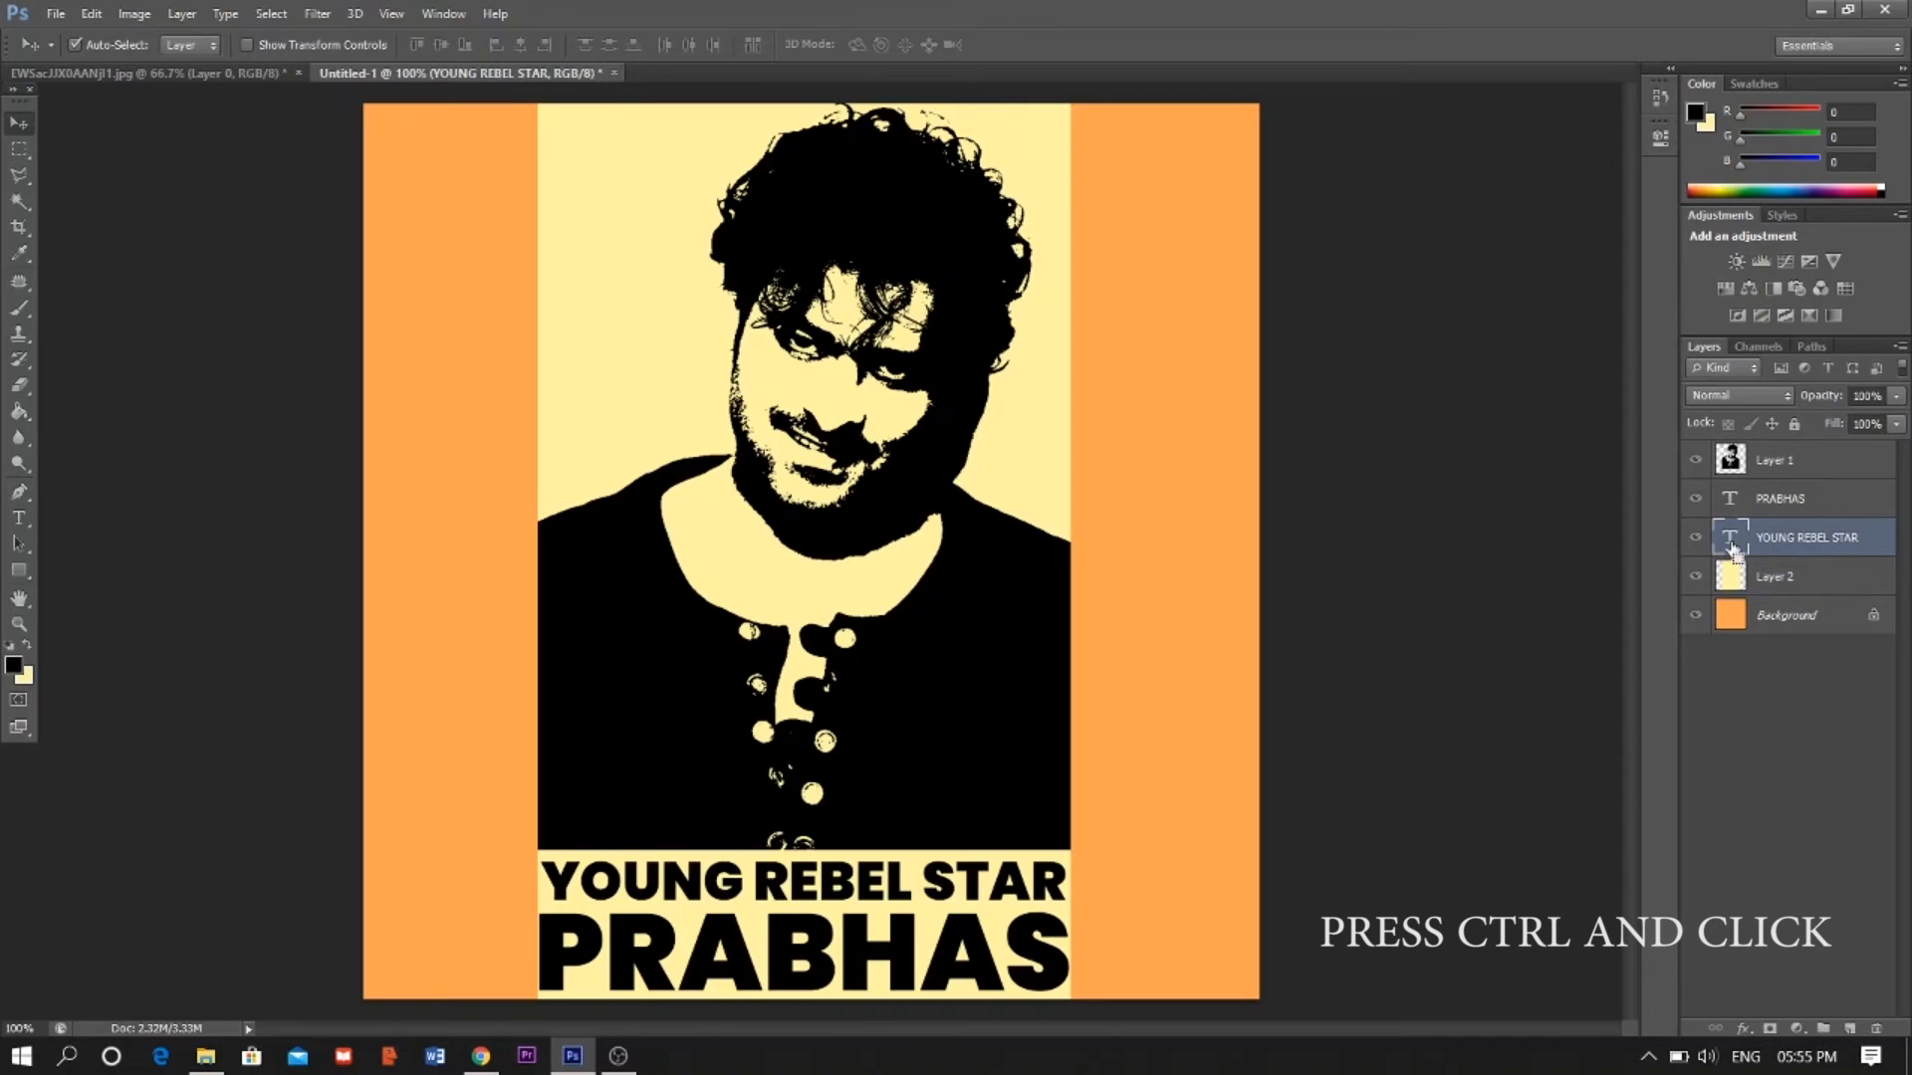
ctrl+click(1730, 539)
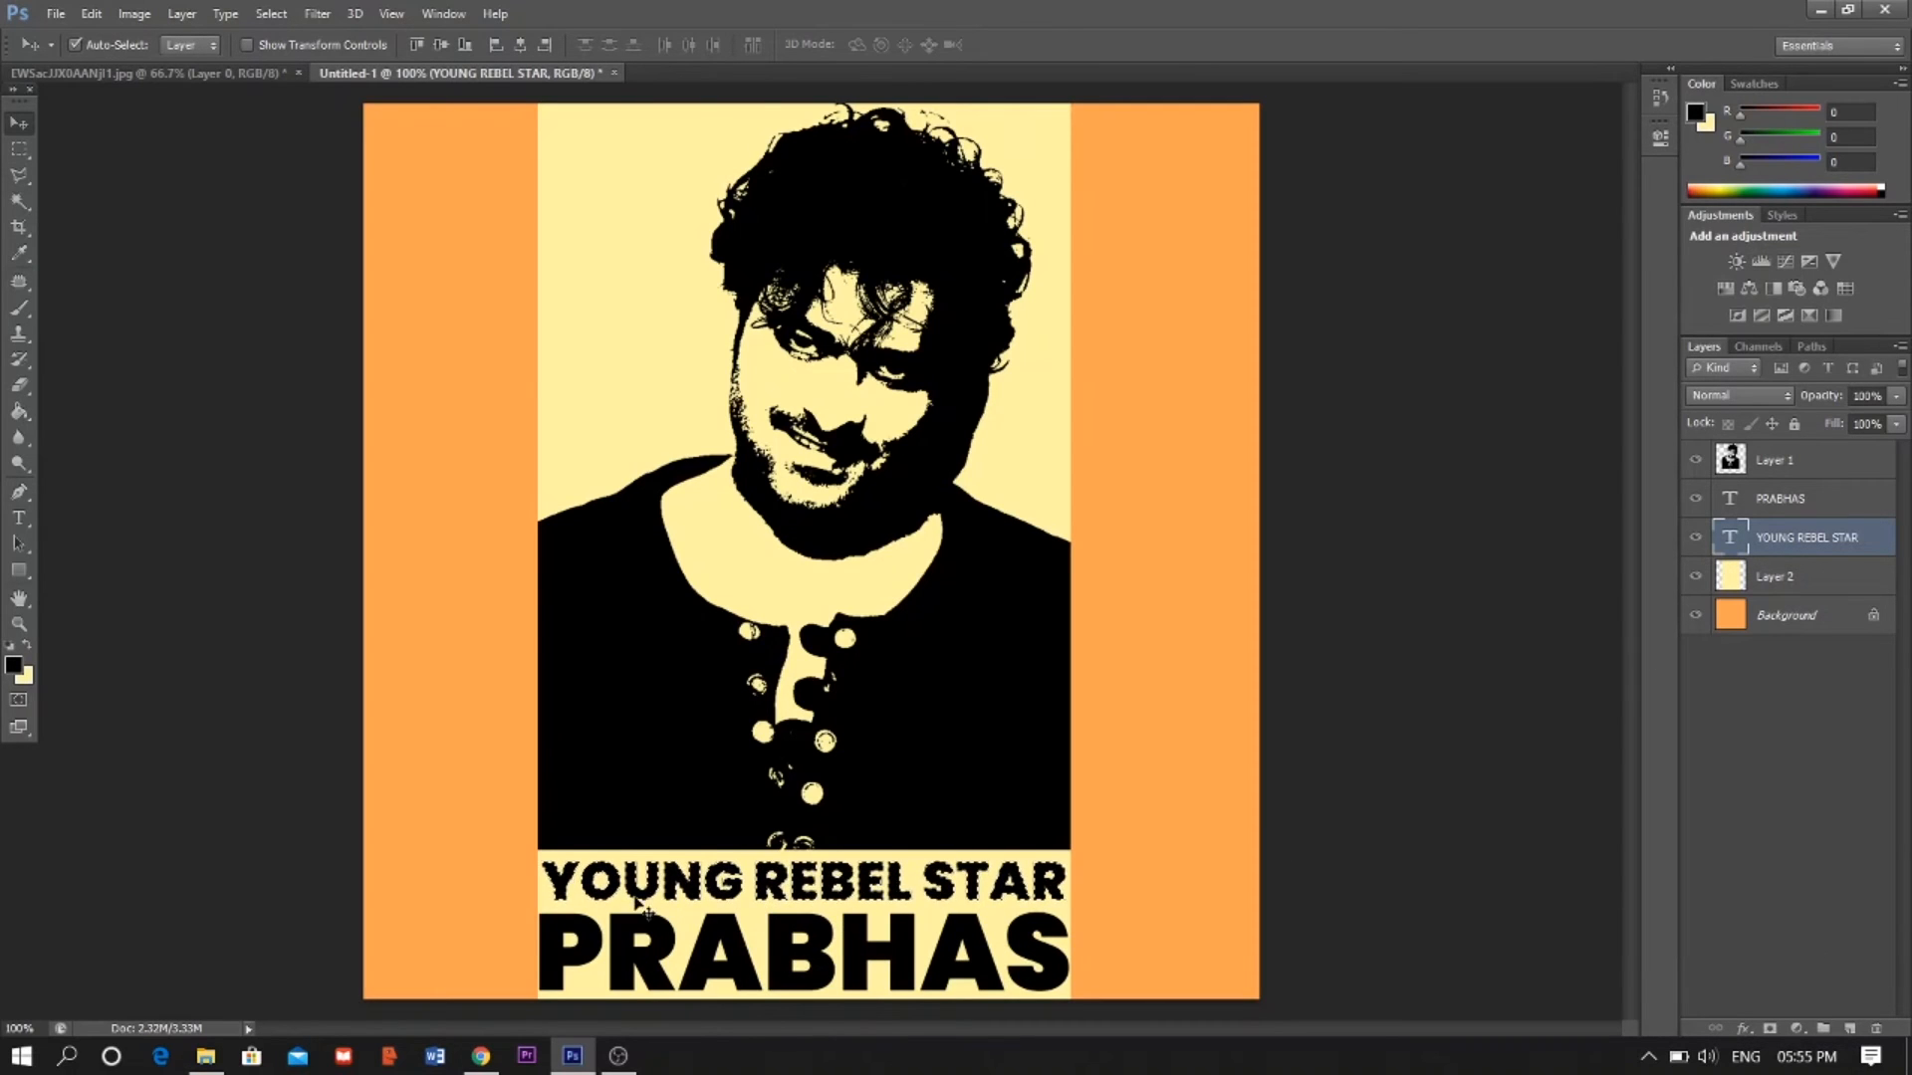
click(1817, 580)
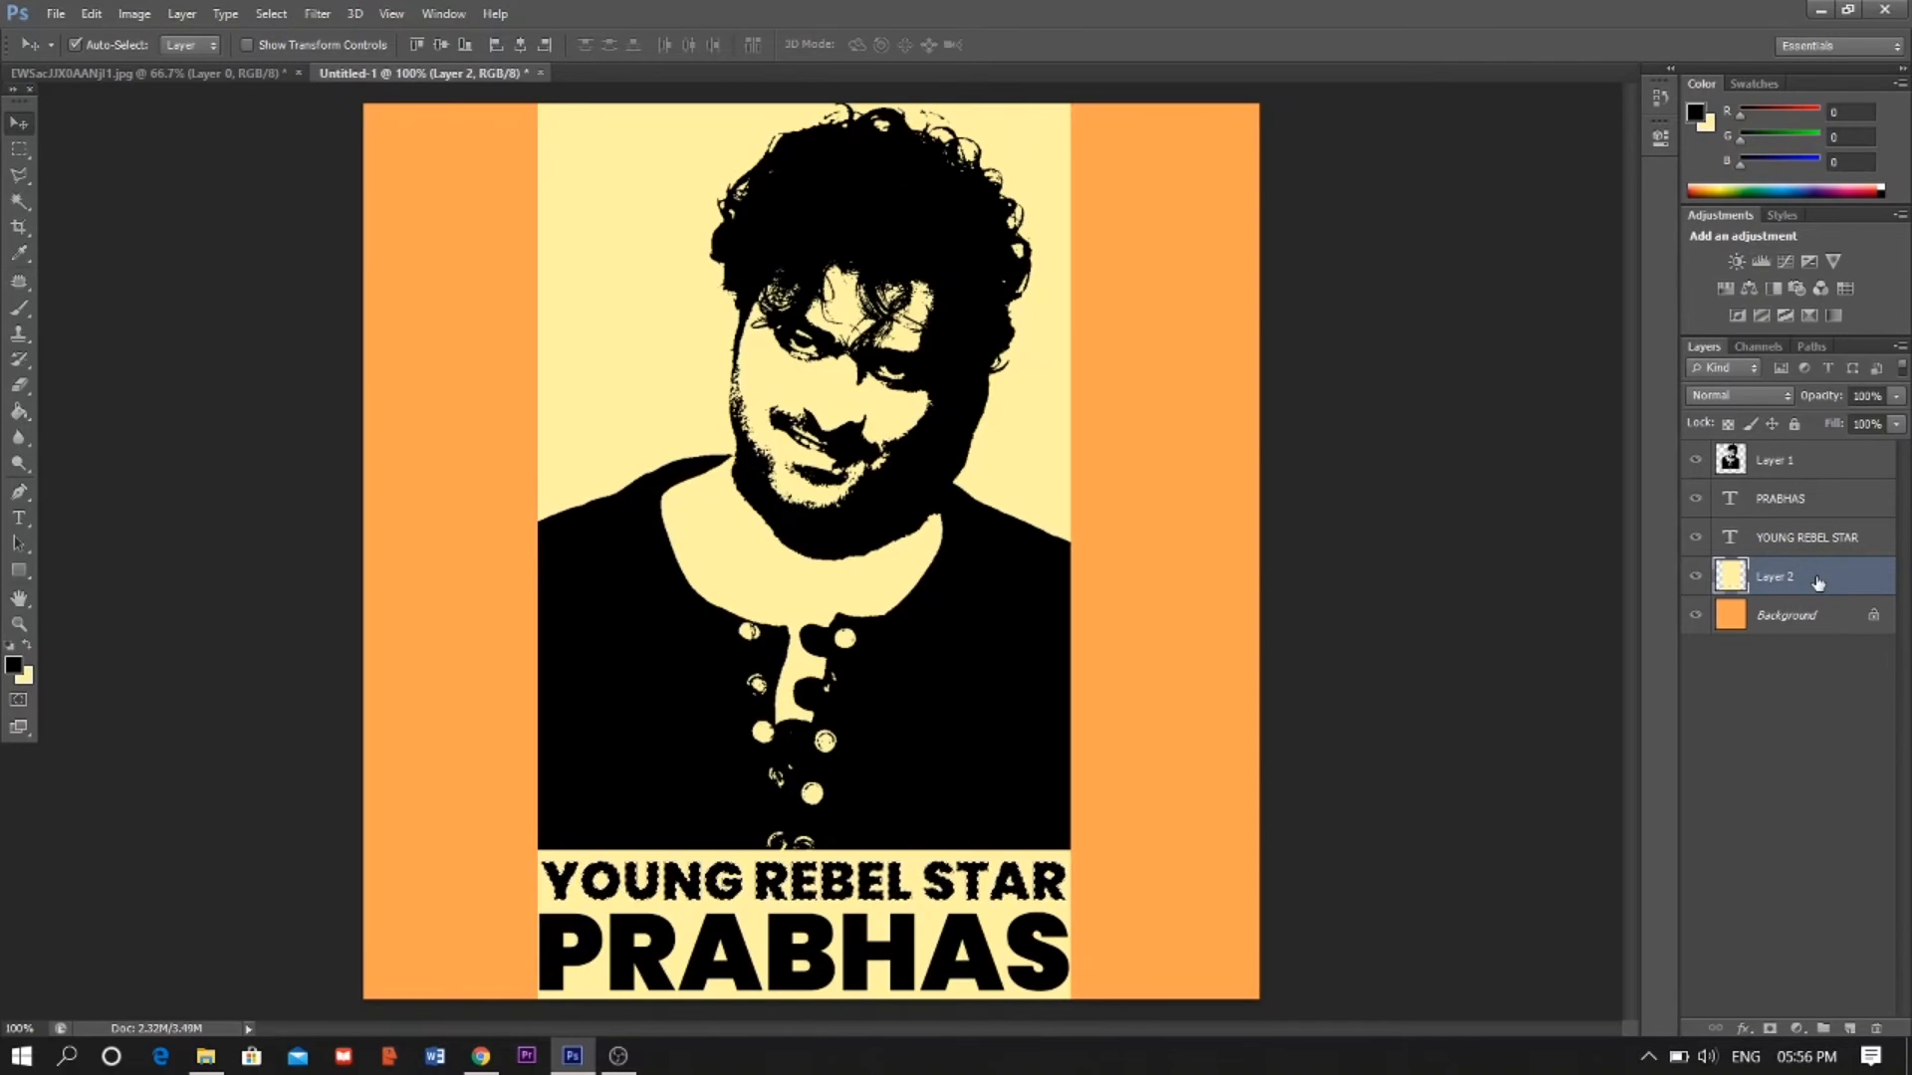
click(1696, 539)
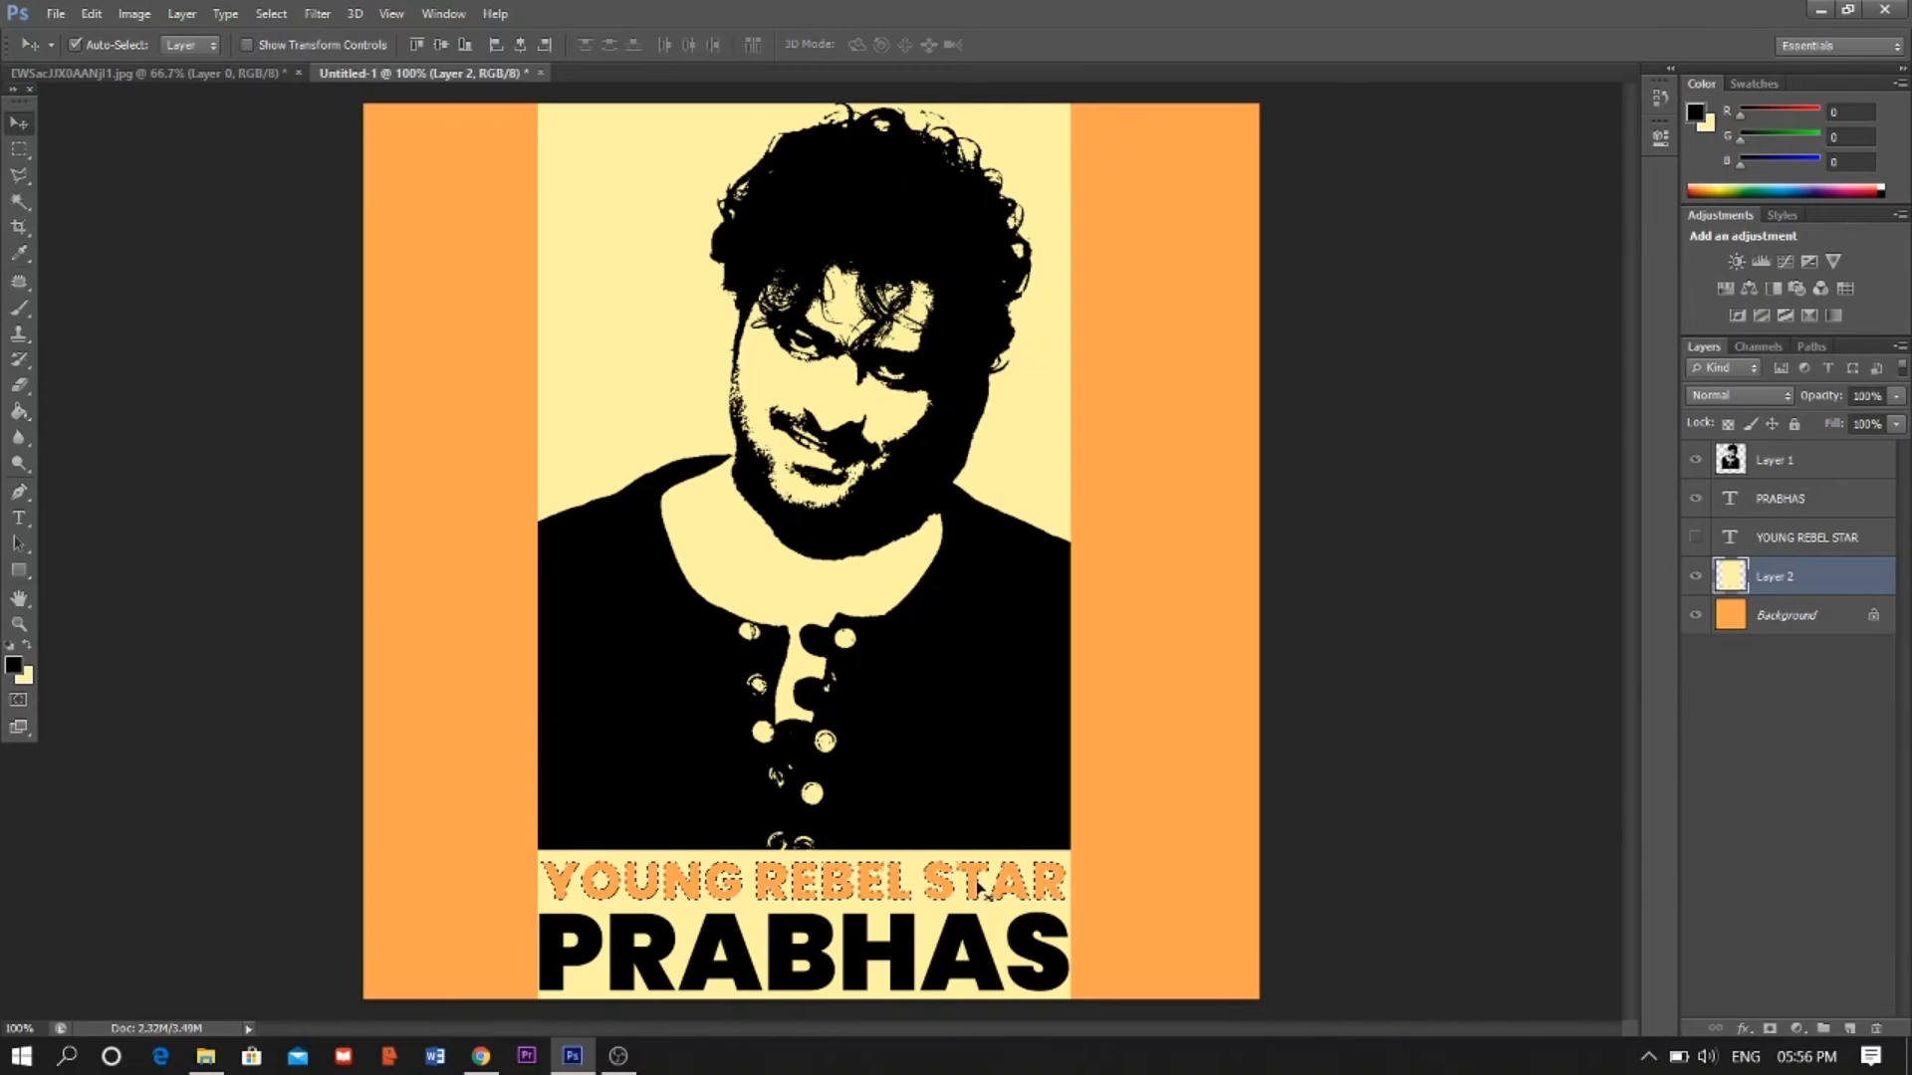
key(ctrl+d)
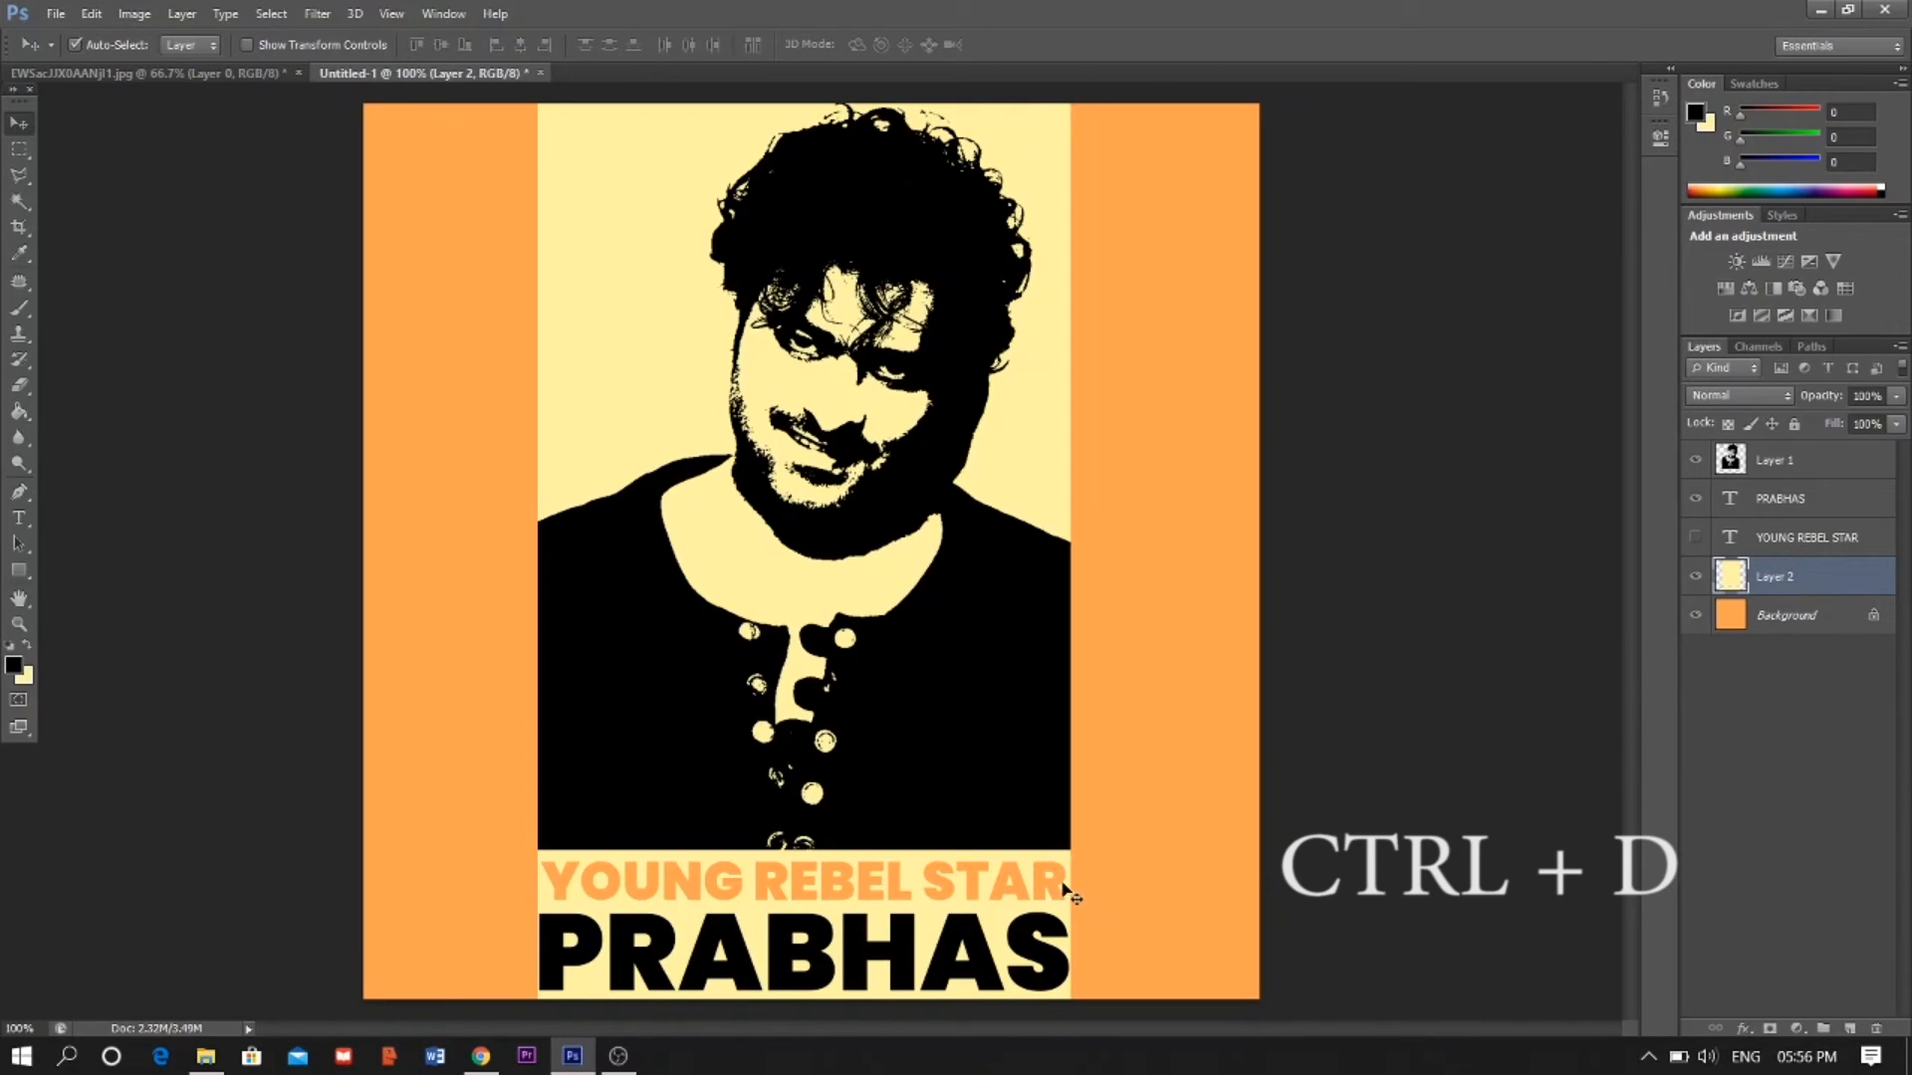
- Load the PRABHAS text as a selection, hide that layer, delete its shape from the yellow panel, and deselect
click(1782, 500)
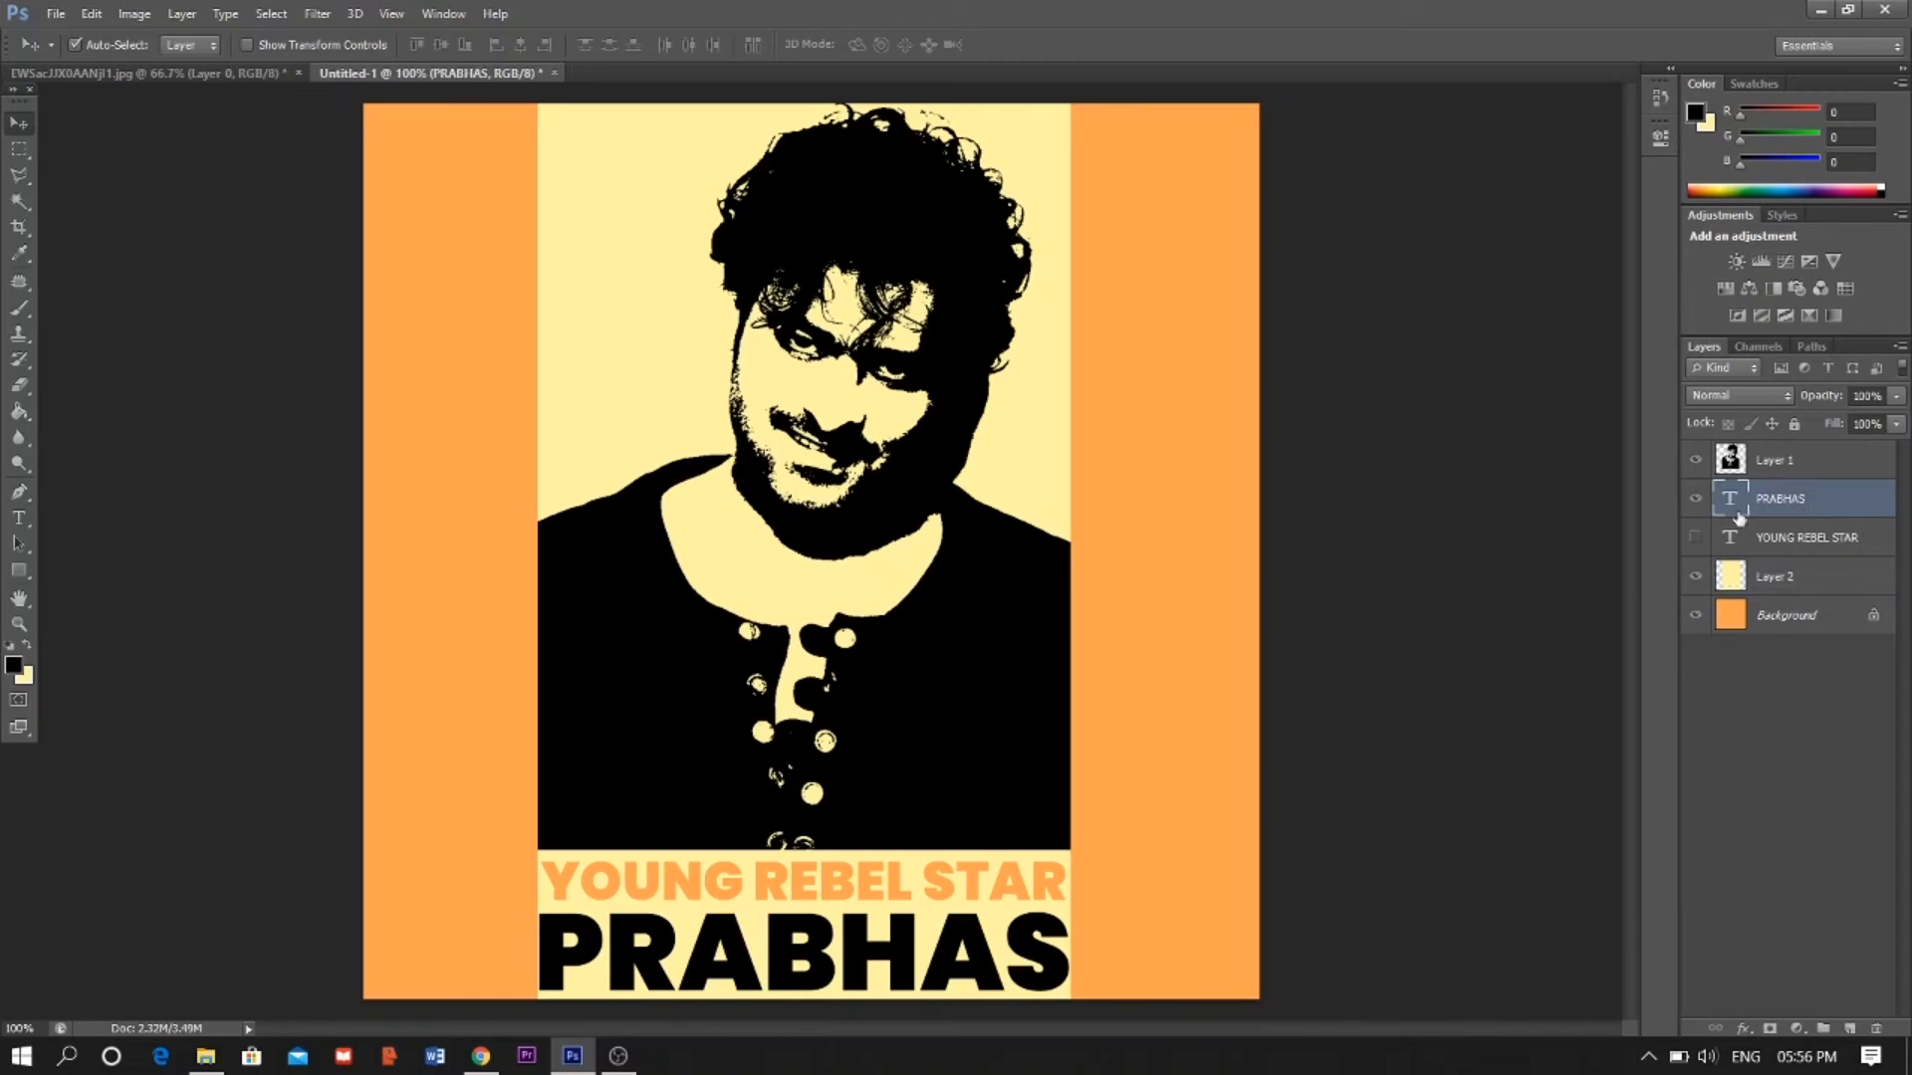
ctrl+click(1733, 500)
click(1694, 498)
click(1787, 579)
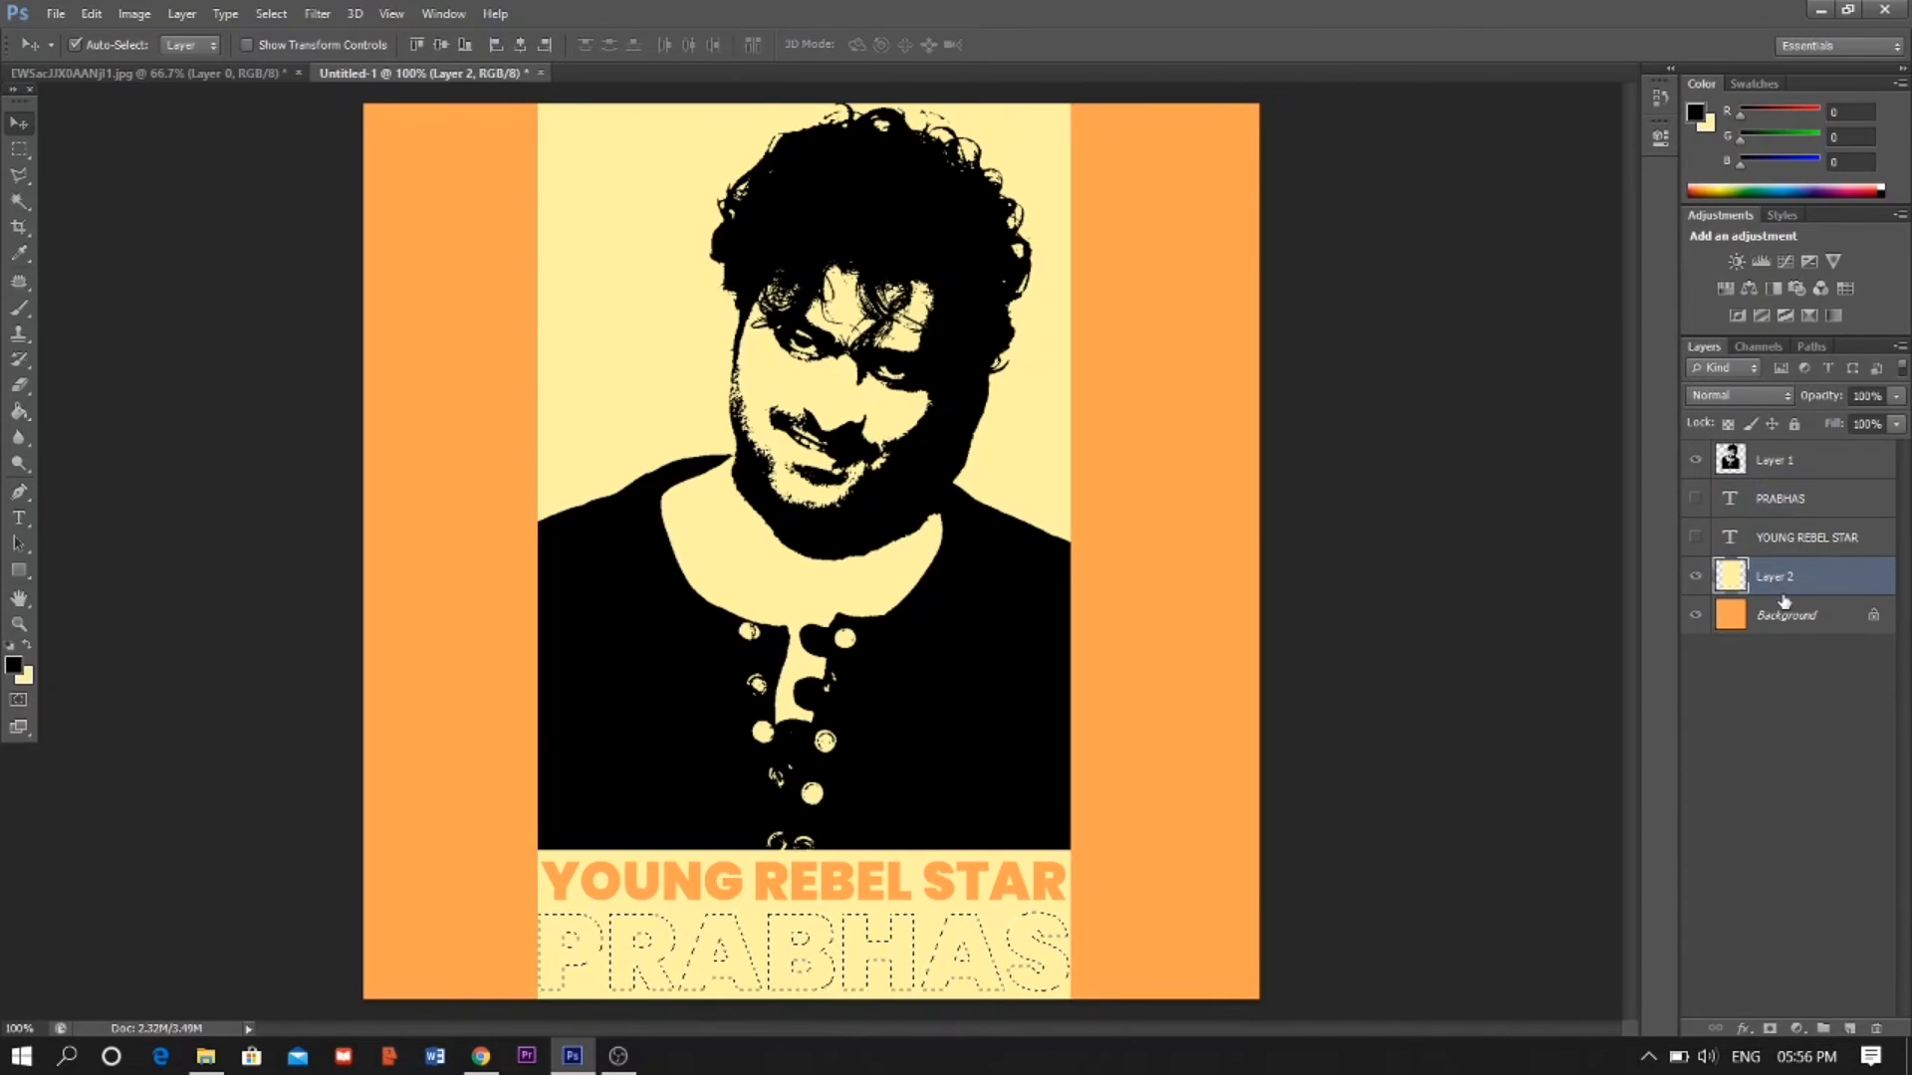
key(Delete)
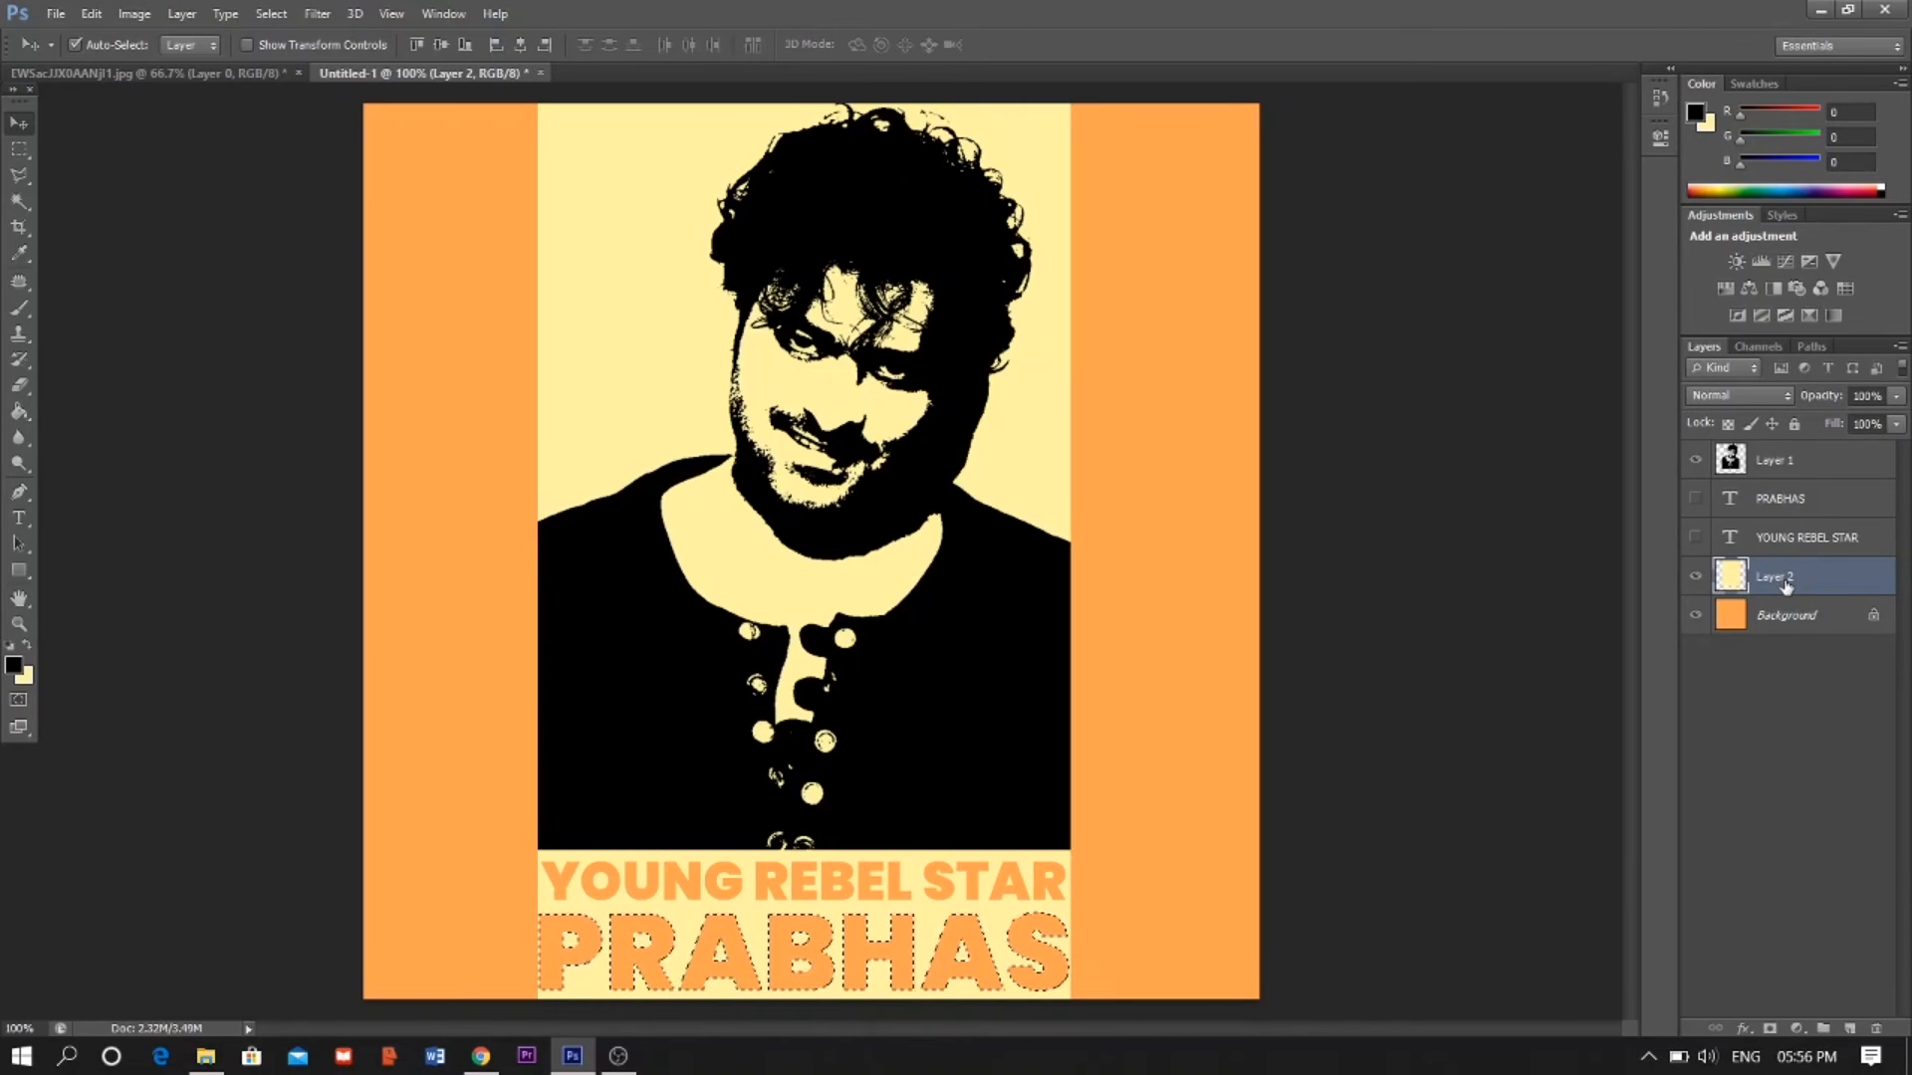
key(ctrl+d)
- Load the portrait as a selection, hide the portrait layer, and delete its shape from the yellow panel
click(1800, 470)
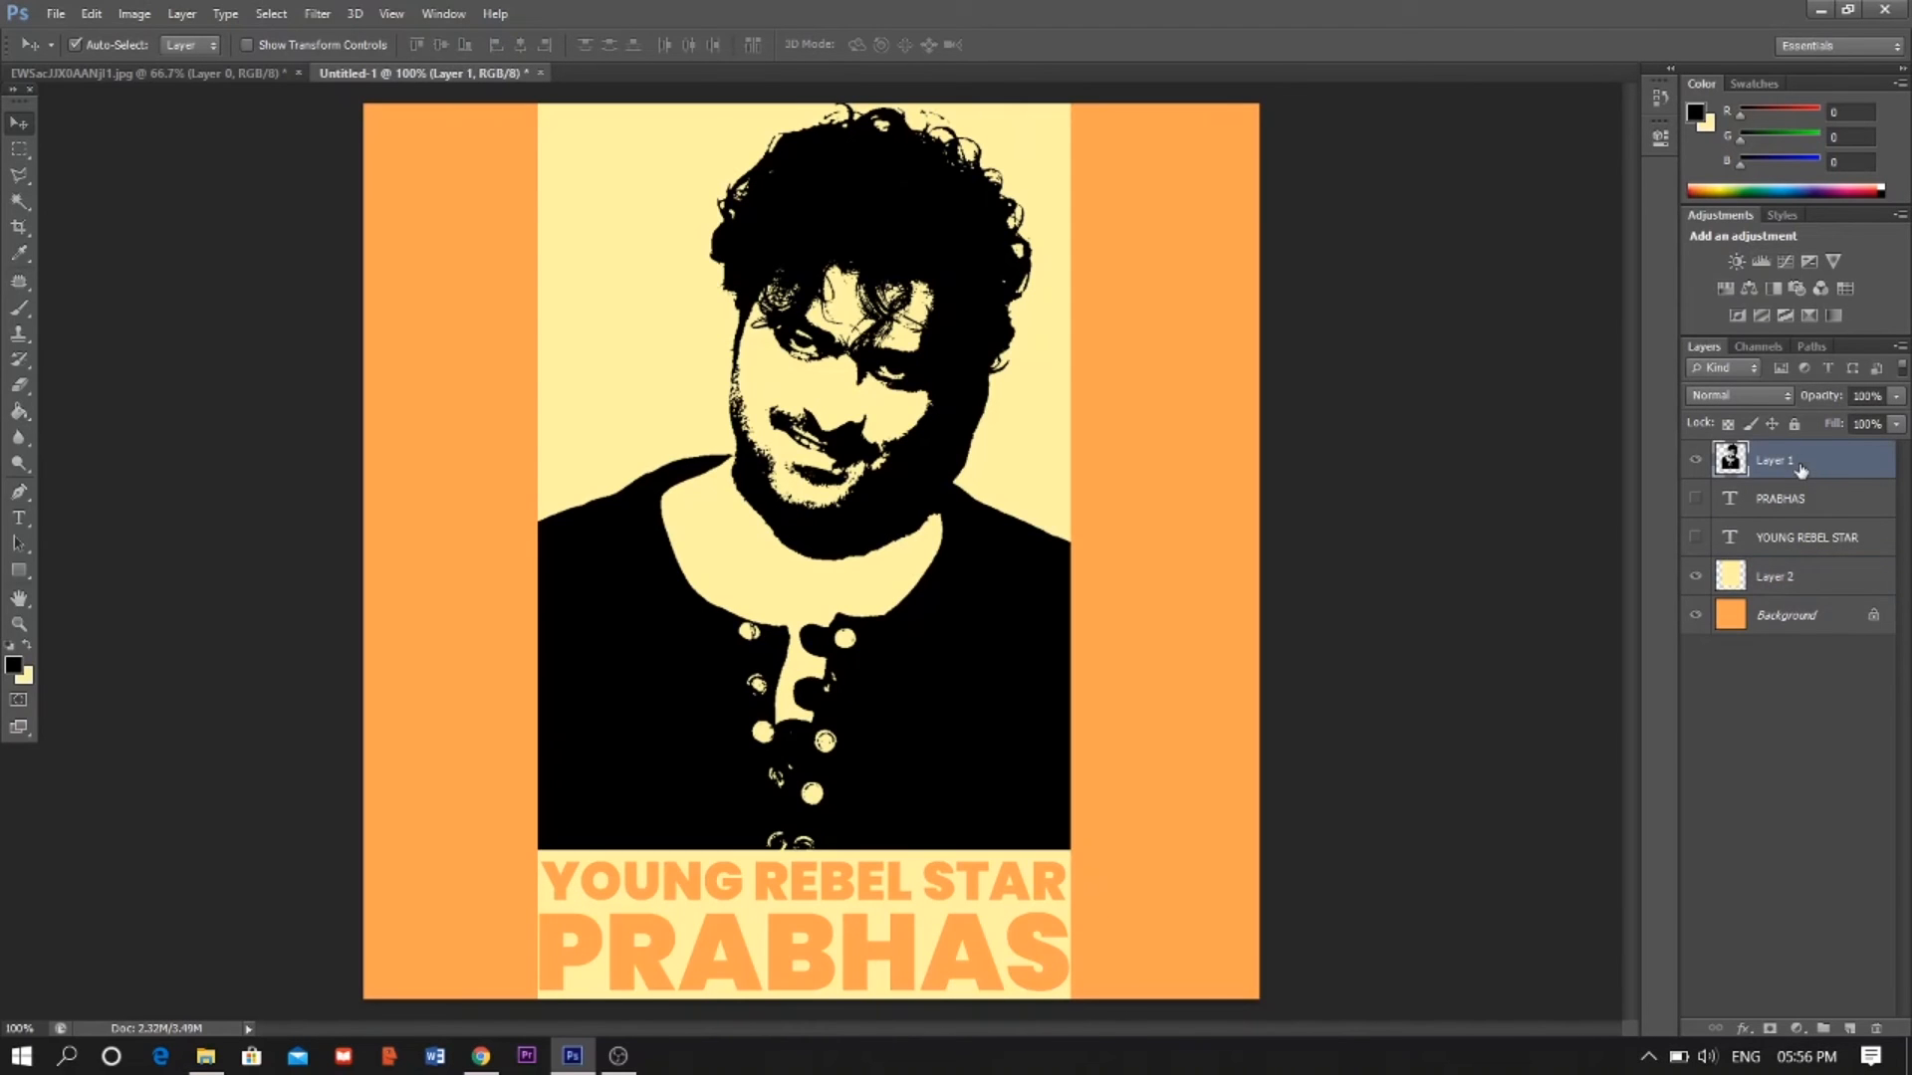
ctrl+click(1728, 460)
click(1695, 460)
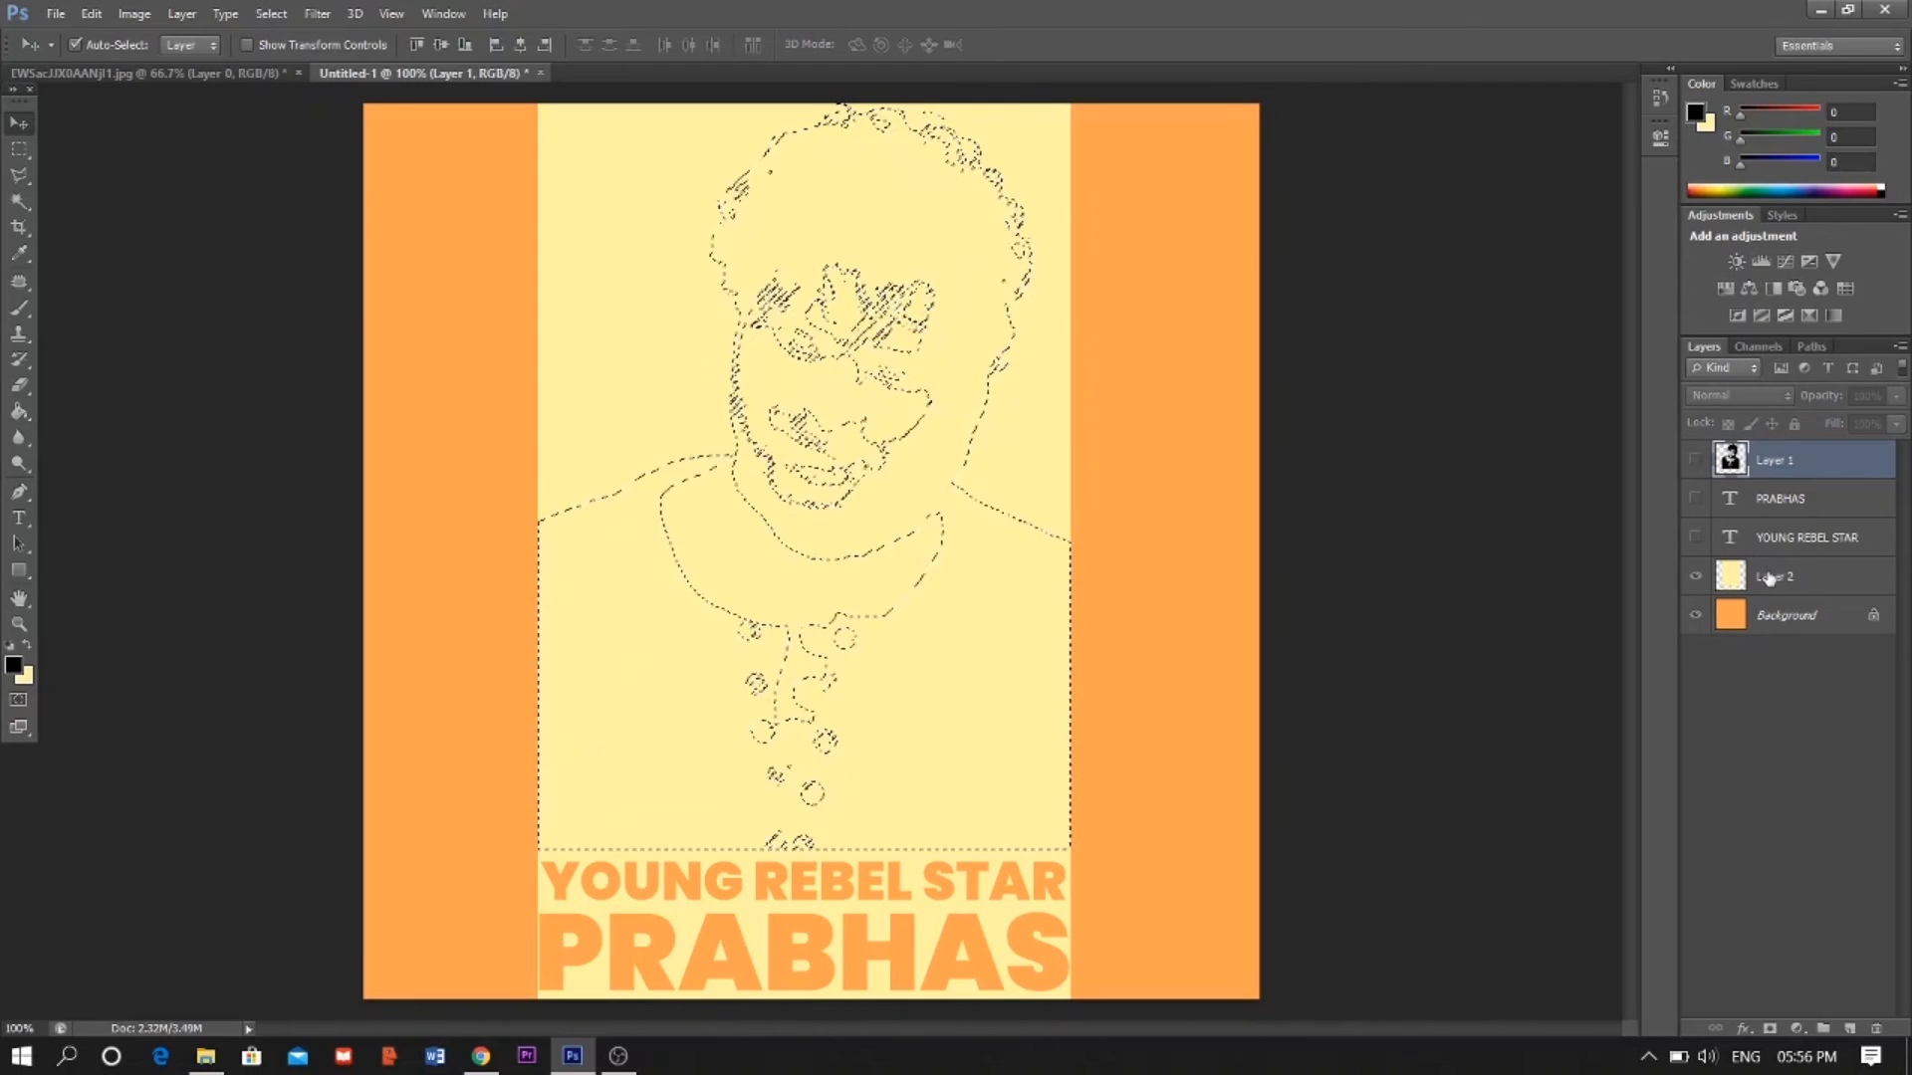
click(1771, 578)
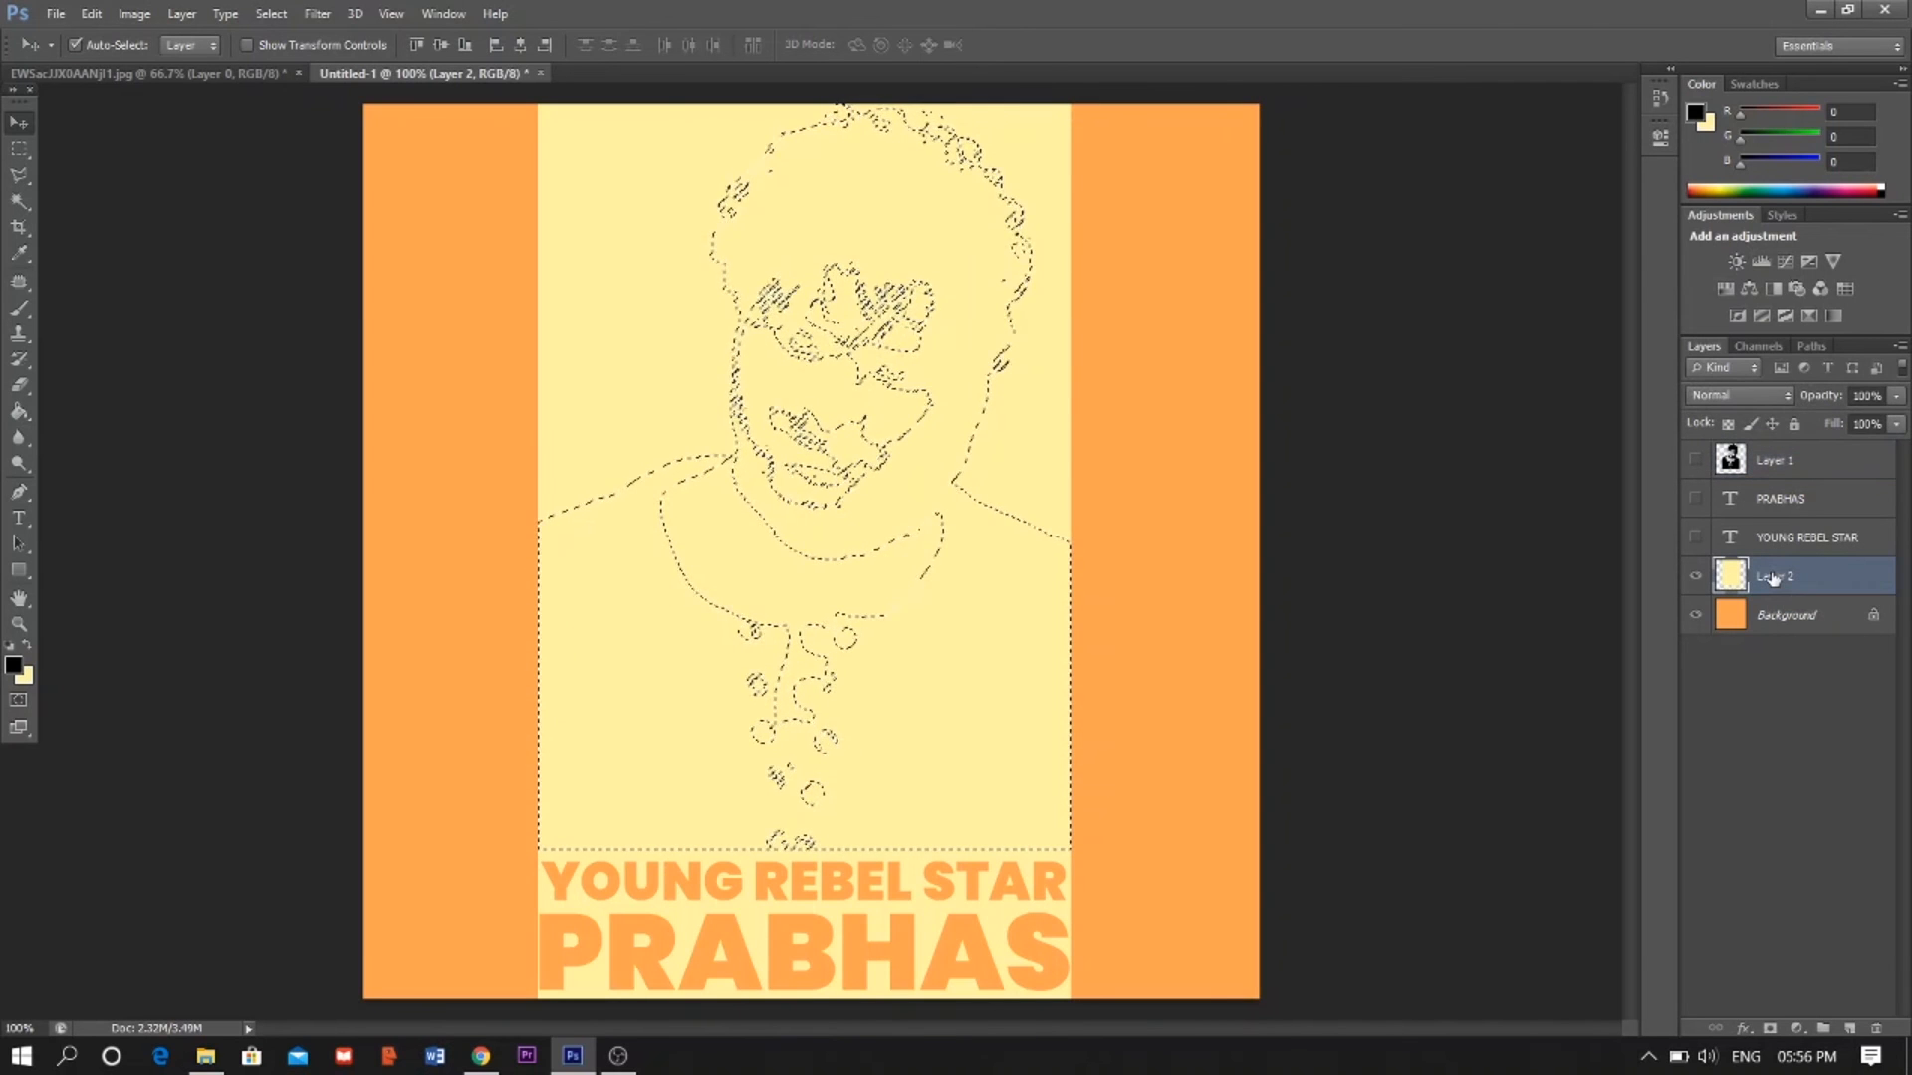
key(Delete)
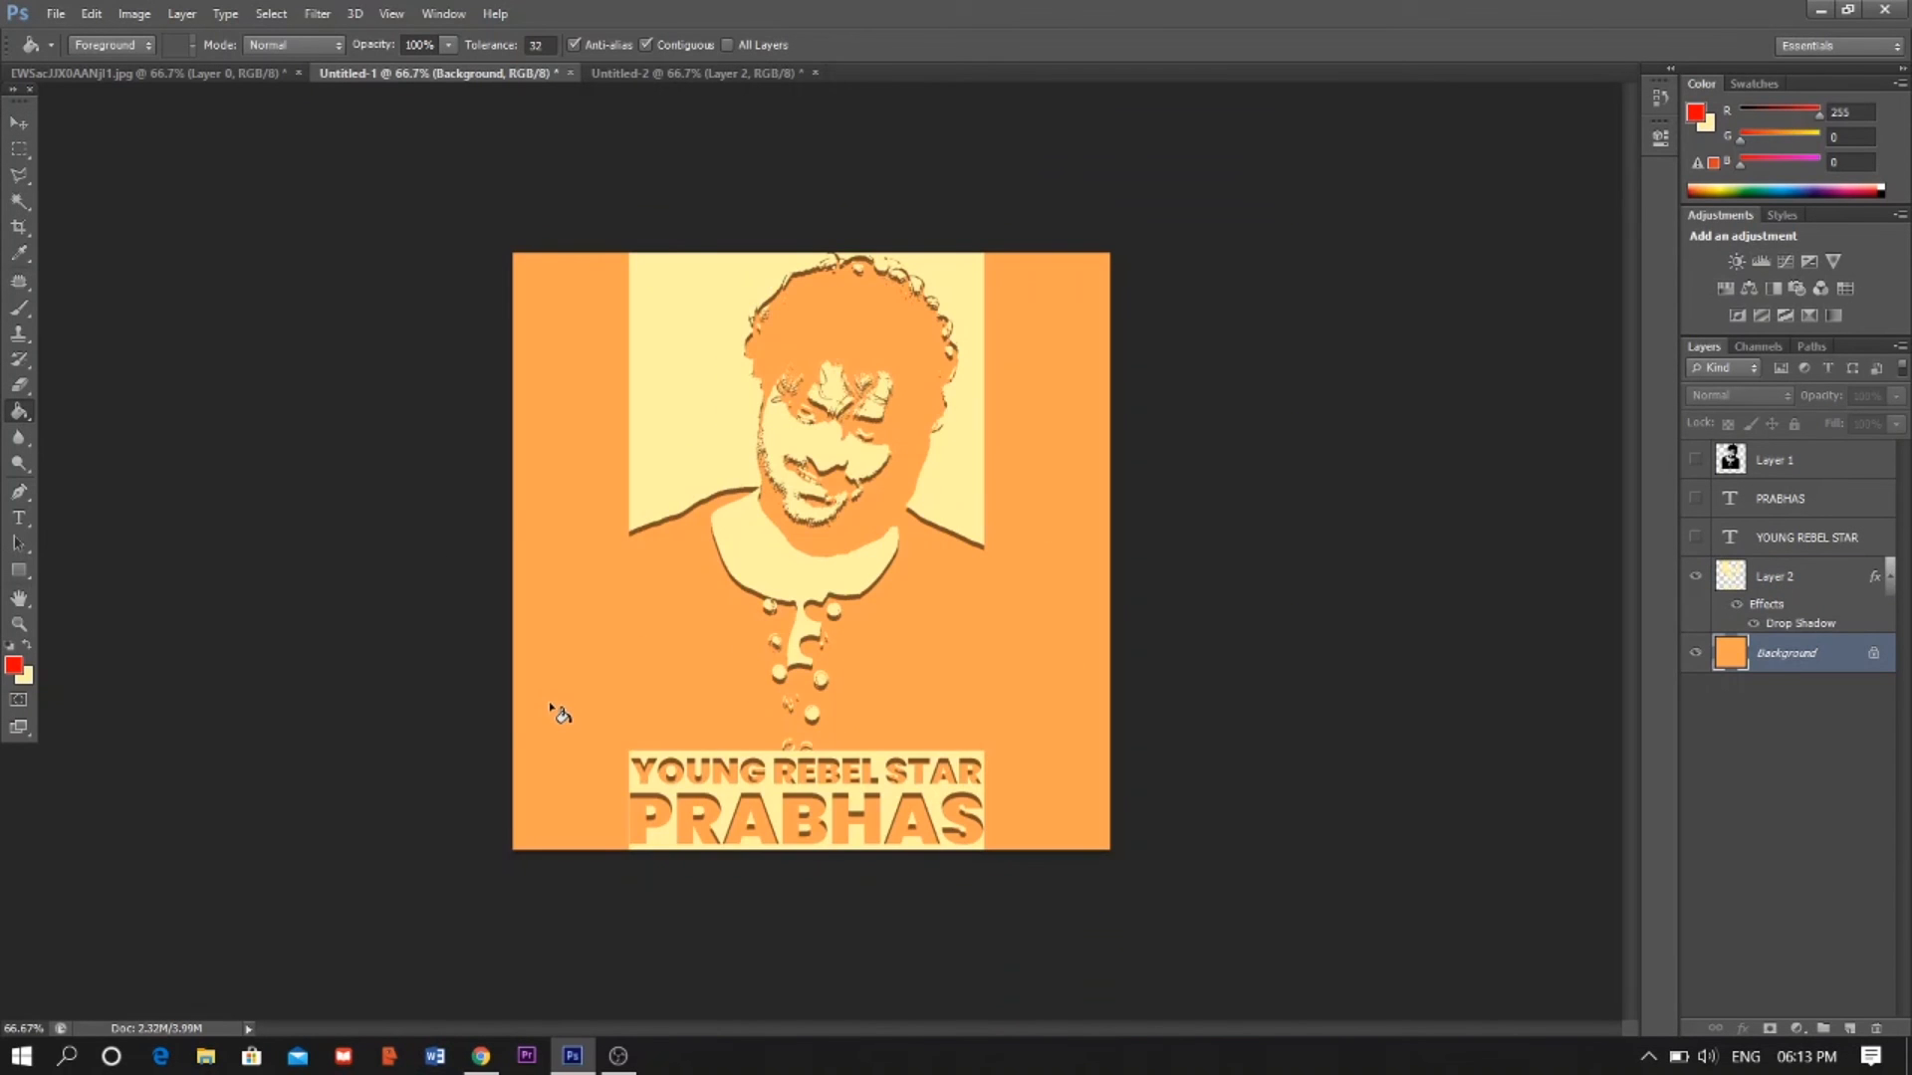
- Fill the background with red (255, 0, 0)
click(553, 705)
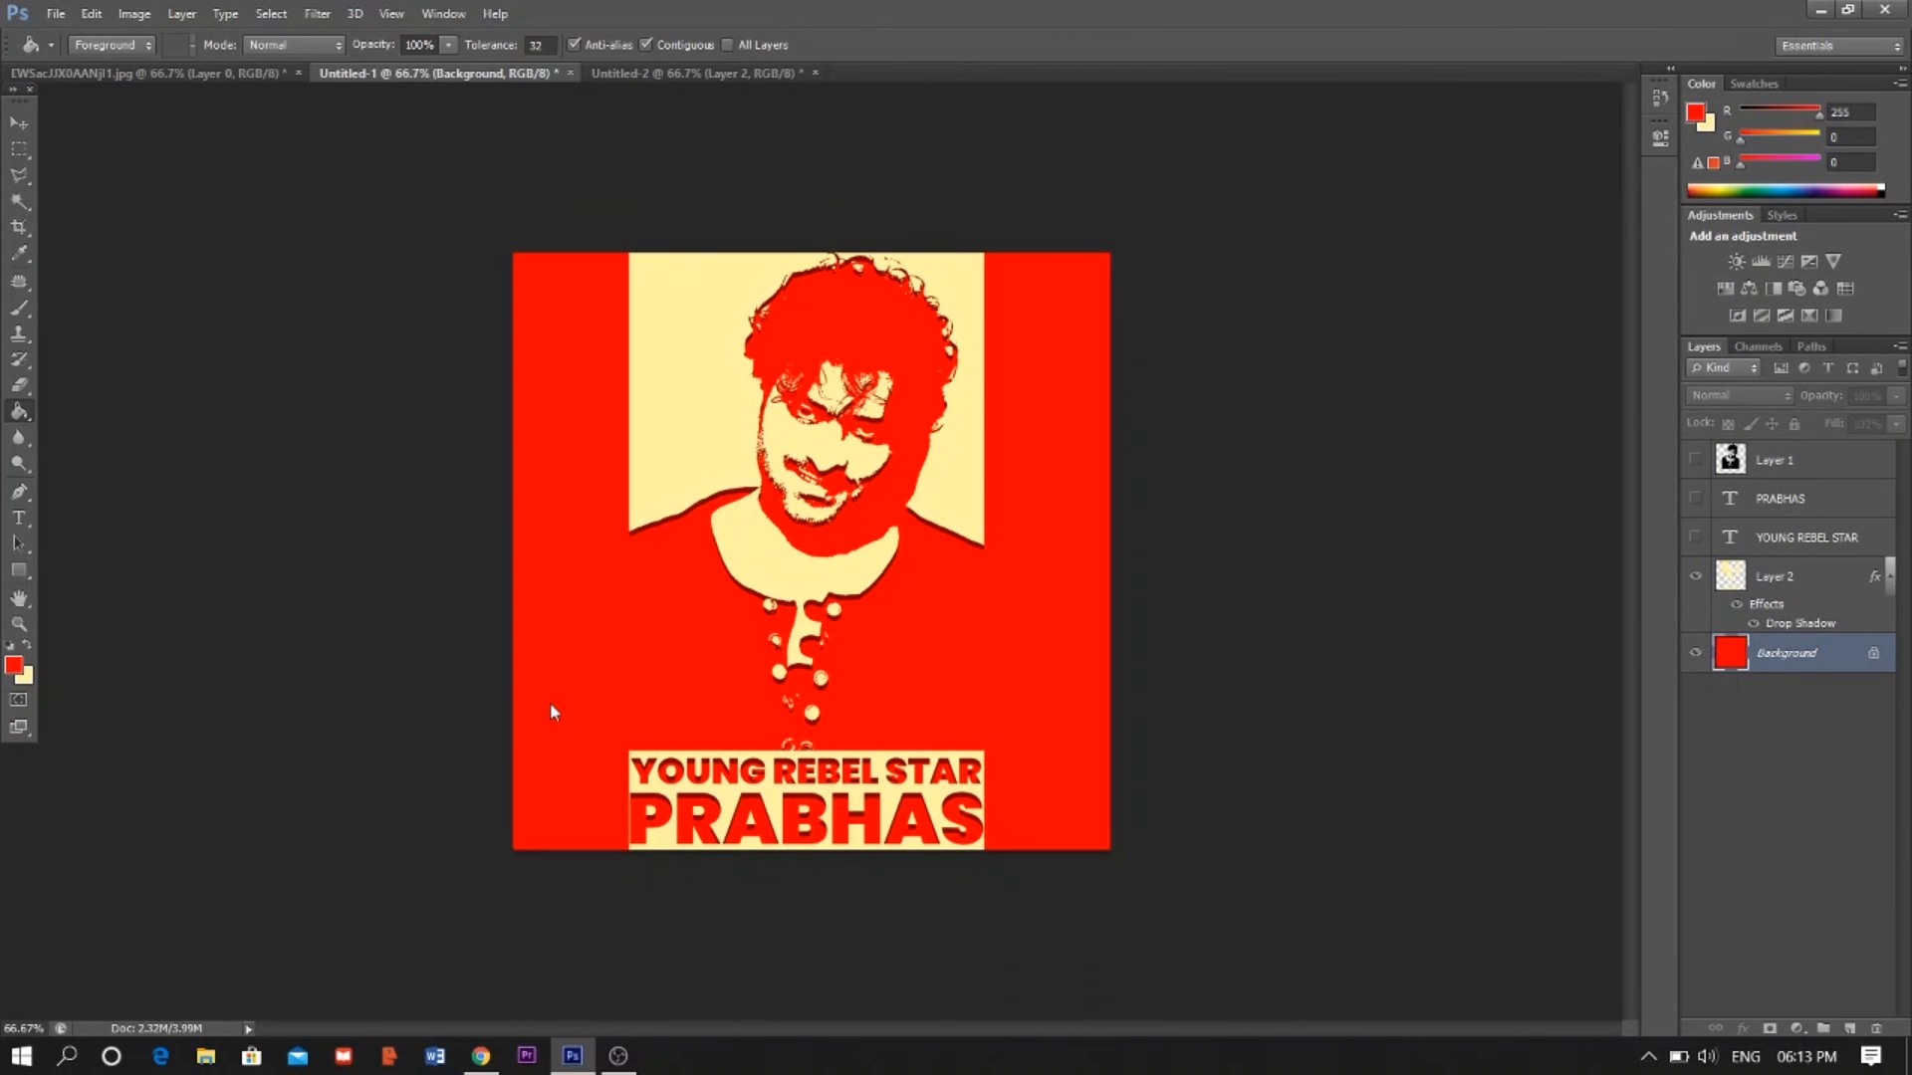
click(18, 122)
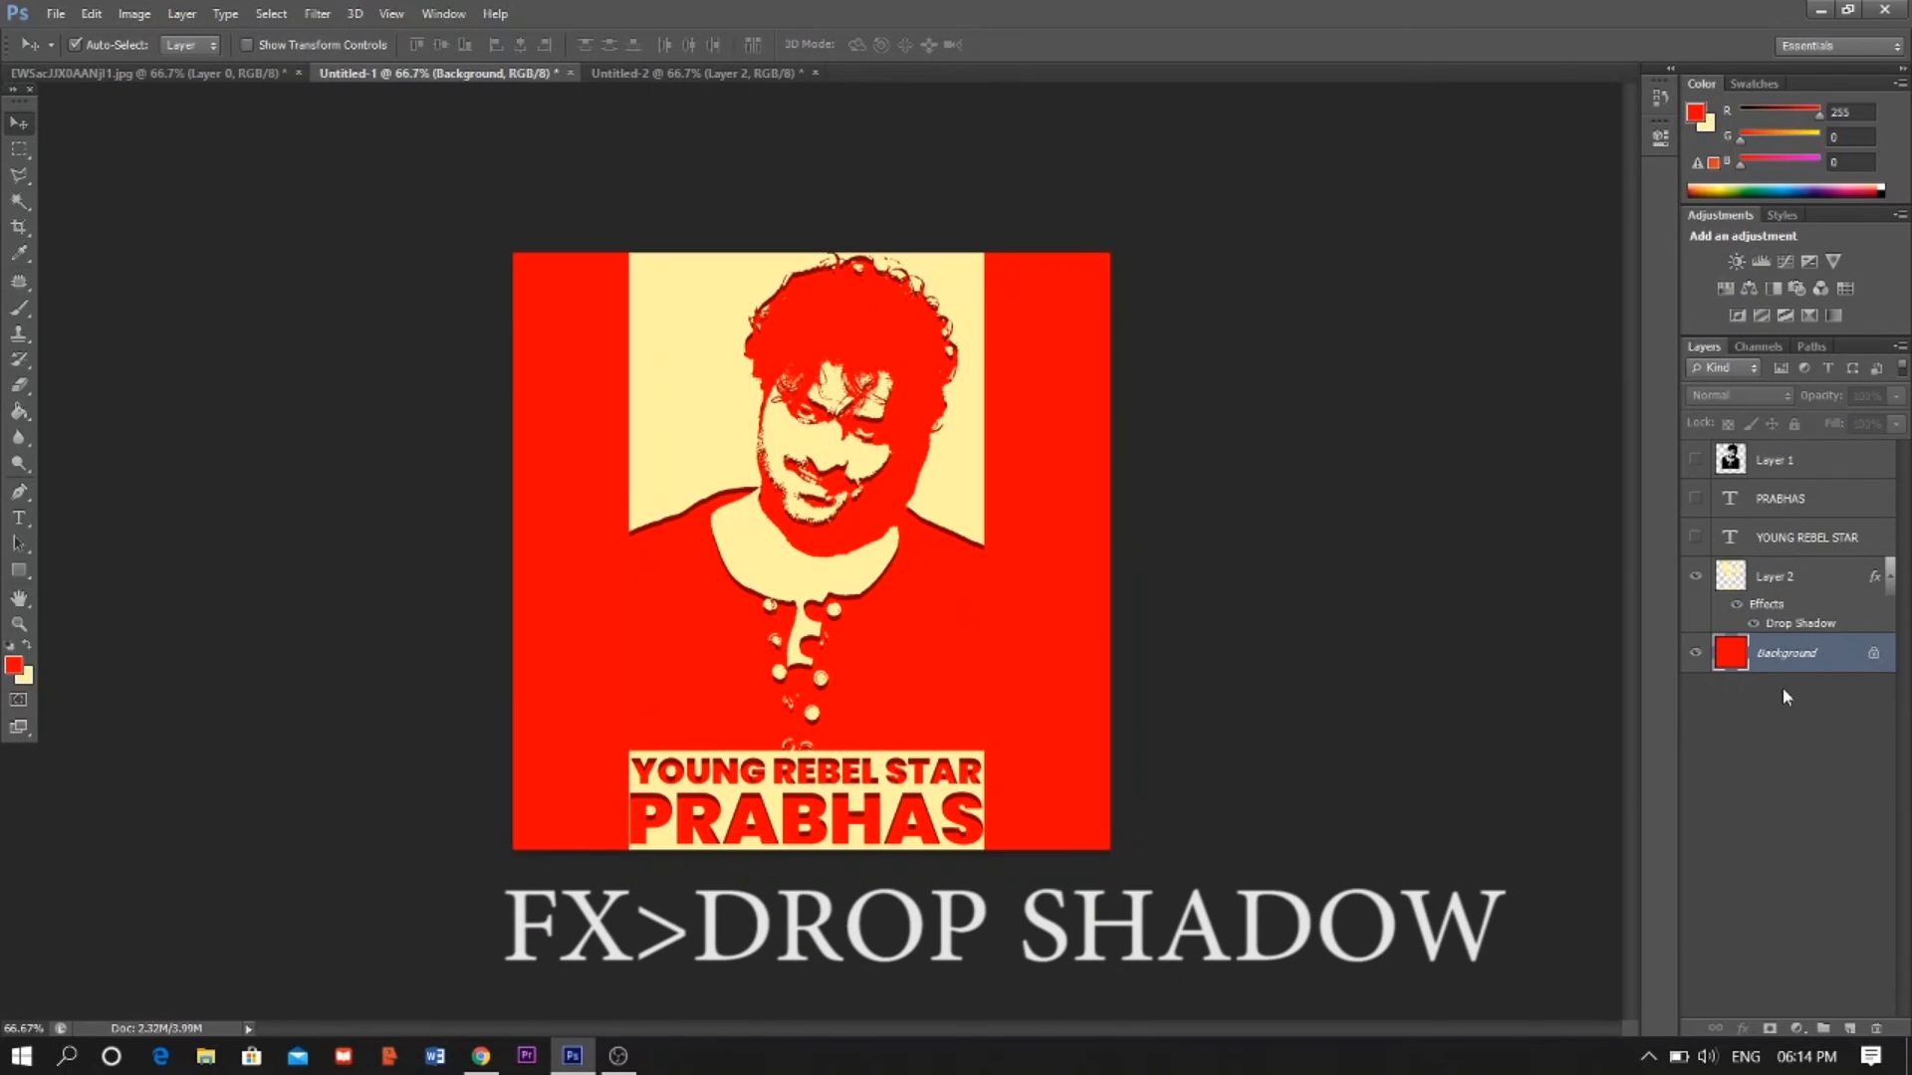
- Edit the yellow panel's drop shadow to 65% opacity, 9% spread and 3 px size
click(1812, 628)
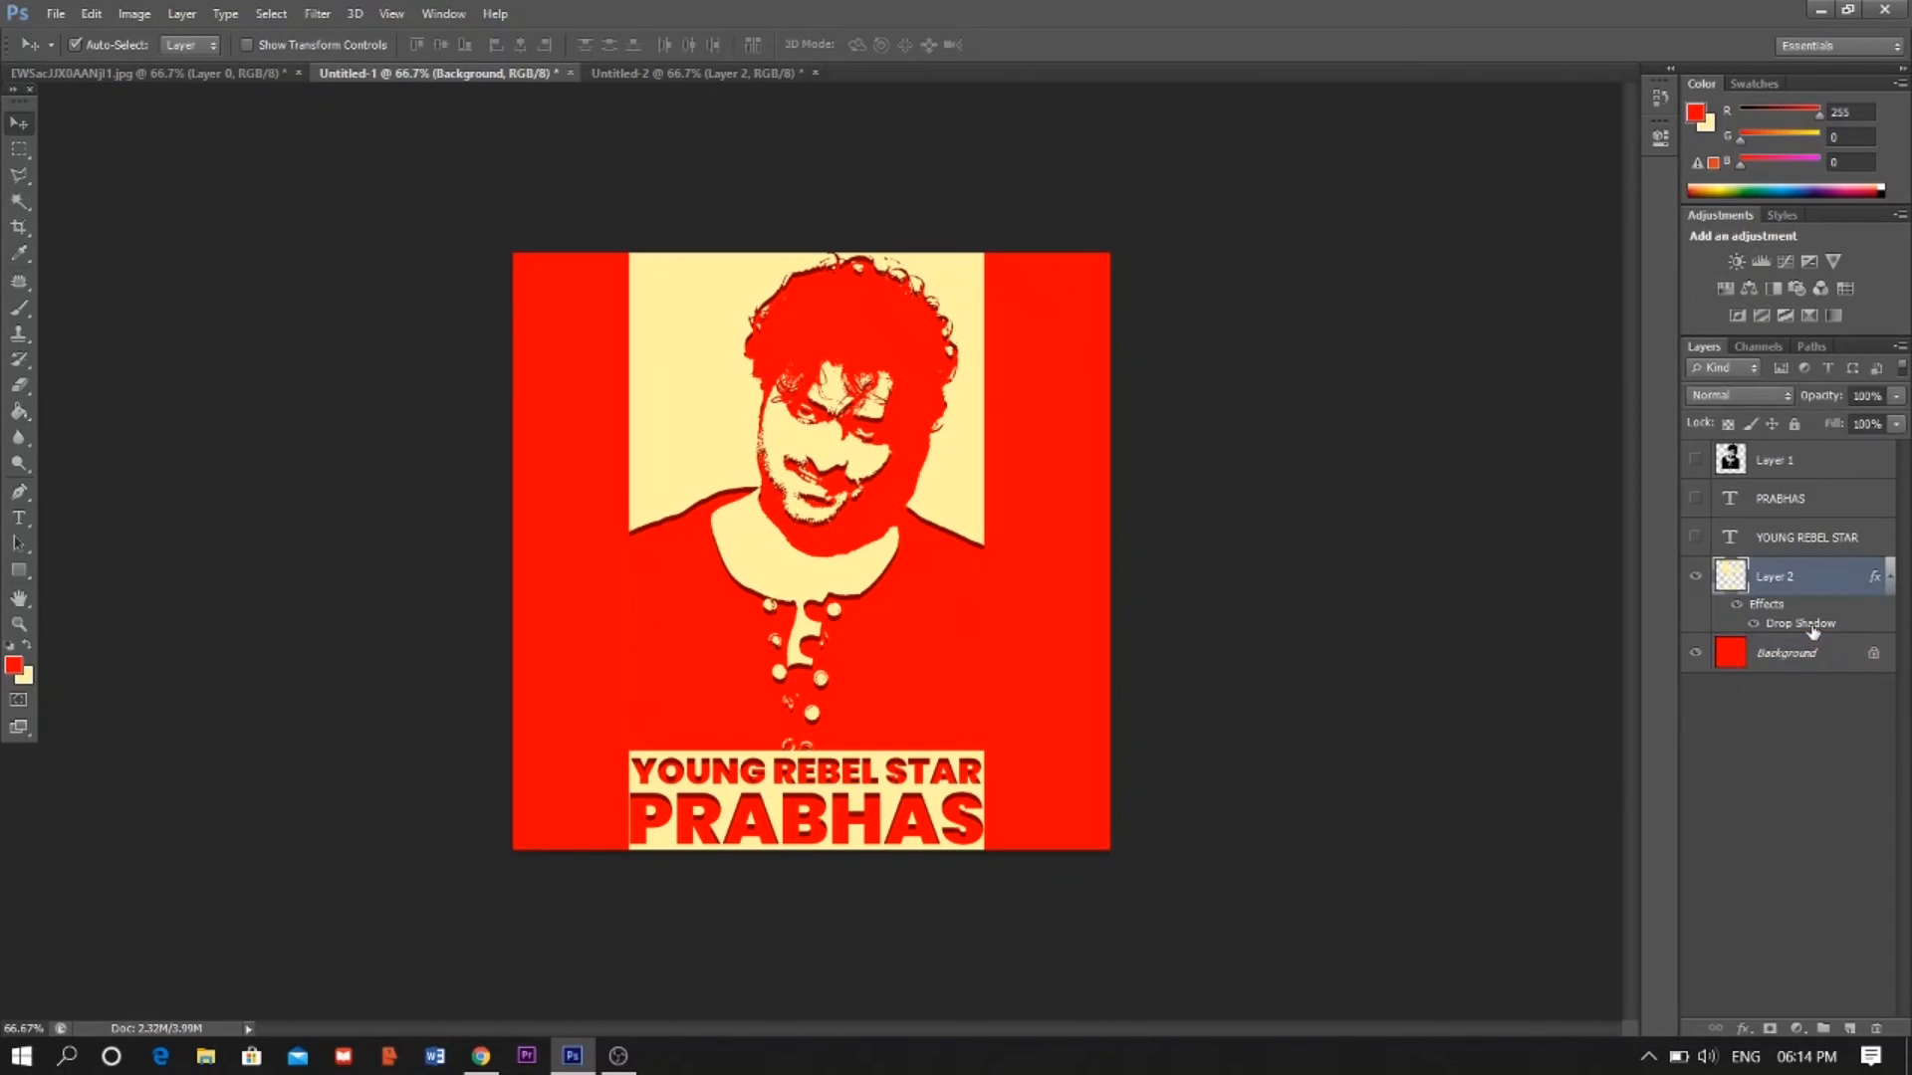
double_click(1805, 627)
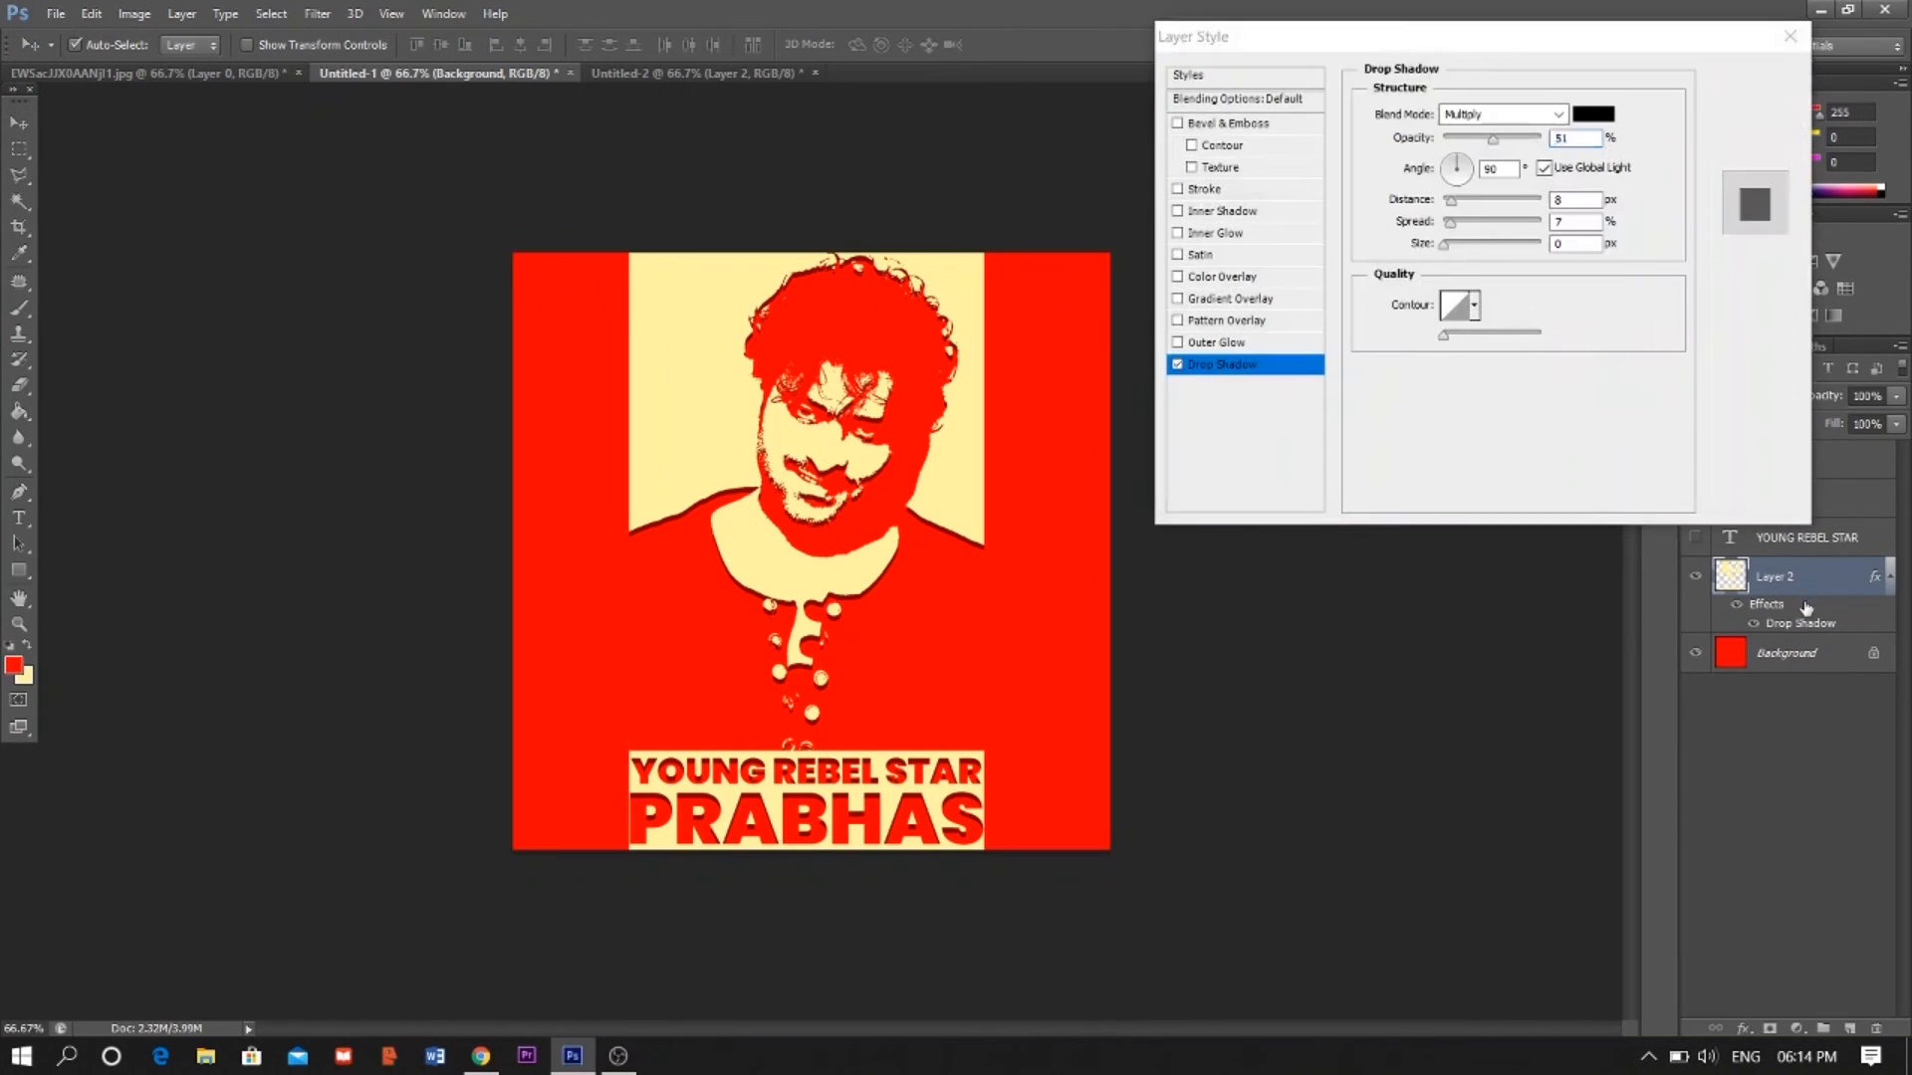
drag(1496, 147, 1452, 221)
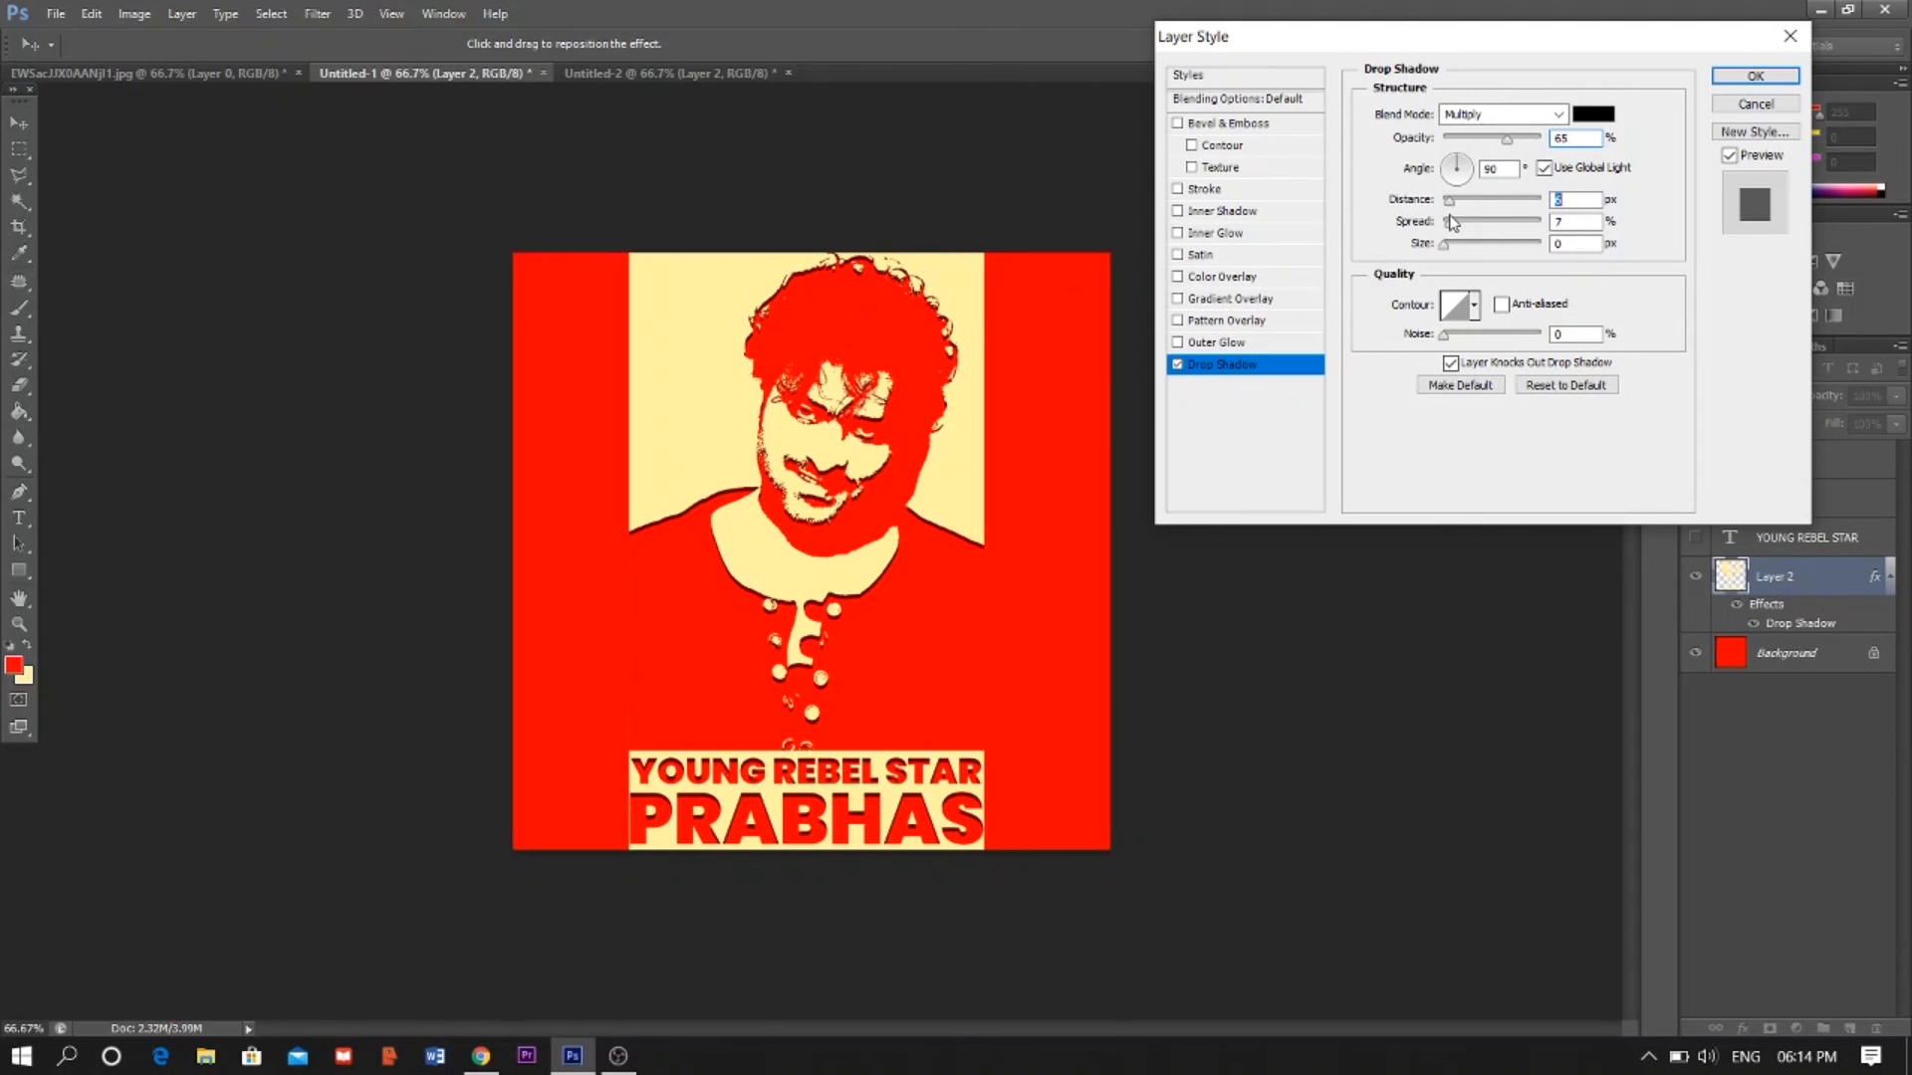
click(1454, 247)
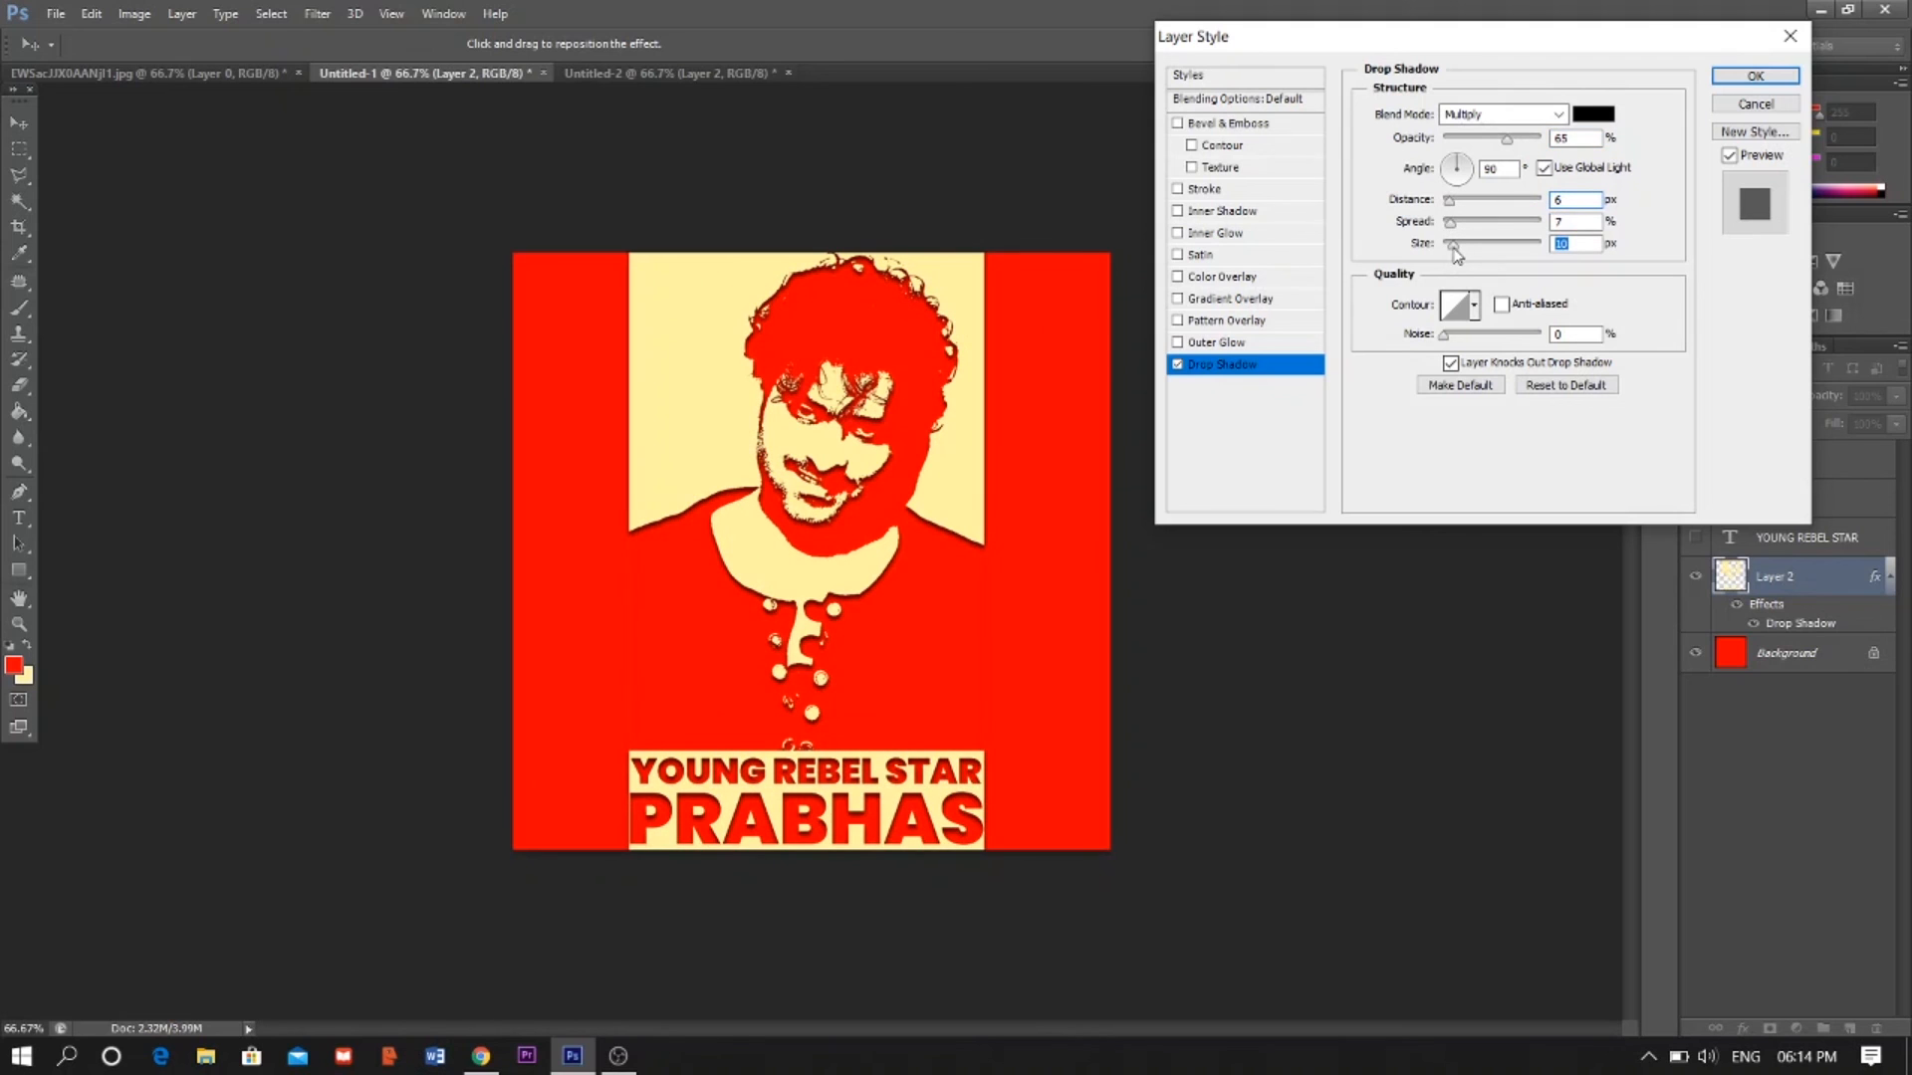
drag(1454, 249, 1443, 249)
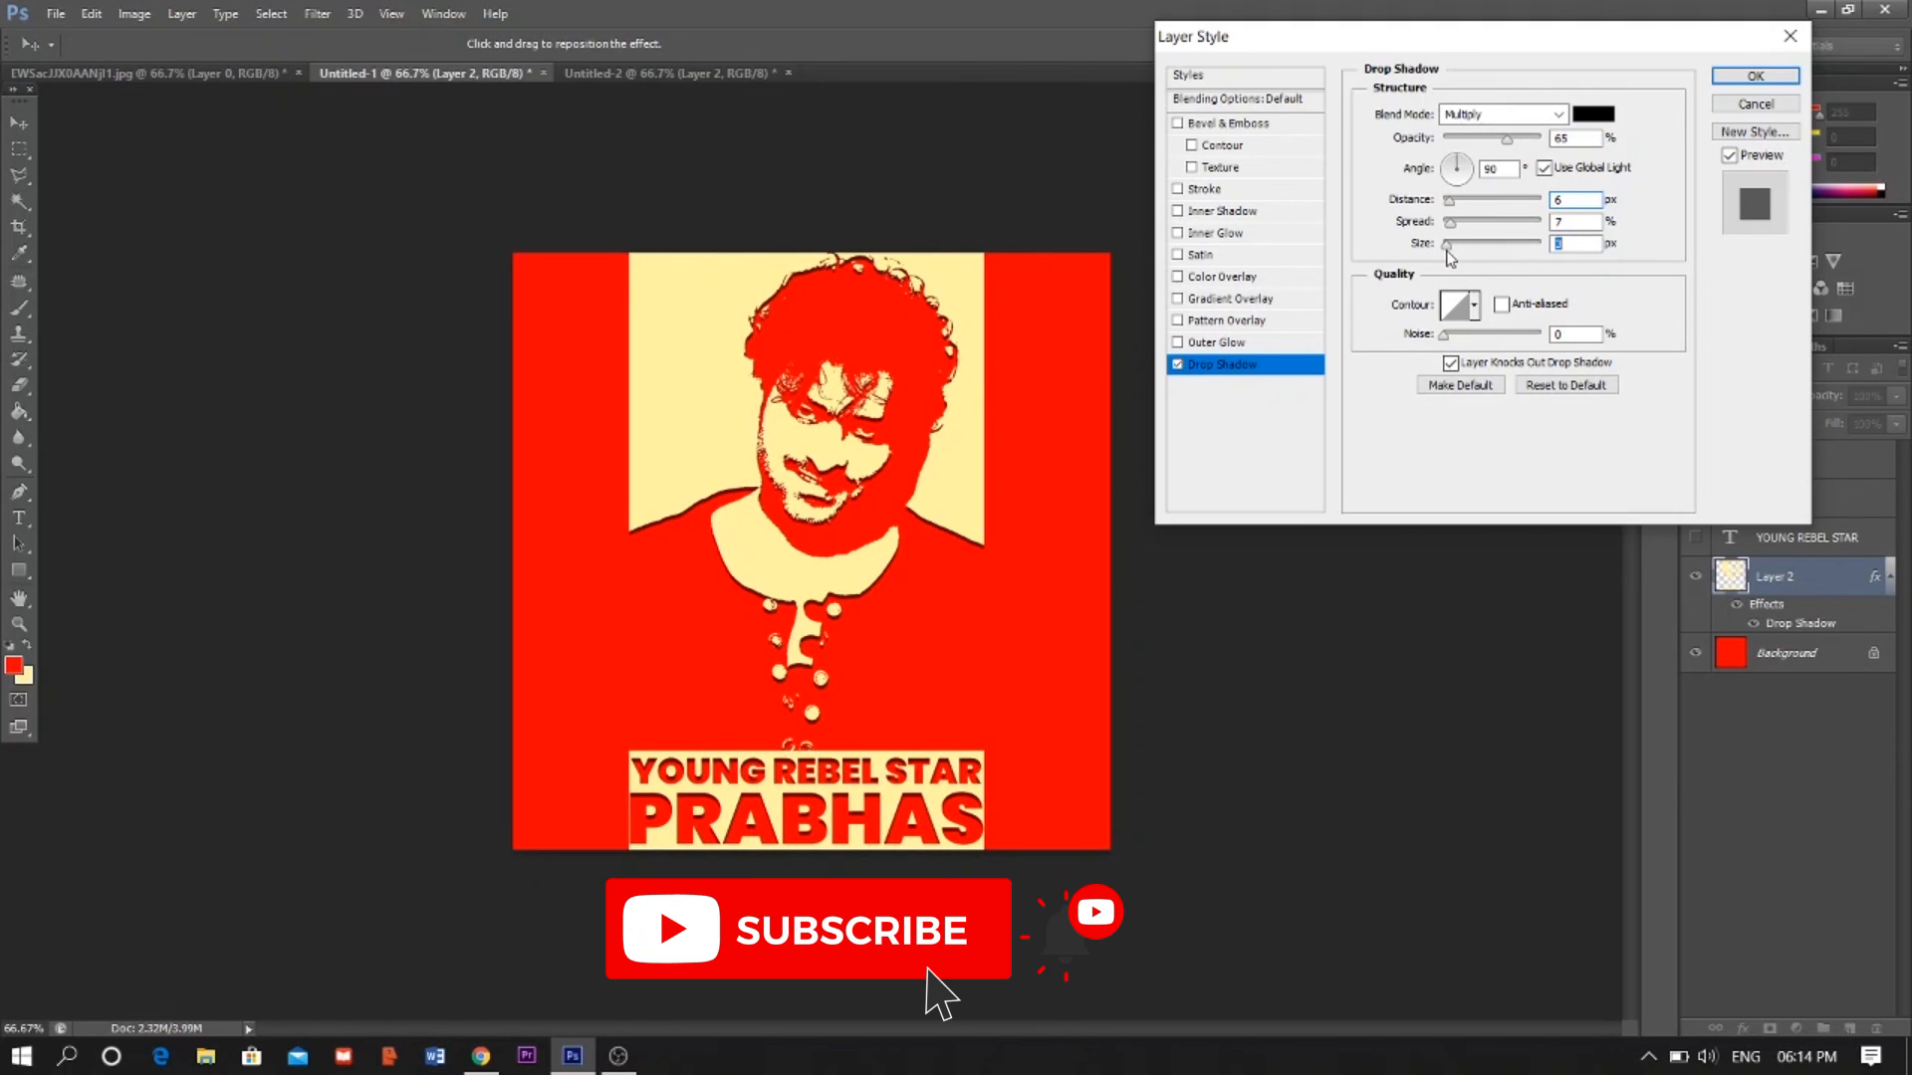
drag(1454, 230, 1453, 233)
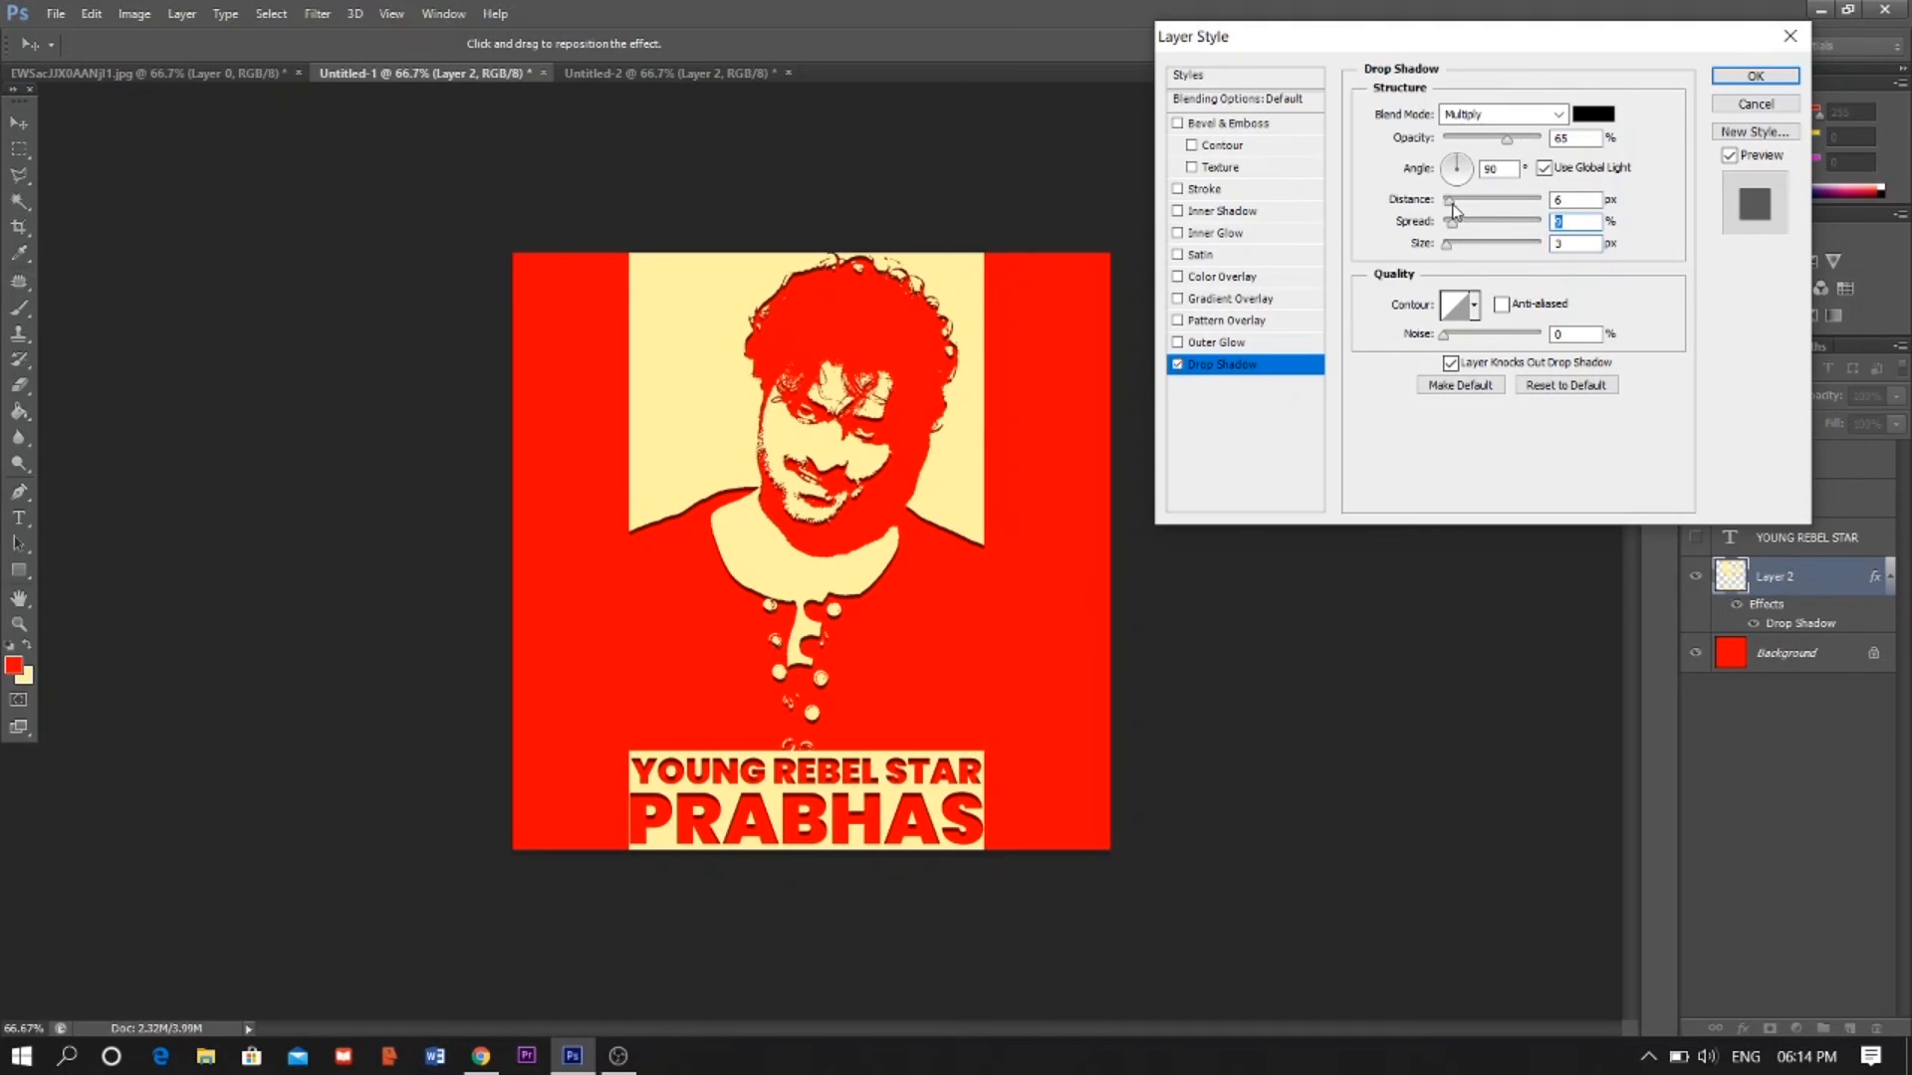
drag(1450, 203, 1447, 216)
click(1752, 78)
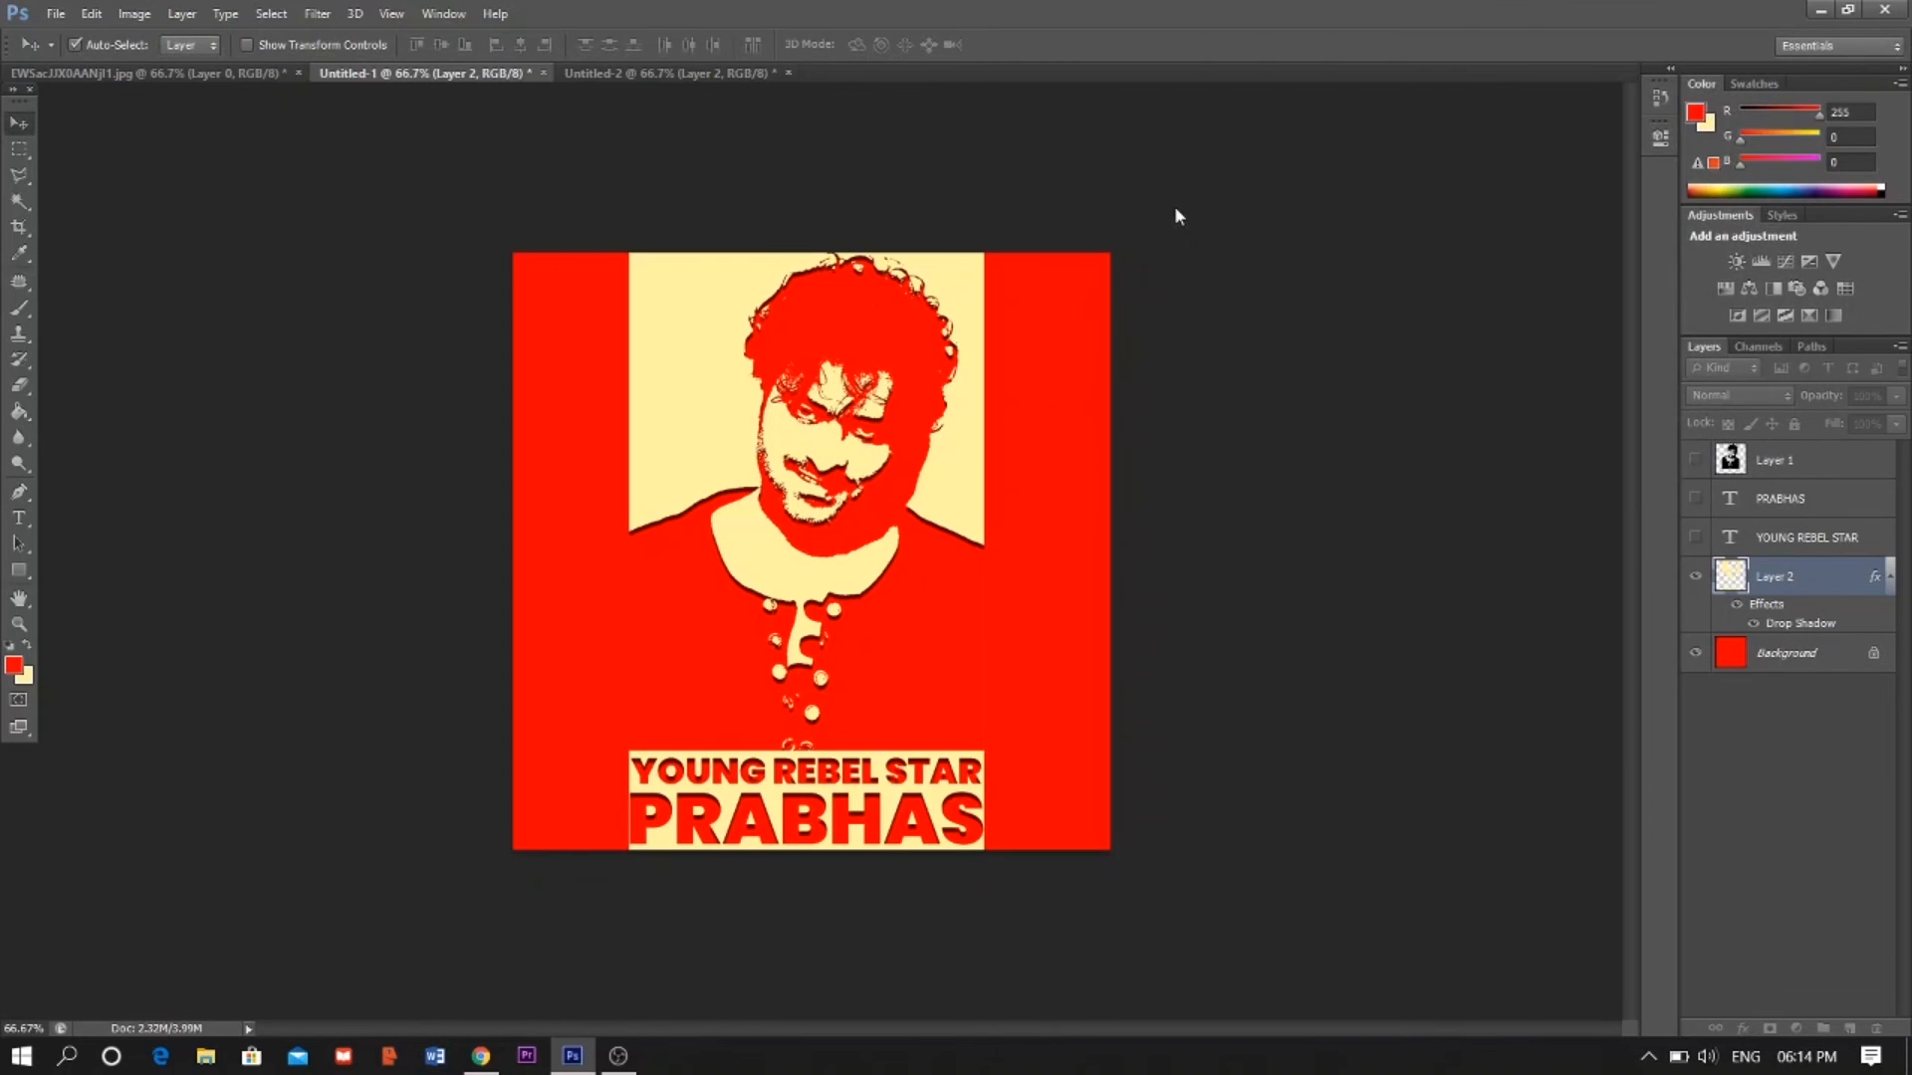